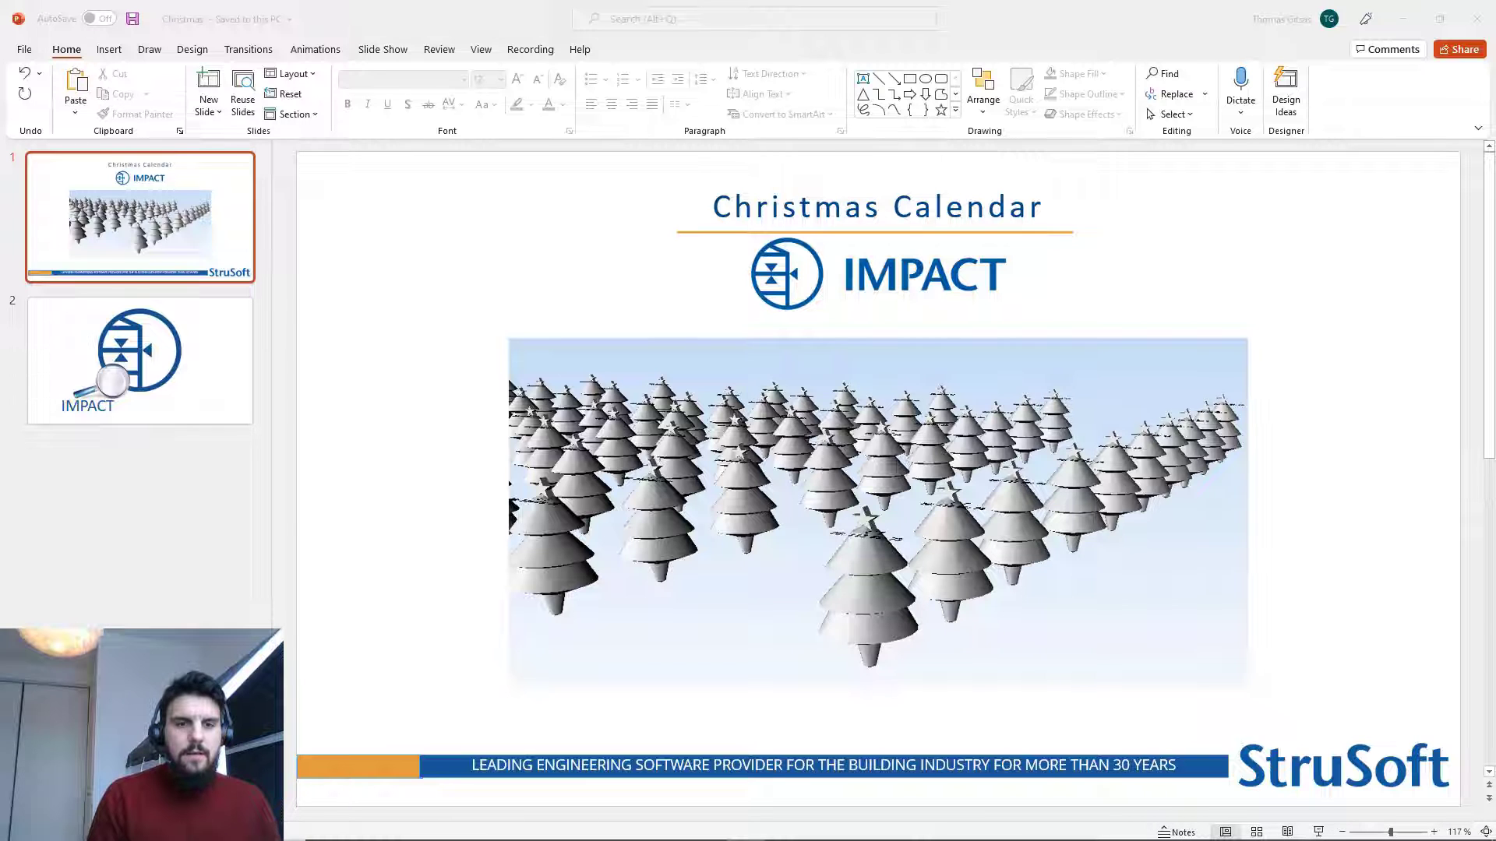
# Switch from the Christmas Calendar slide to the CHRISTMAS project in IMPACT Project Manager
pyautogui.hotkey('alt', 'Tab')
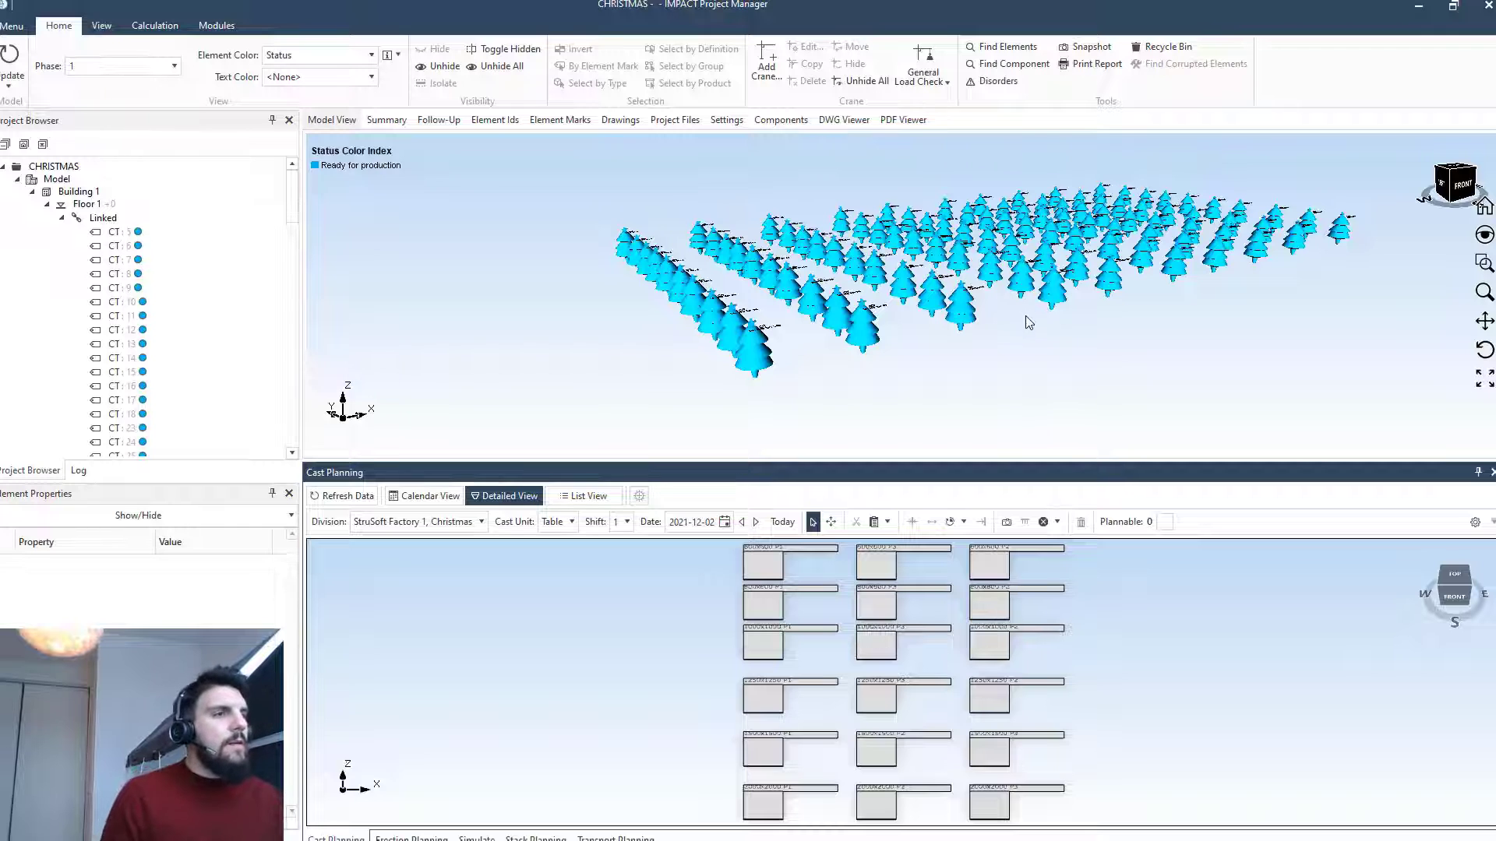
pyautogui.moveTo(1022, 307); pyautogui.dragTo(932, 354, button='middle')
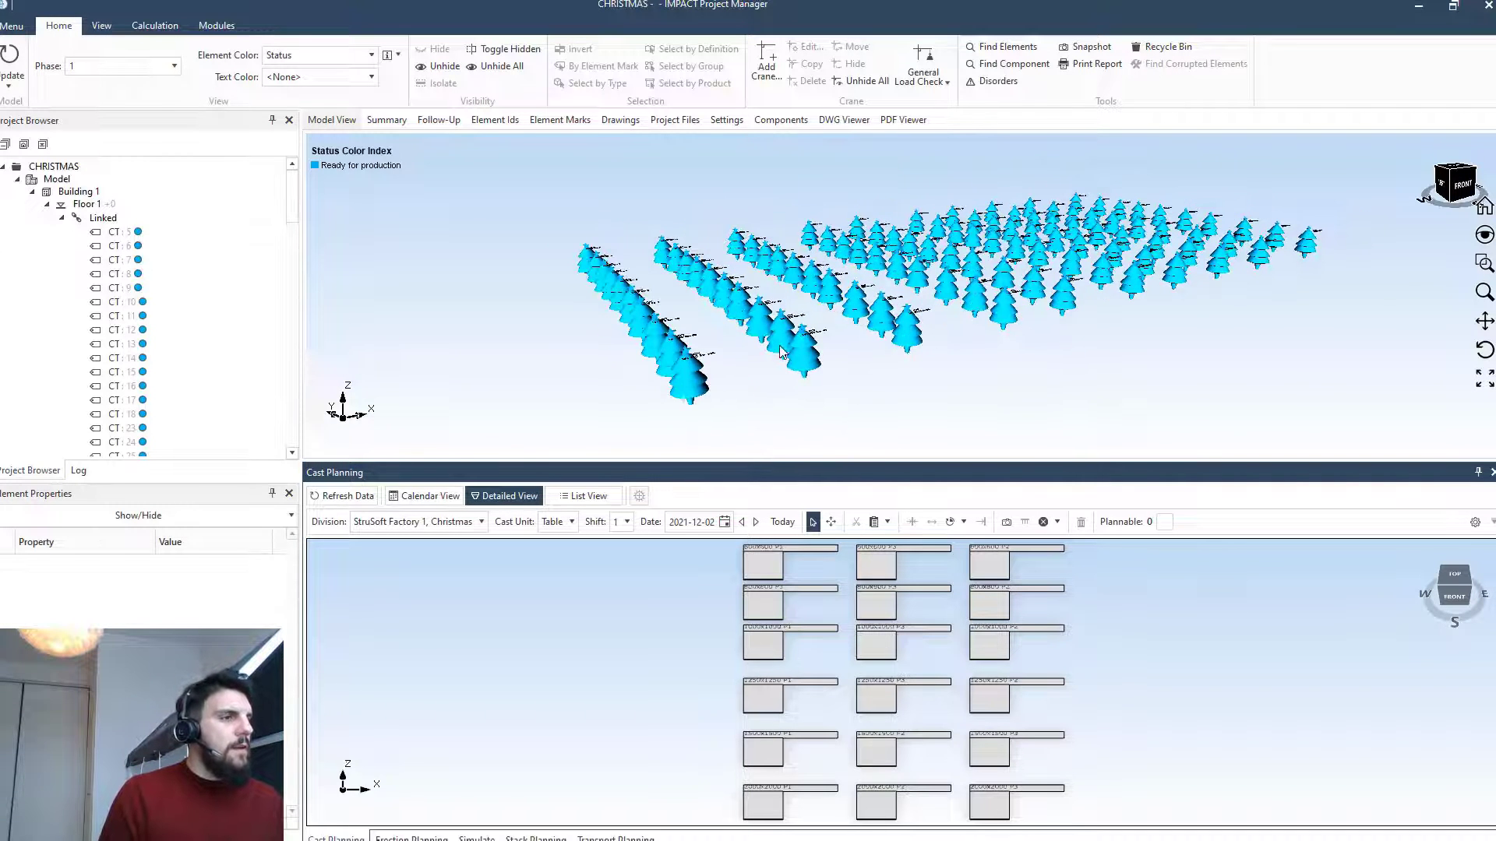
pyautogui.scroll(3, 783, 350)
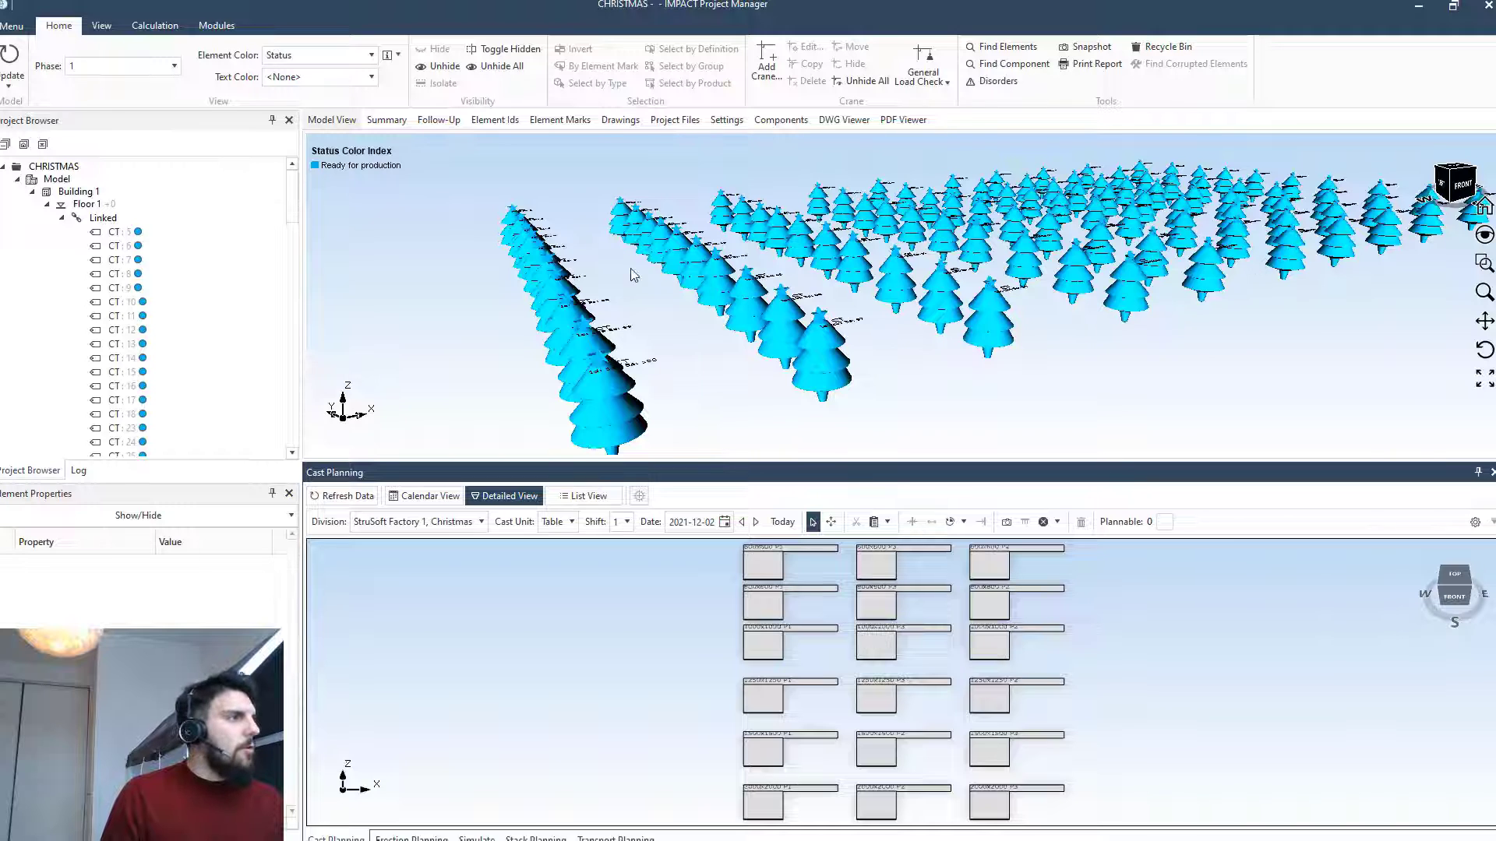
pyautogui.click(389, 54)
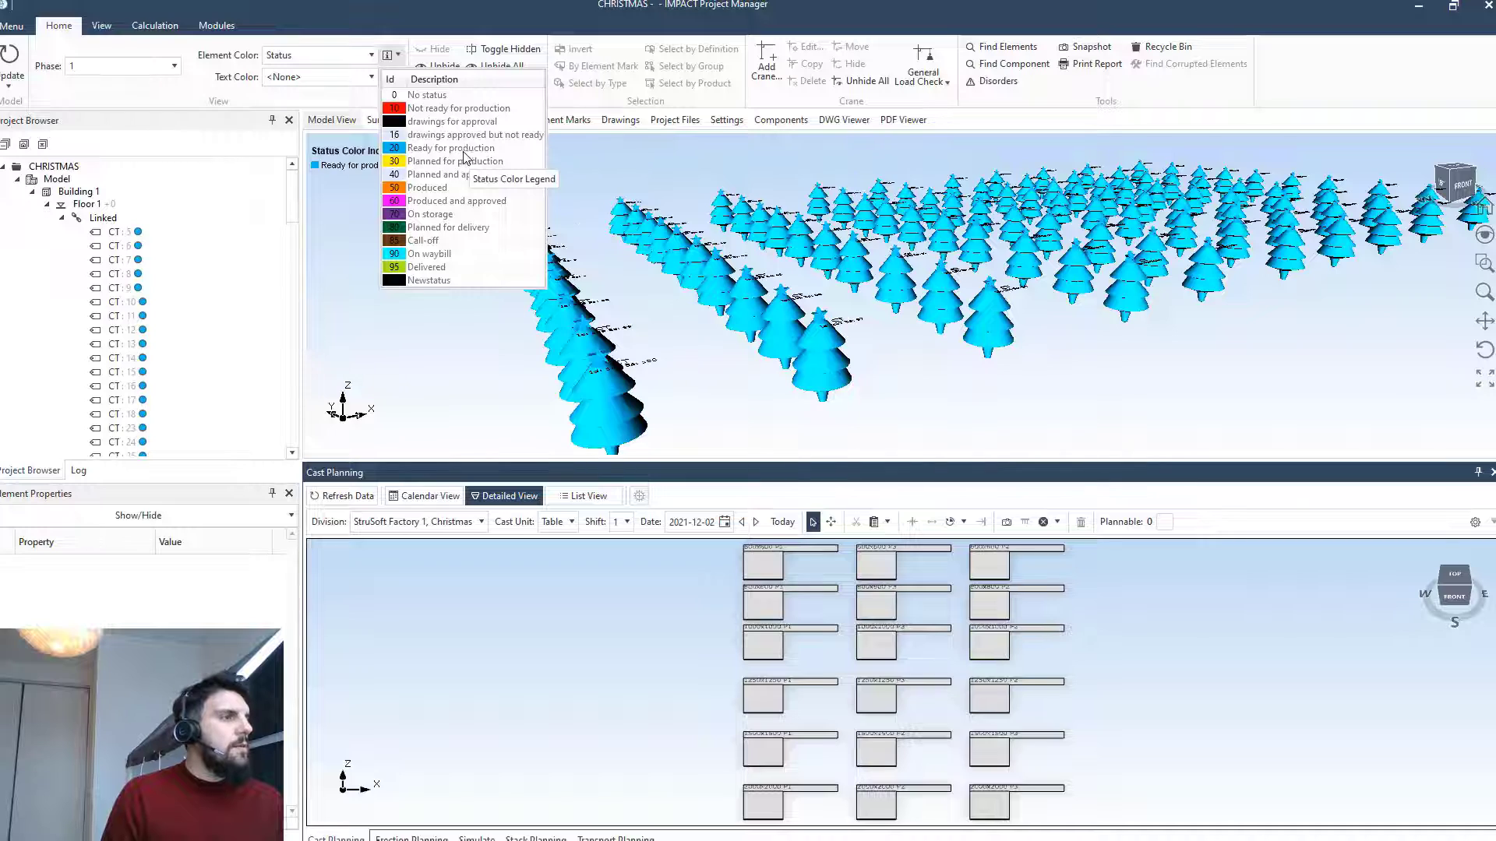
pyautogui.click(784, 381)
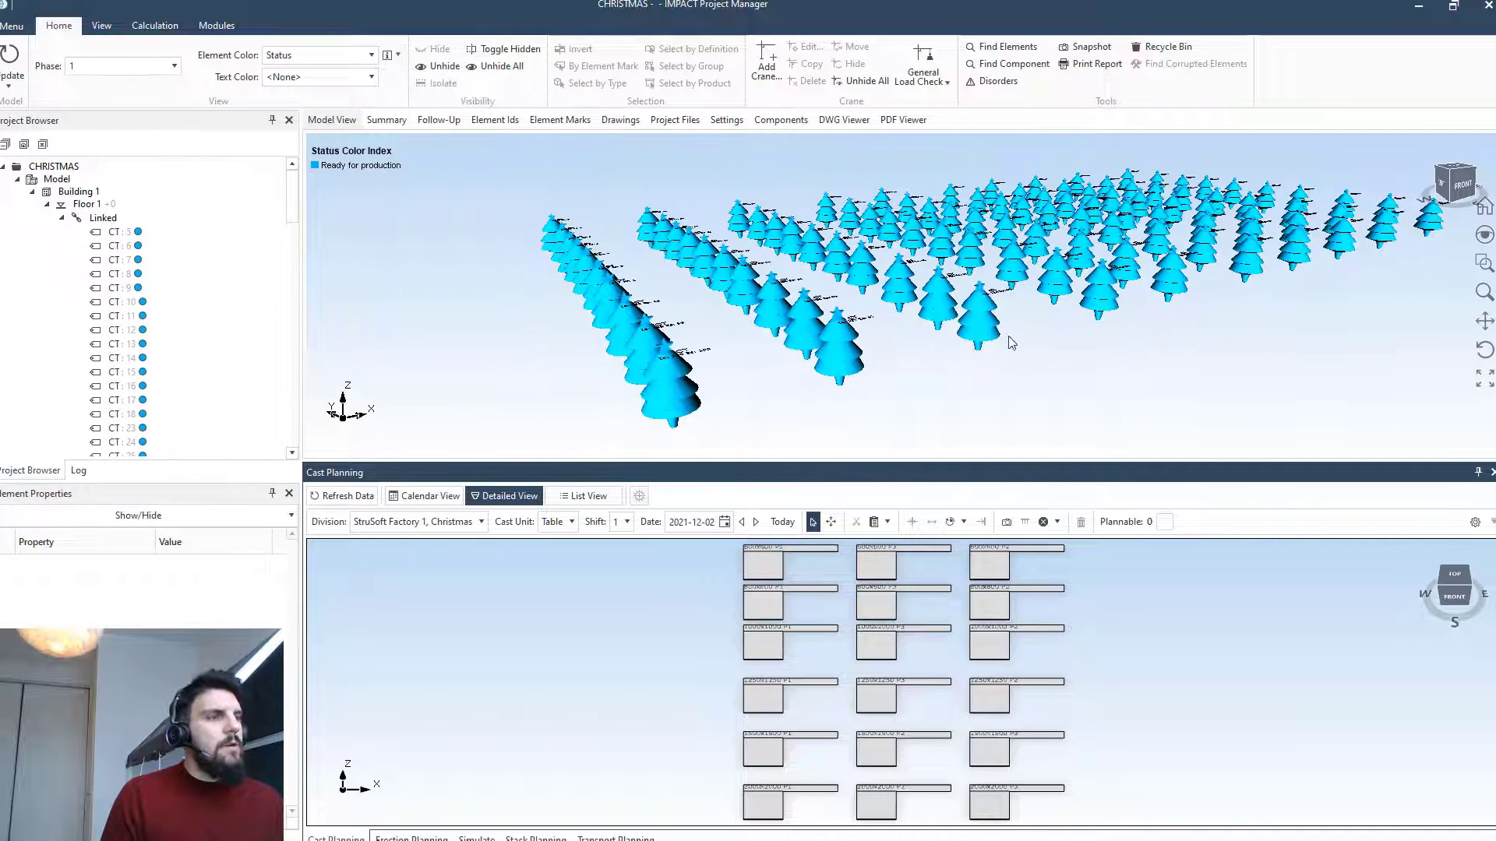
pyautogui.moveTo(1035, 333)
pyautogui.mouseDown(button='middle')
pyautogui.moveTo(978, 344)
pyautogui.moveTo(1008, 390)
pyautogui.mouseUp(button='middle')
# Box-select the left tree group and apply a Planned Delivery Date of 2021-12-22
pyautogui.moveTo(1019, 395); pyautogui.dragTo(545, 136)
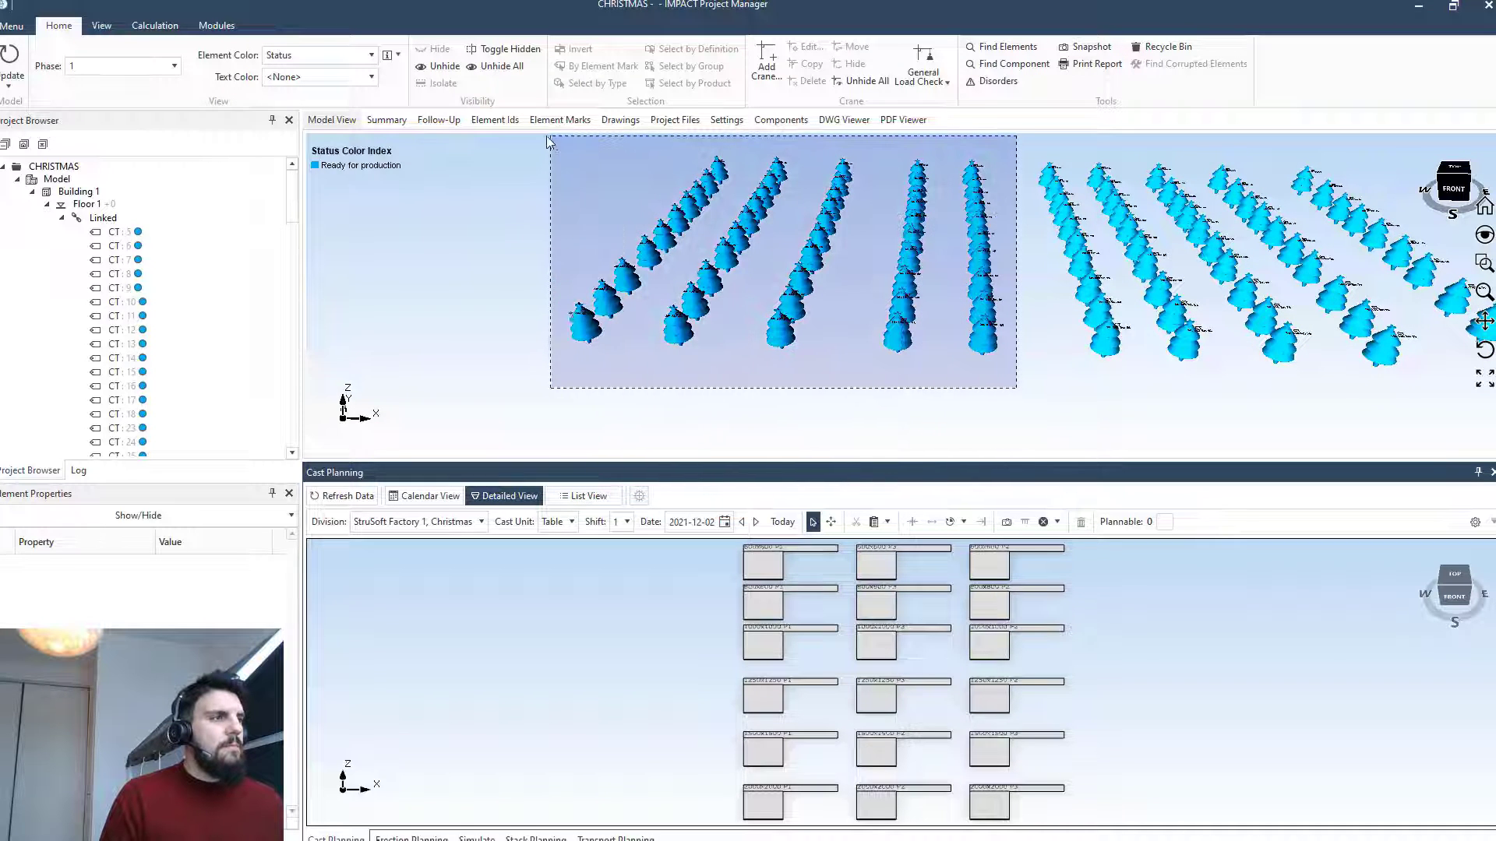
pyautogui.rightClick(902, 285)
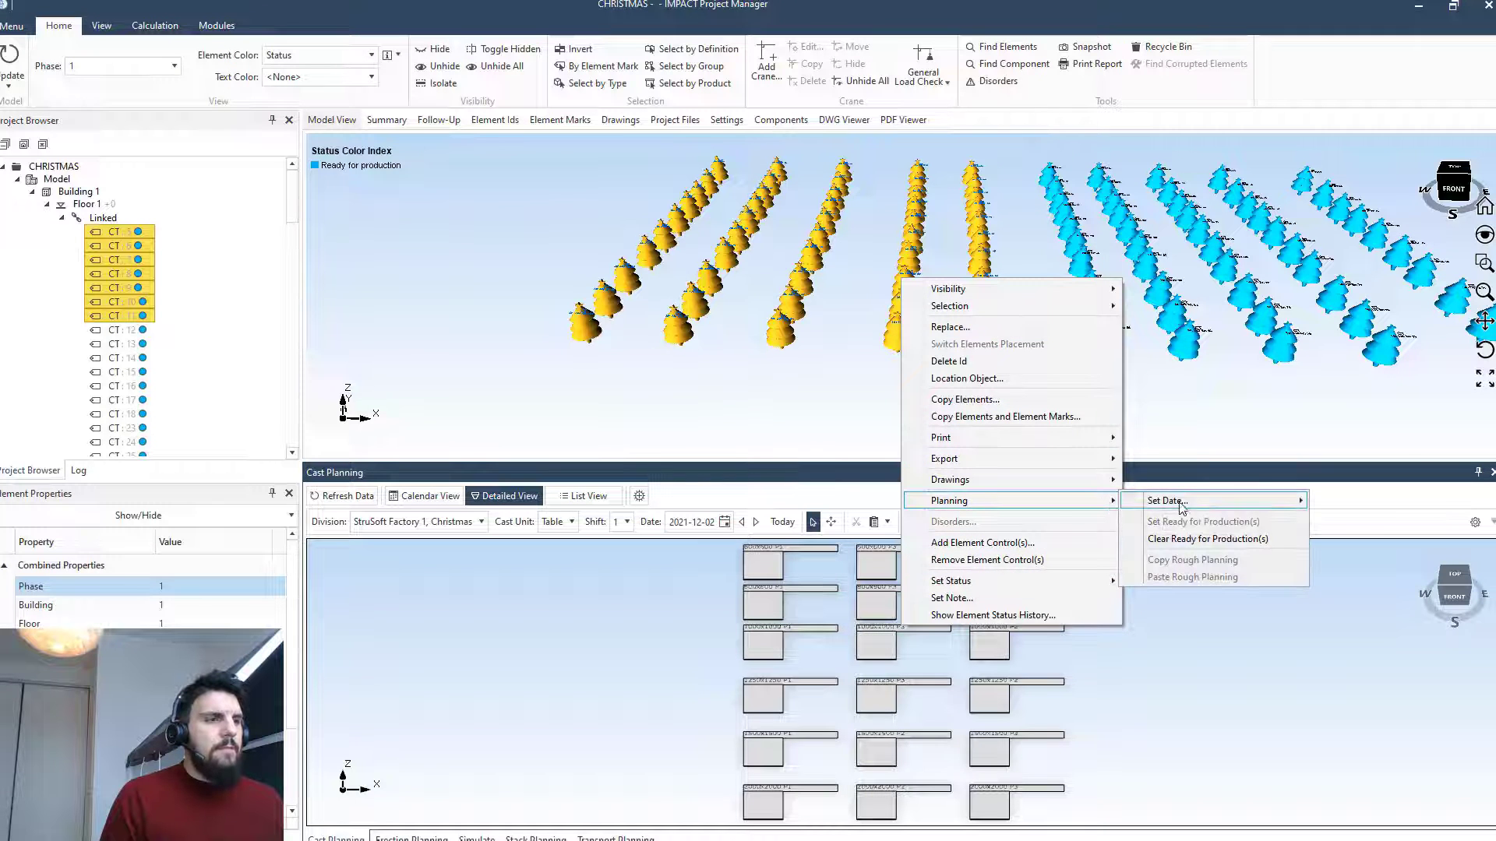
pyautogui.click(1363, 507)
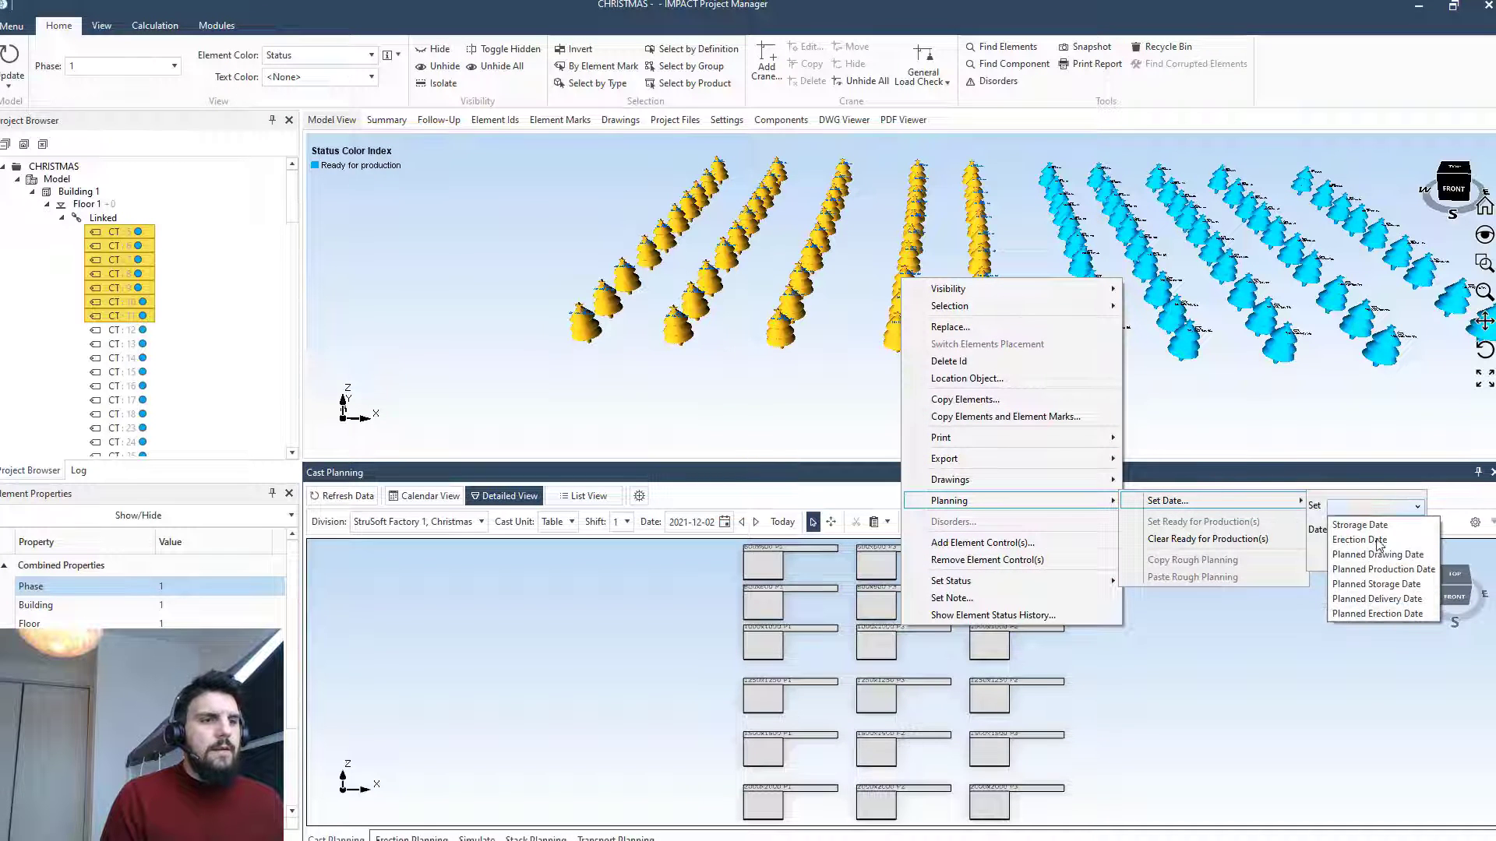
pyautogui.click(1407, 600)
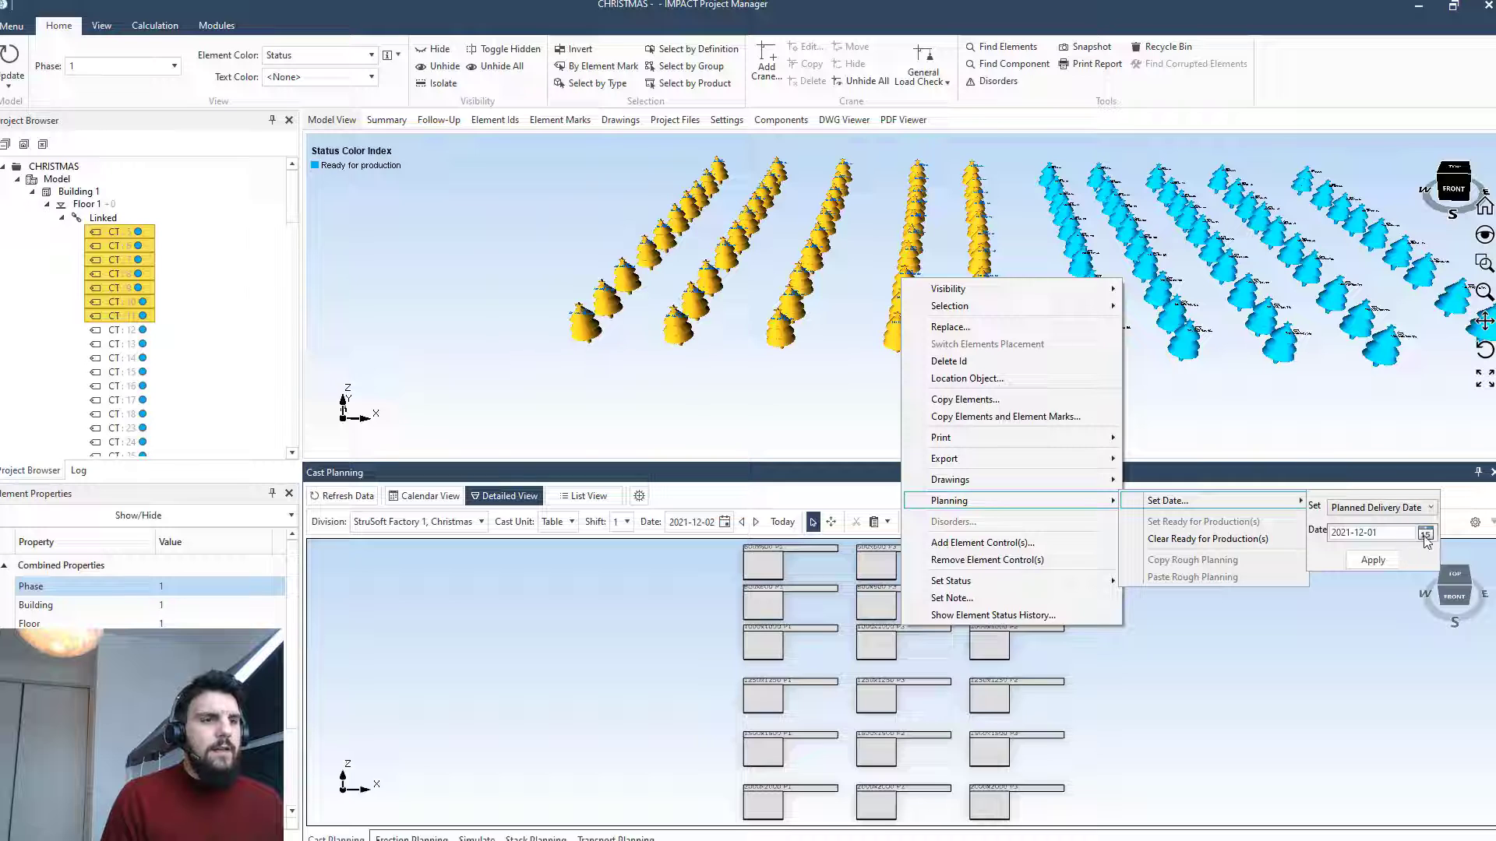
pyautogui.click(1426, 533)
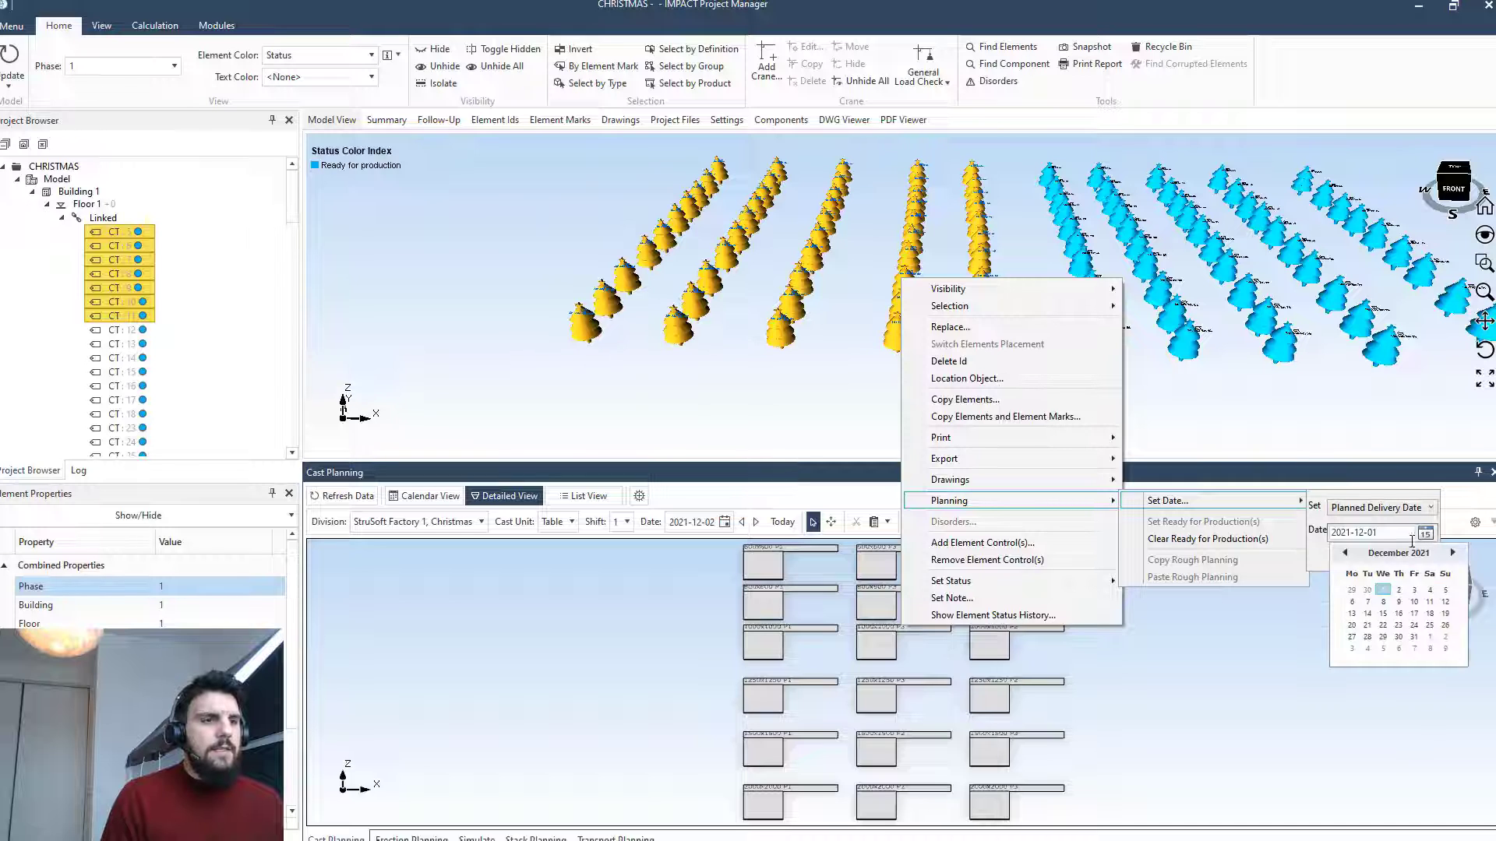
pyautogui.click(1388, 627)
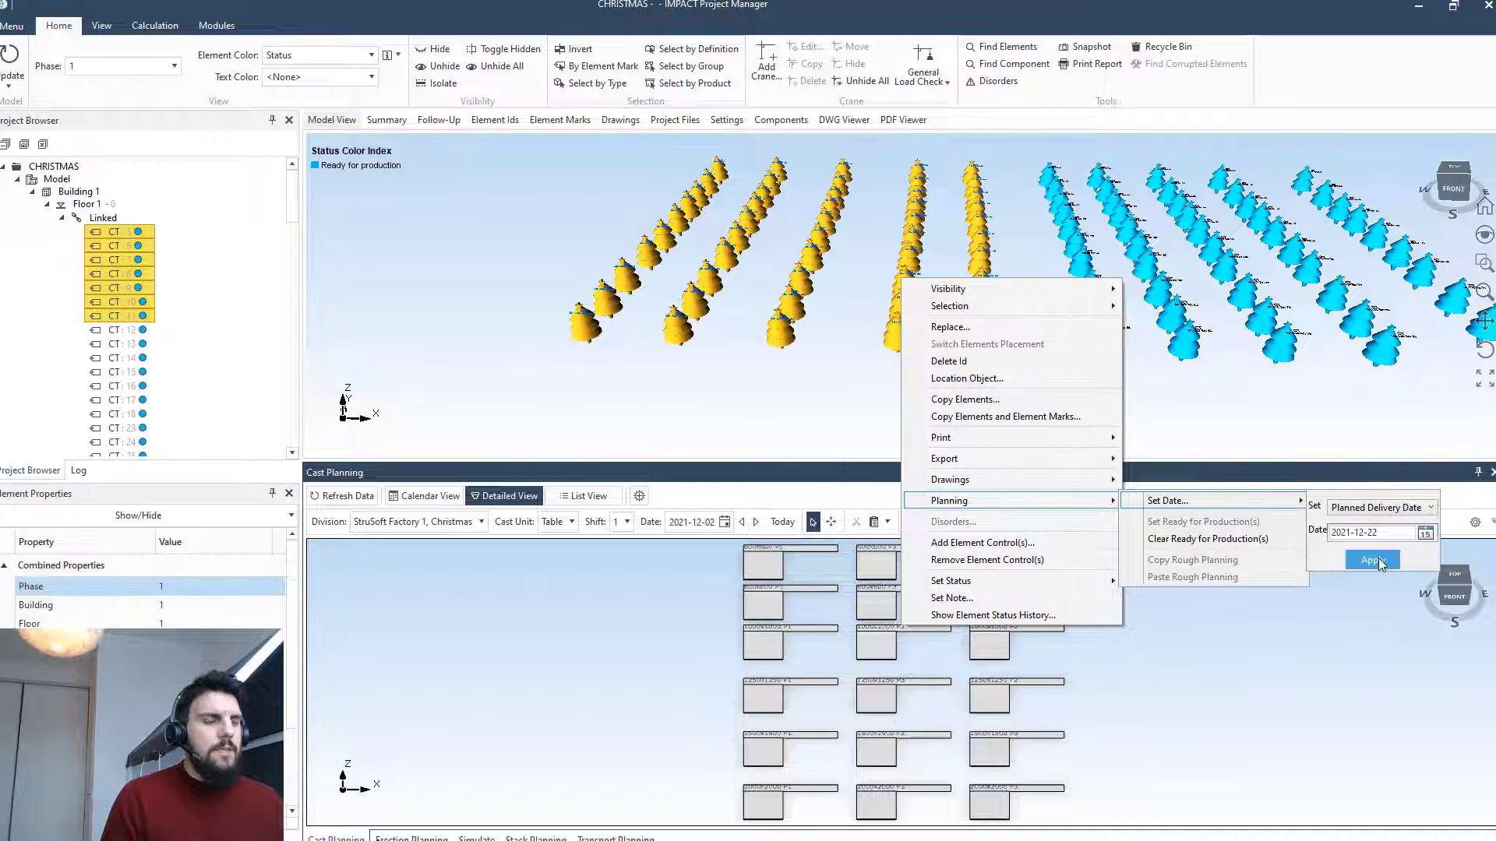
pyautogui.click(1235, 378)
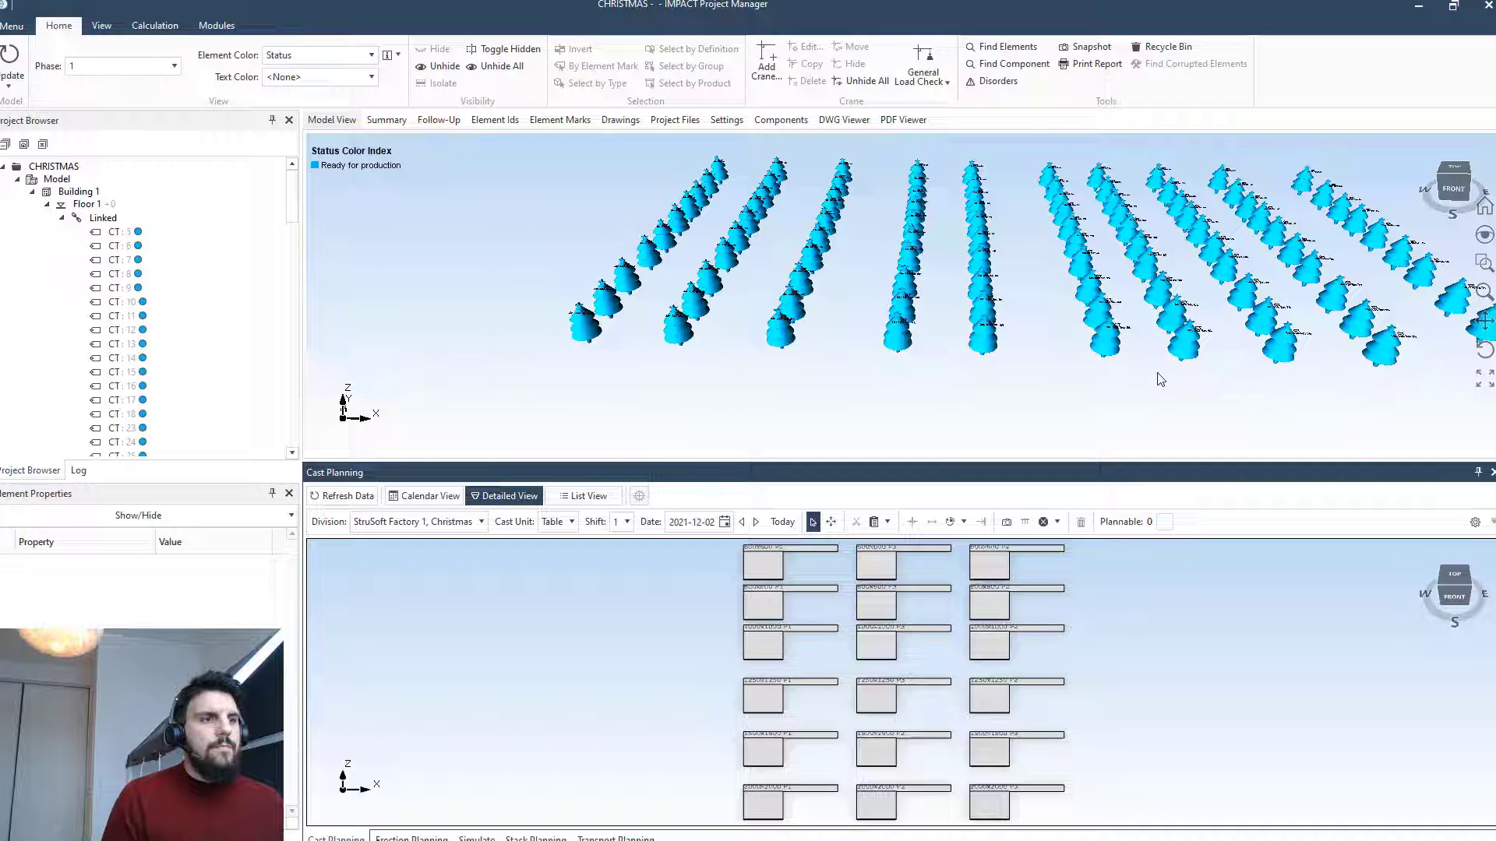
# Select the right-hand tree rows and apply a Planned Delivery Date of 2021-12-23
pyautogui.moveTo(1290, 395); pyautogui.dragTo(1089, 378, button='middle')
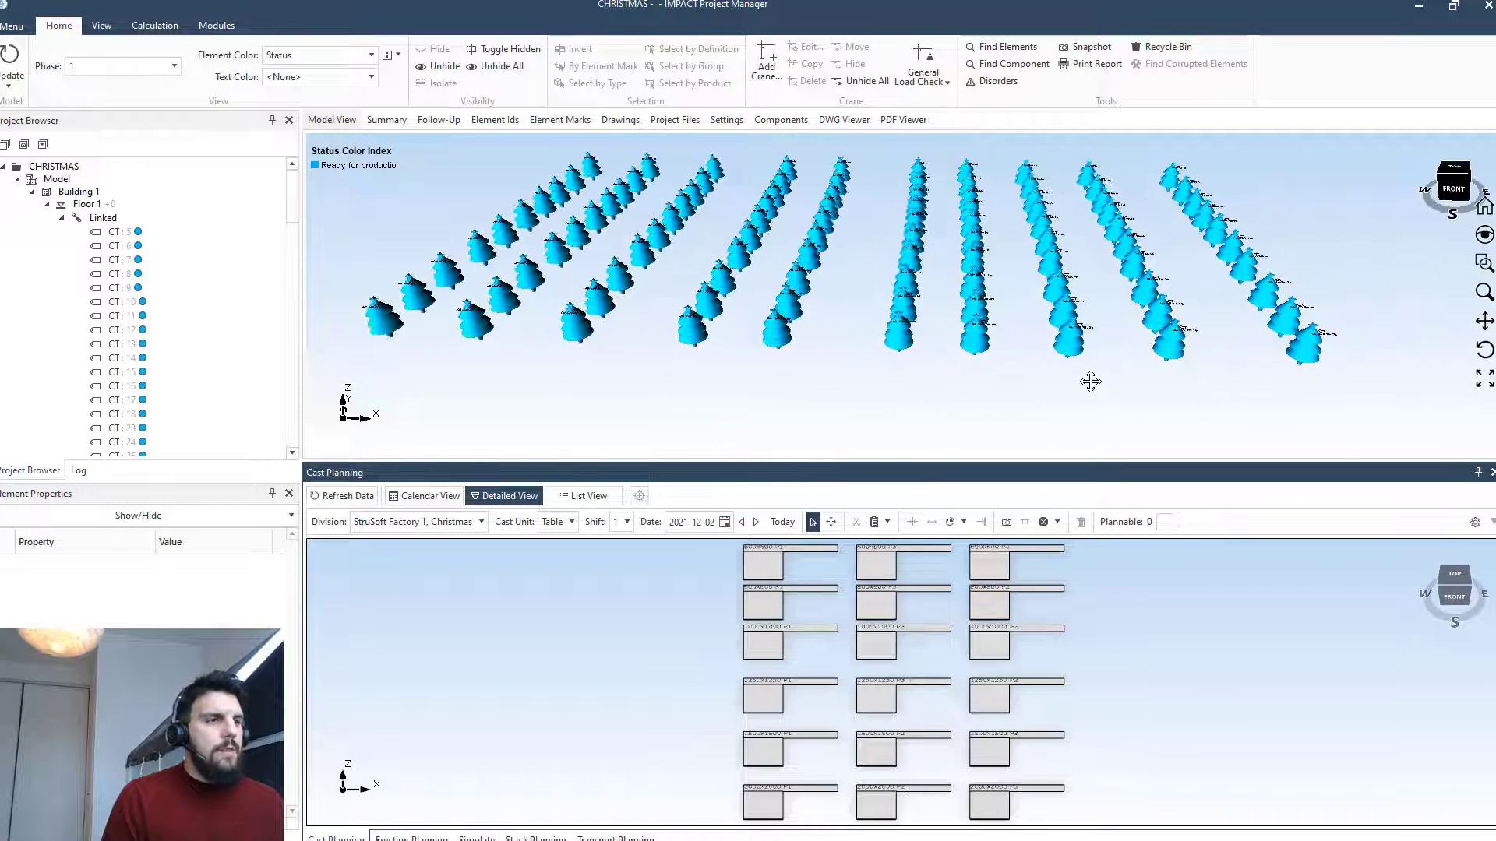
pyautogui.moveTo(1361, 412); pyautogui.dragTo(877, 146)
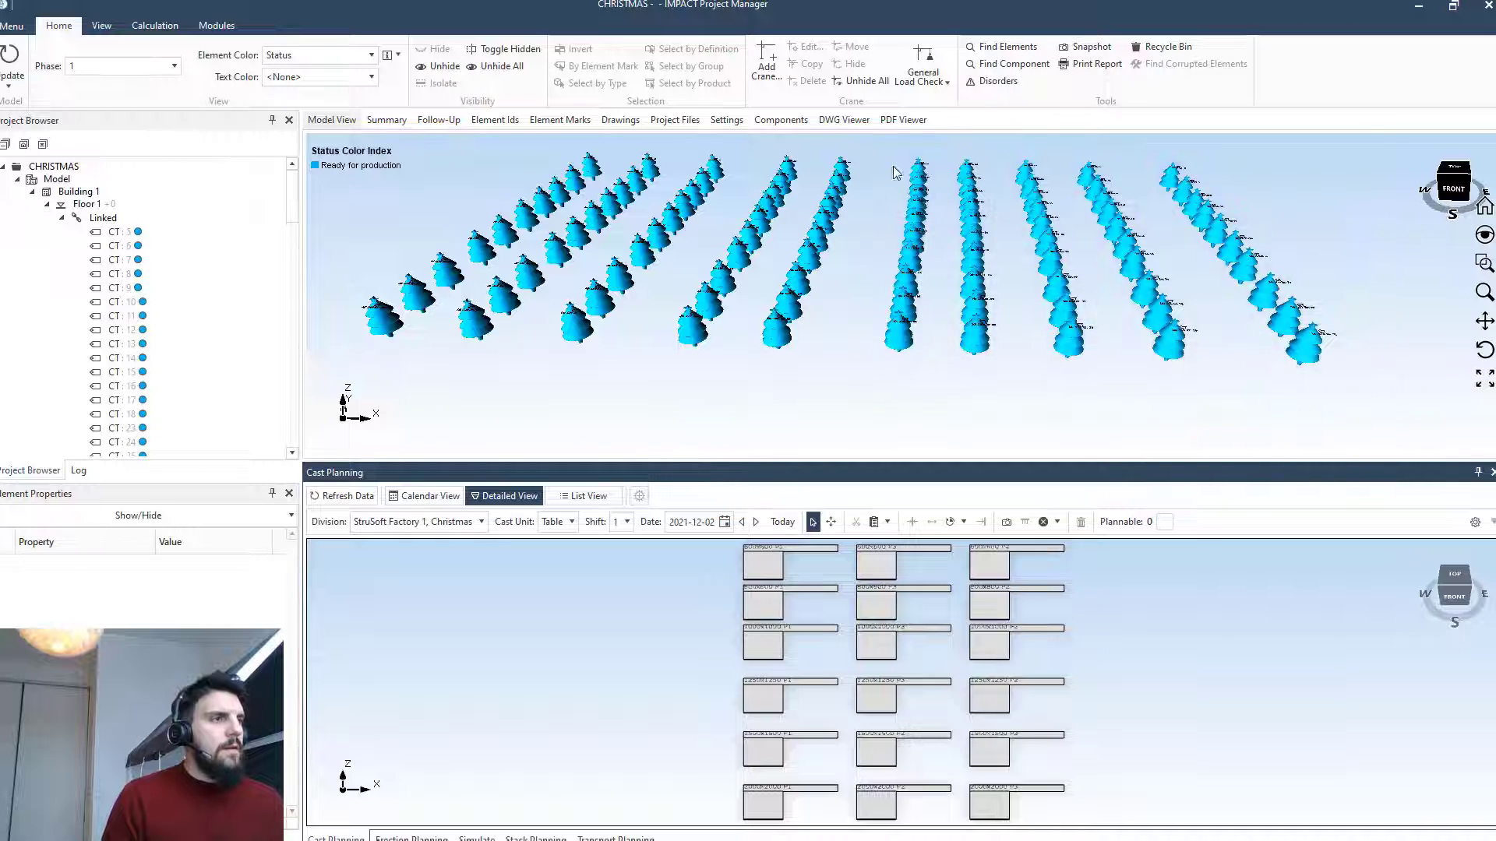
pyautogui.rightClick(917, 252)
pyautogui.moveTo(966, 475)
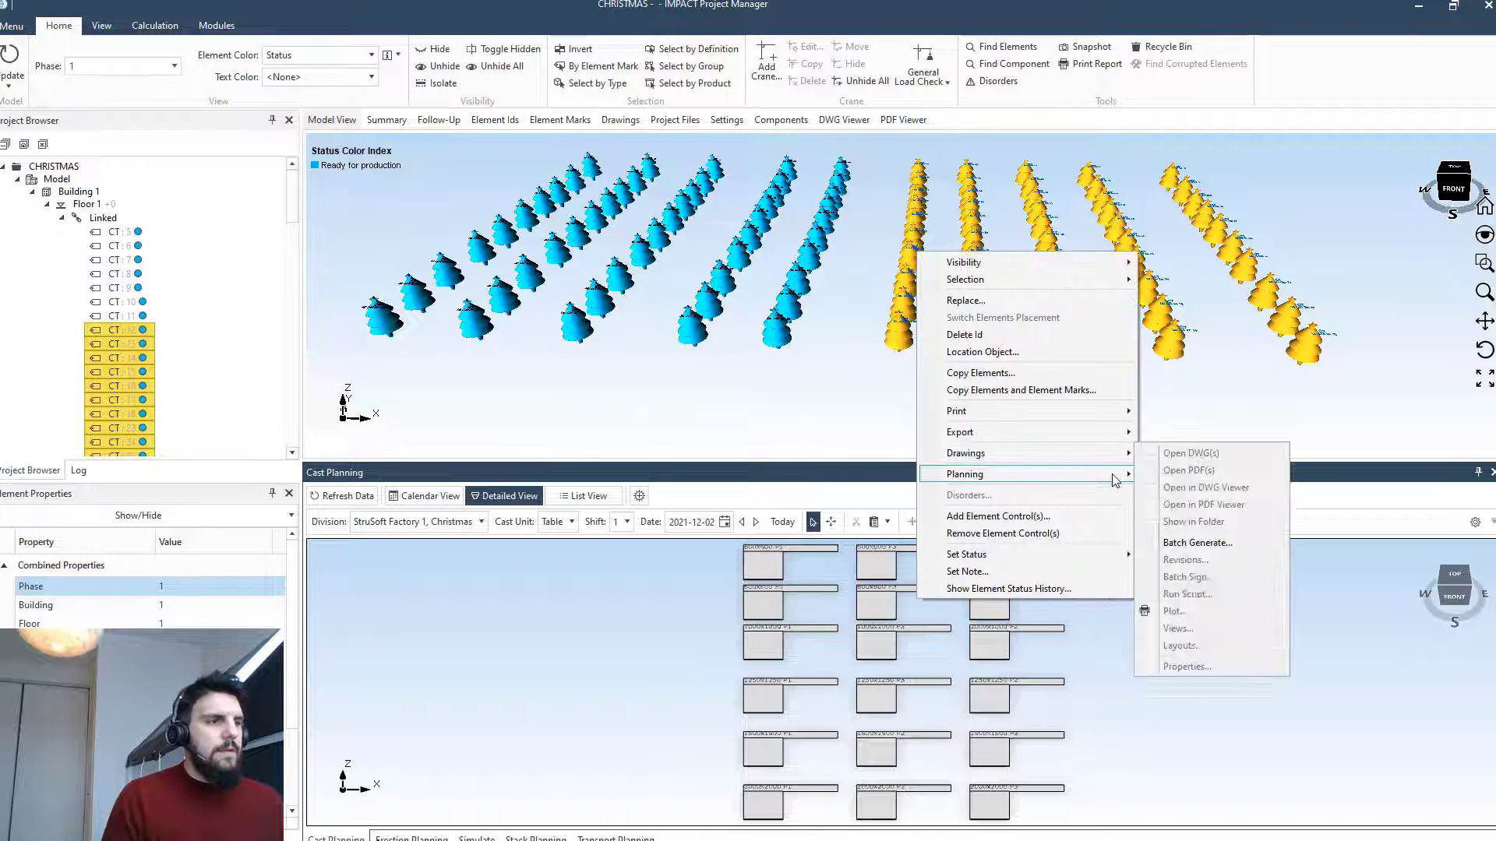
pyautogui.moveTo(1183, 475)
pyautogui.click(1395, 483)
pyautogui.click(1391, 496)
pyautogui.click(1441, 510)
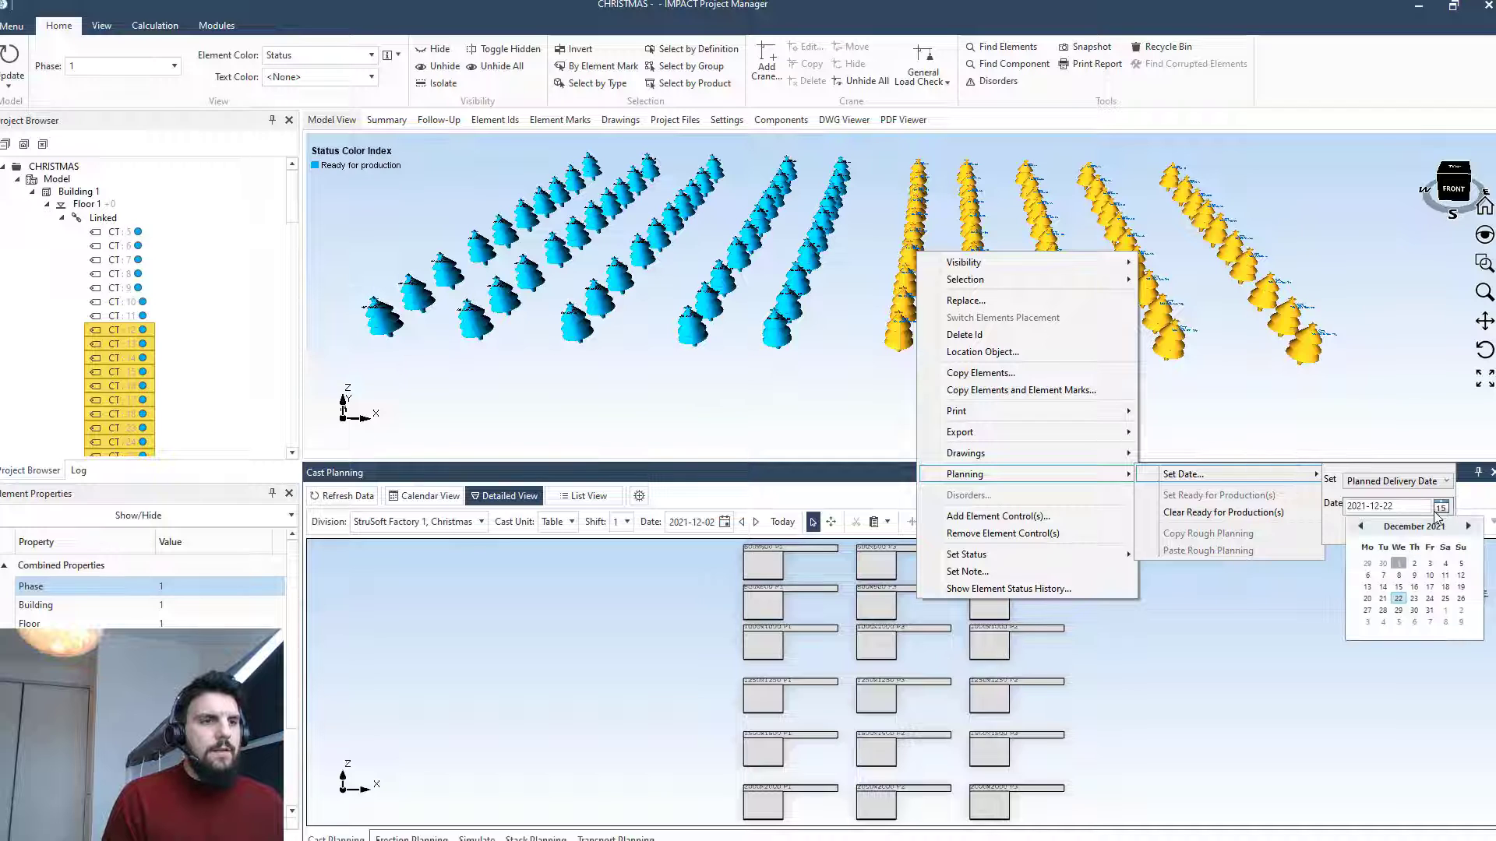
pyautogui.click(1416, 578)
pyautogui.click(1392, 533)
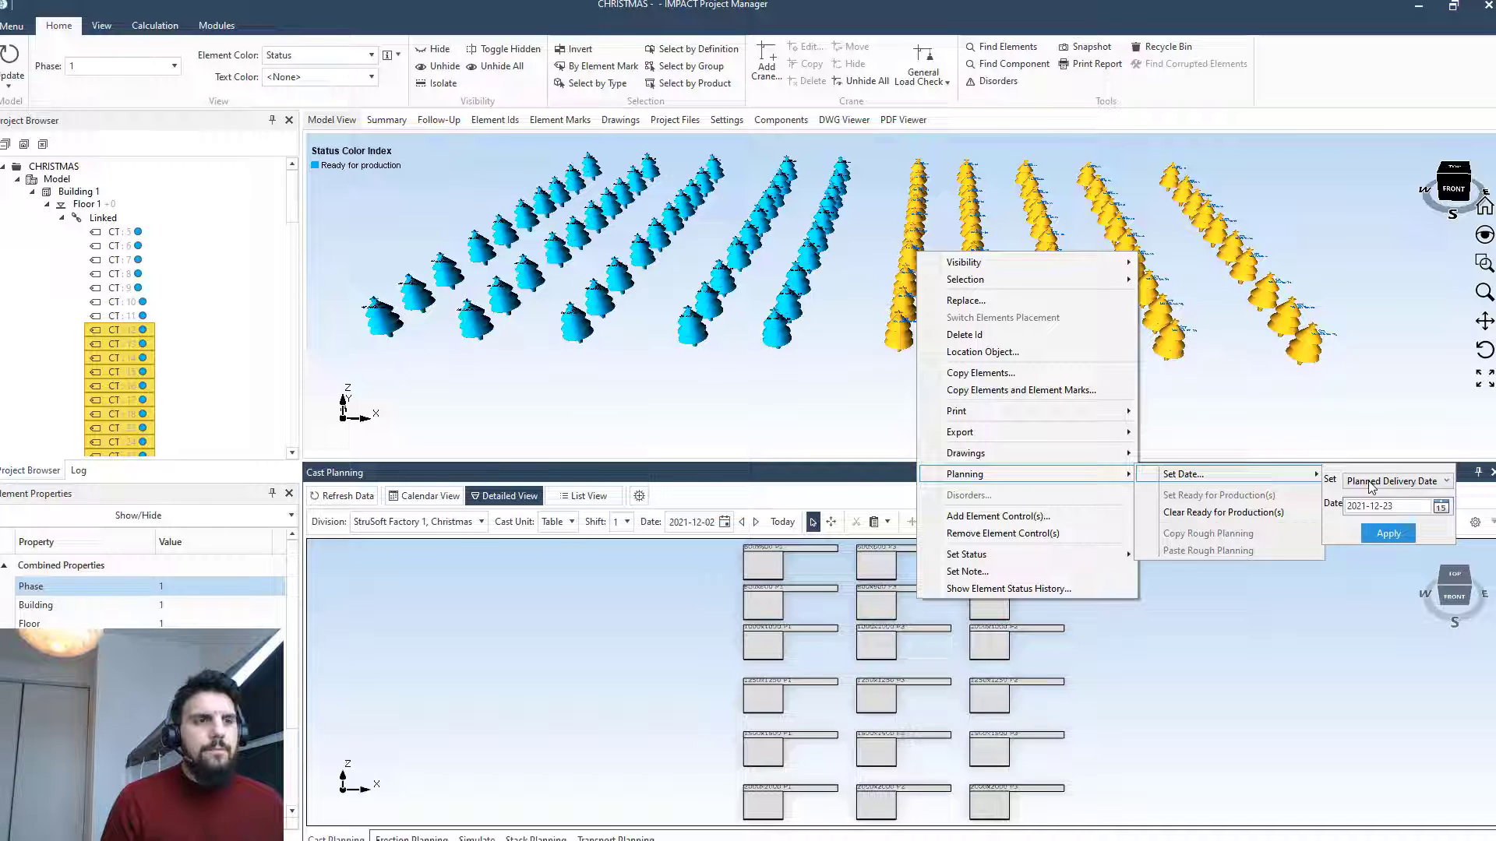
pyautogui.click(1360, 449)
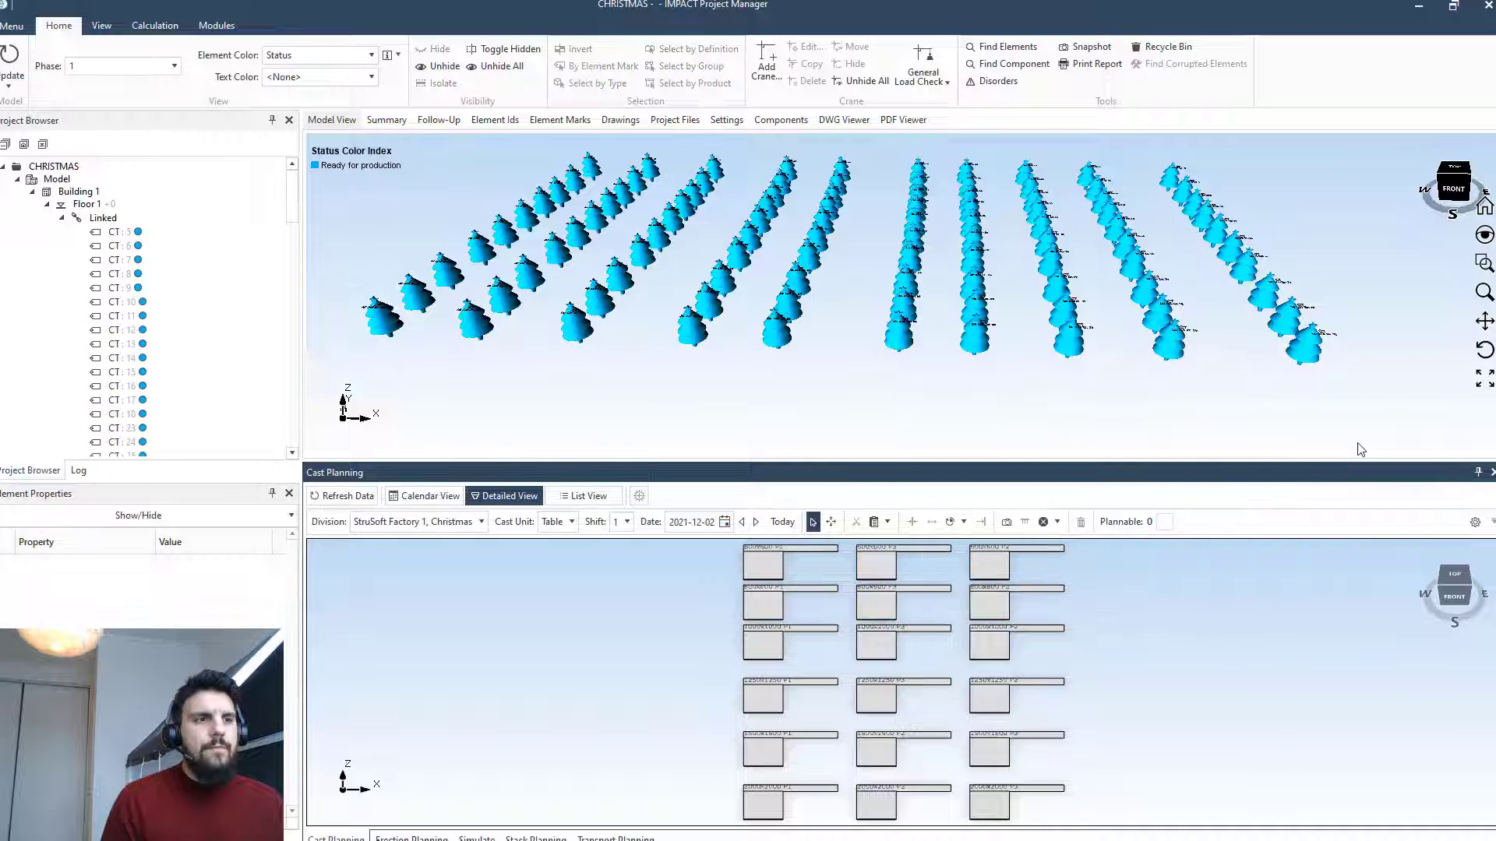
# Show the Element Ids table with the Cast Planning column preset
pyautogui.click(506, 120)
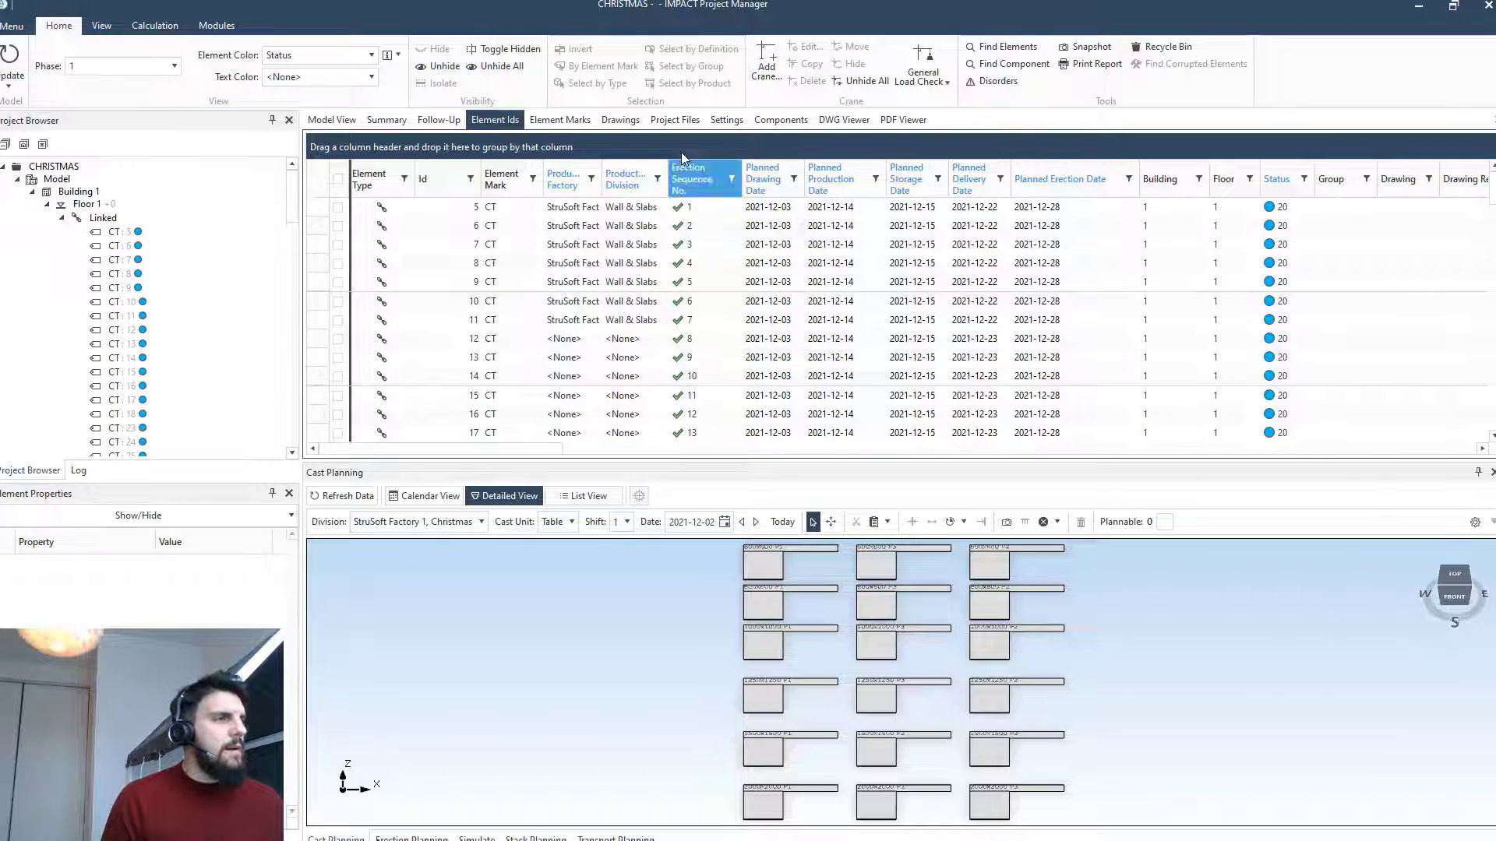
pyautogui.rightClick(769, 182)
pyautogui.moveTo(817, 266)
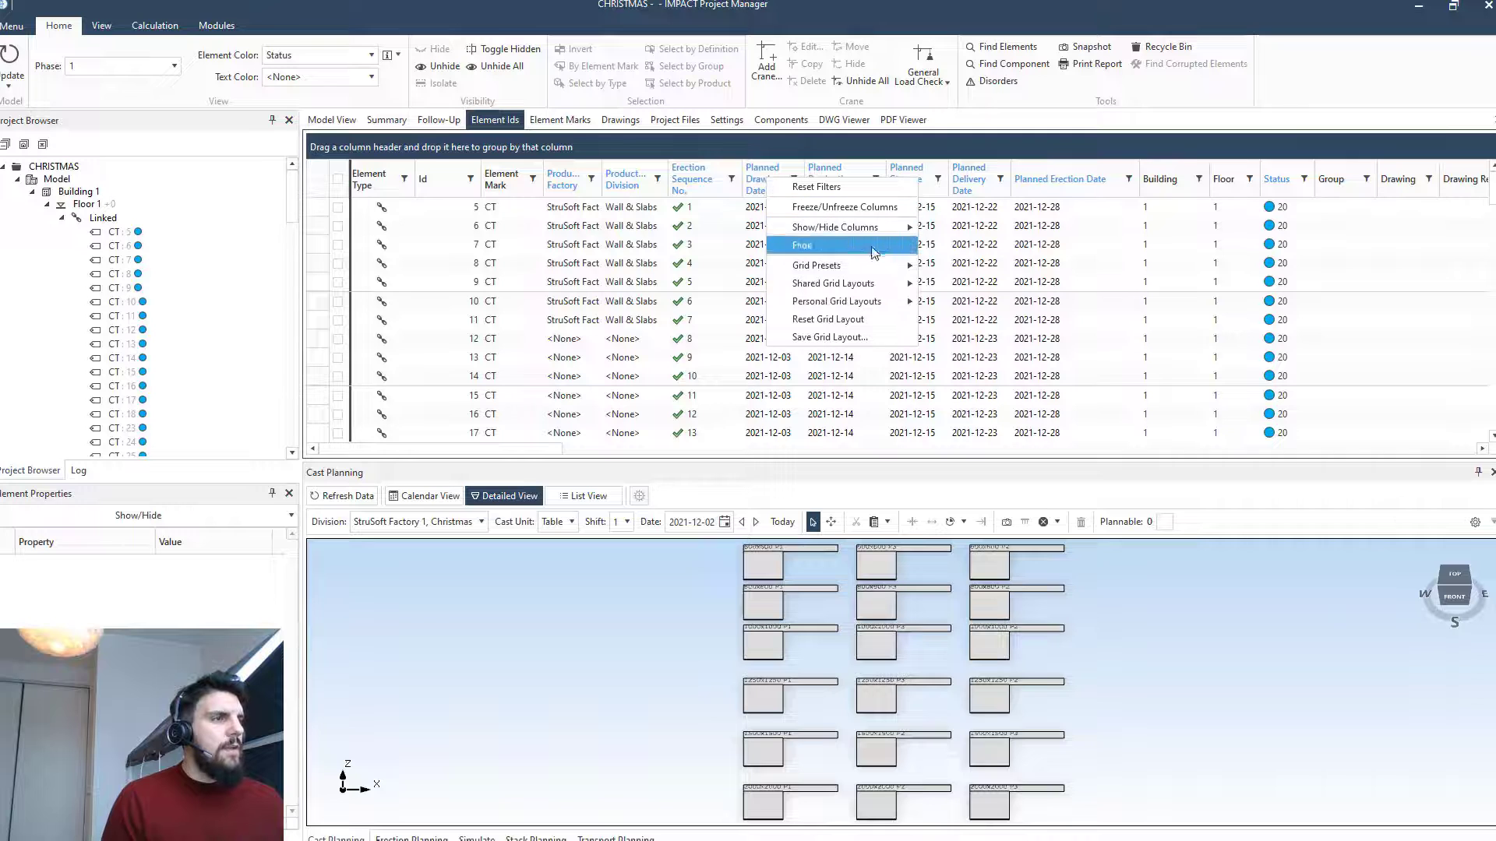
pyautogui.click(980, 322)
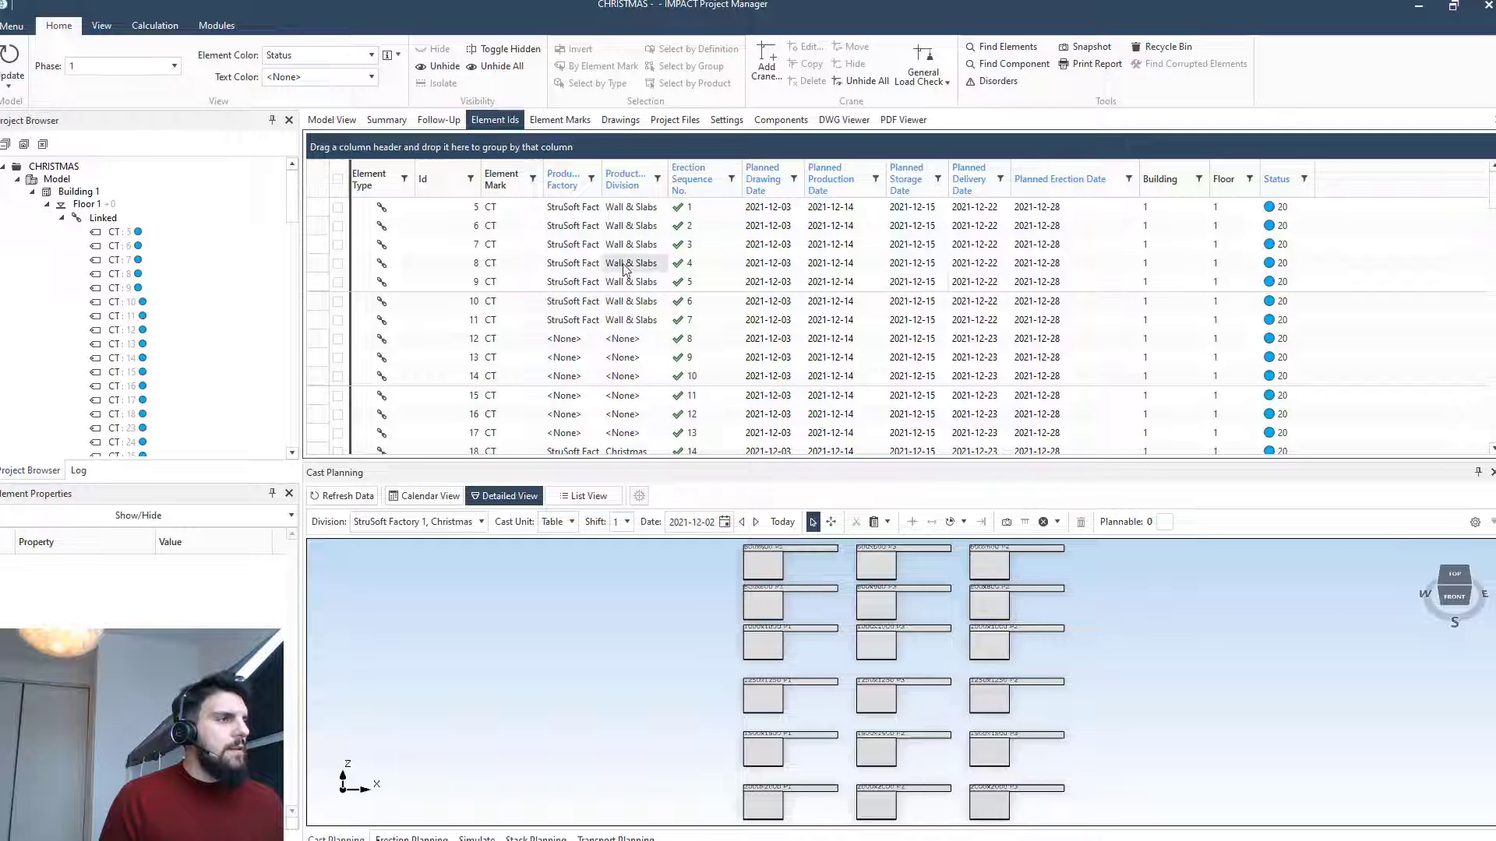
# Set StruSoft Factory 1 as producing factory for all elements and save the changes
pyautogui.moveTo(572, 207); pyautogui.dragTo(574, 447)
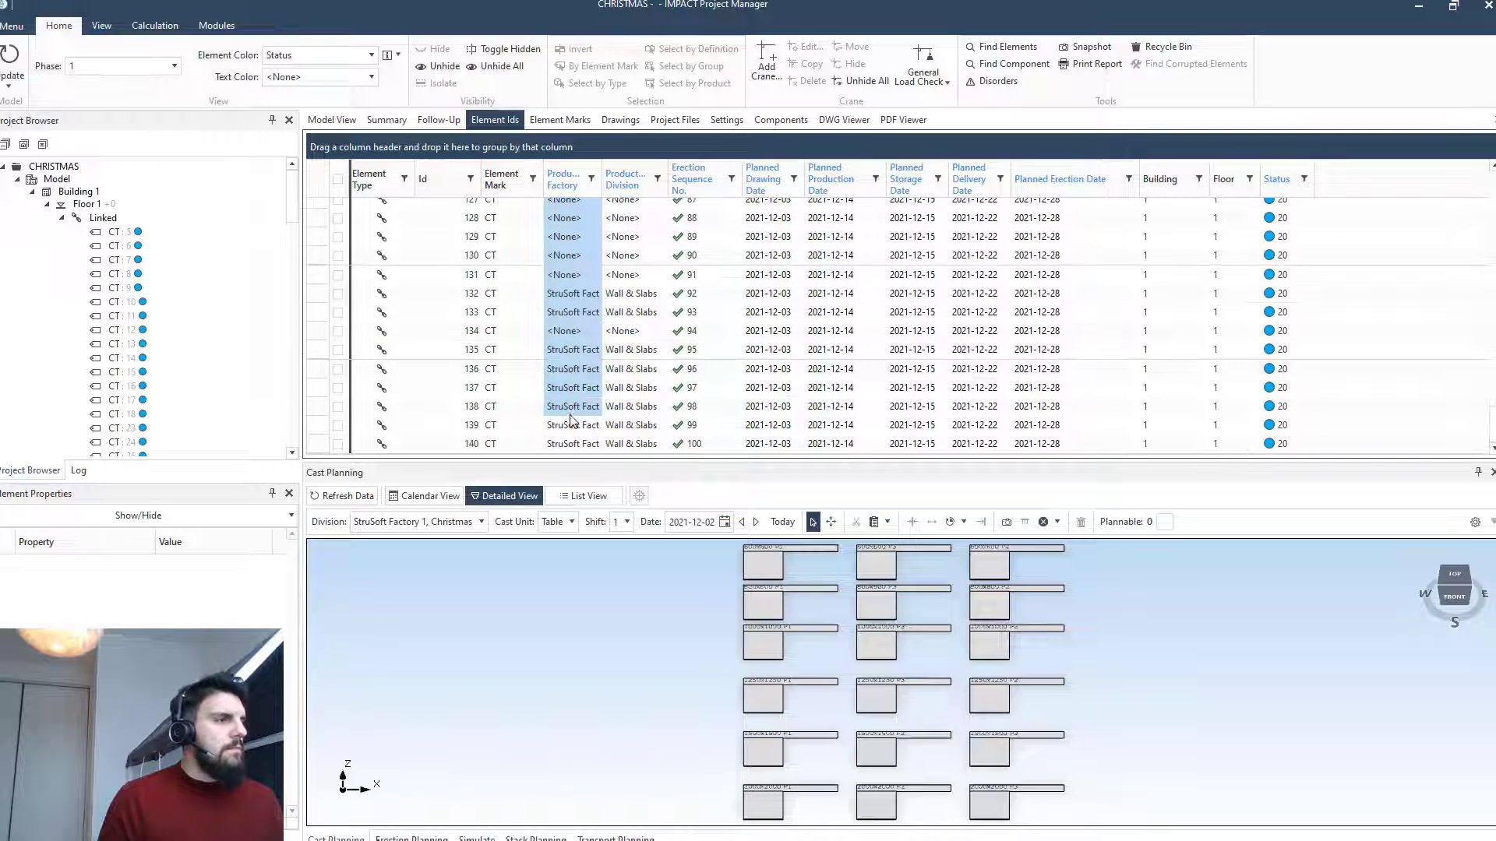
pyautogui.rightClick(573, 427)
pyautogui.moveTo(701, 659)
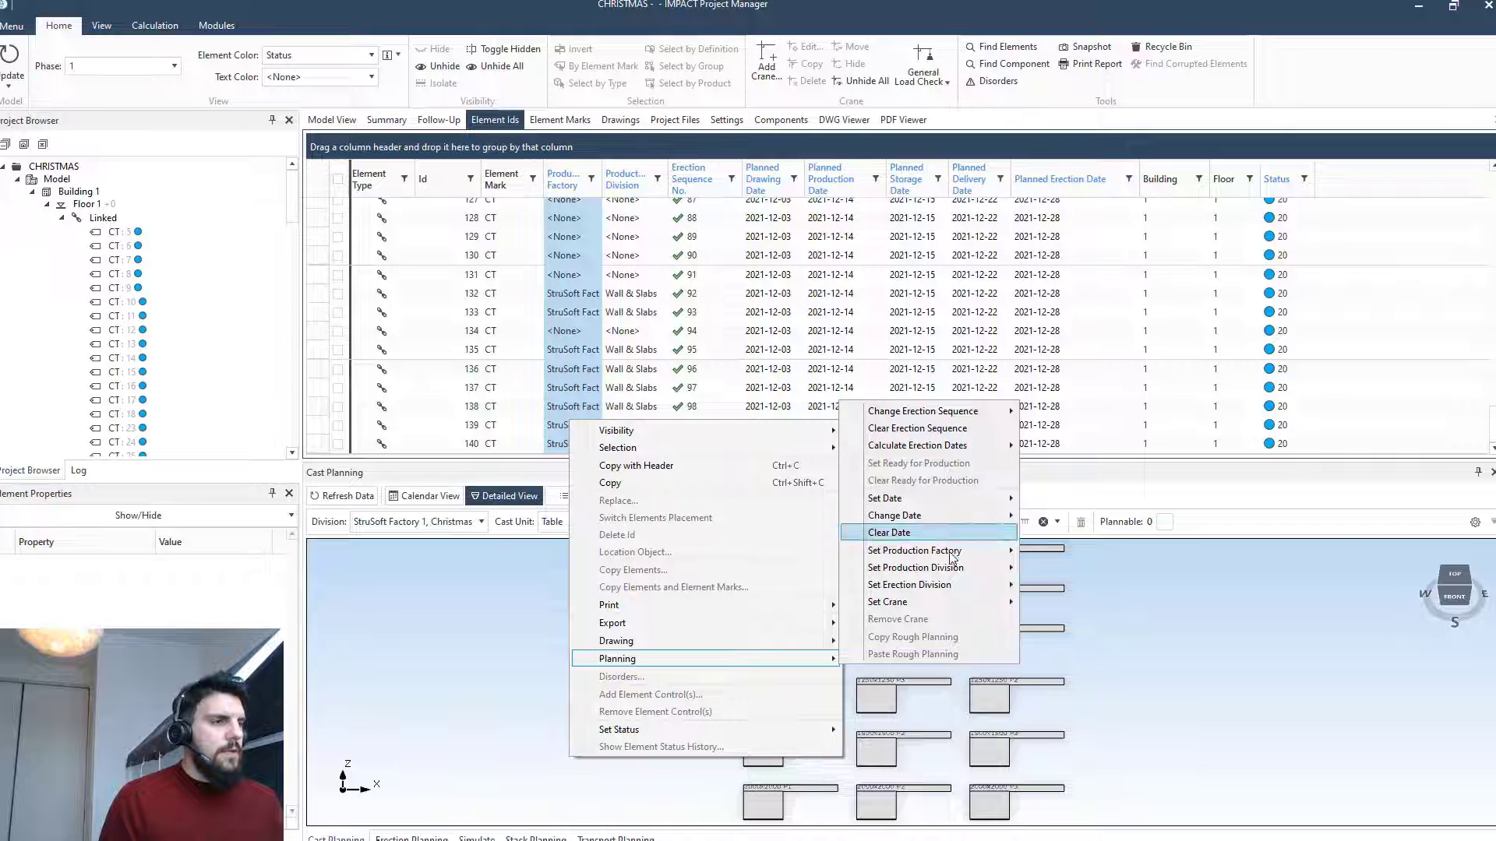
pyautogui.moveTo(913, 550)
pyautogui.click(1058, 550)
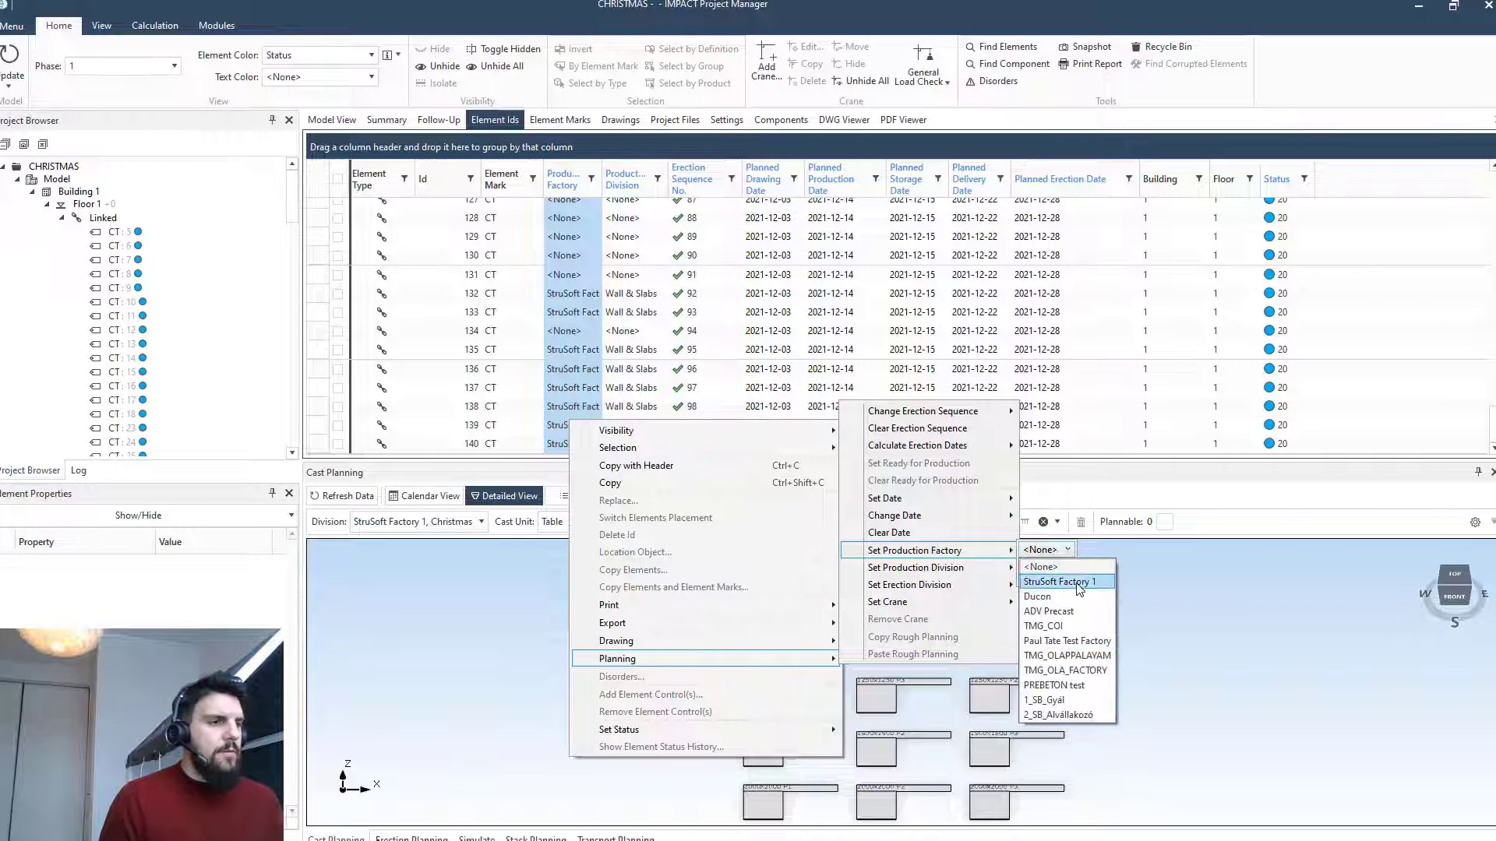
pyautogui.click(1063, 605)
pyautogui.click(1068, 579)
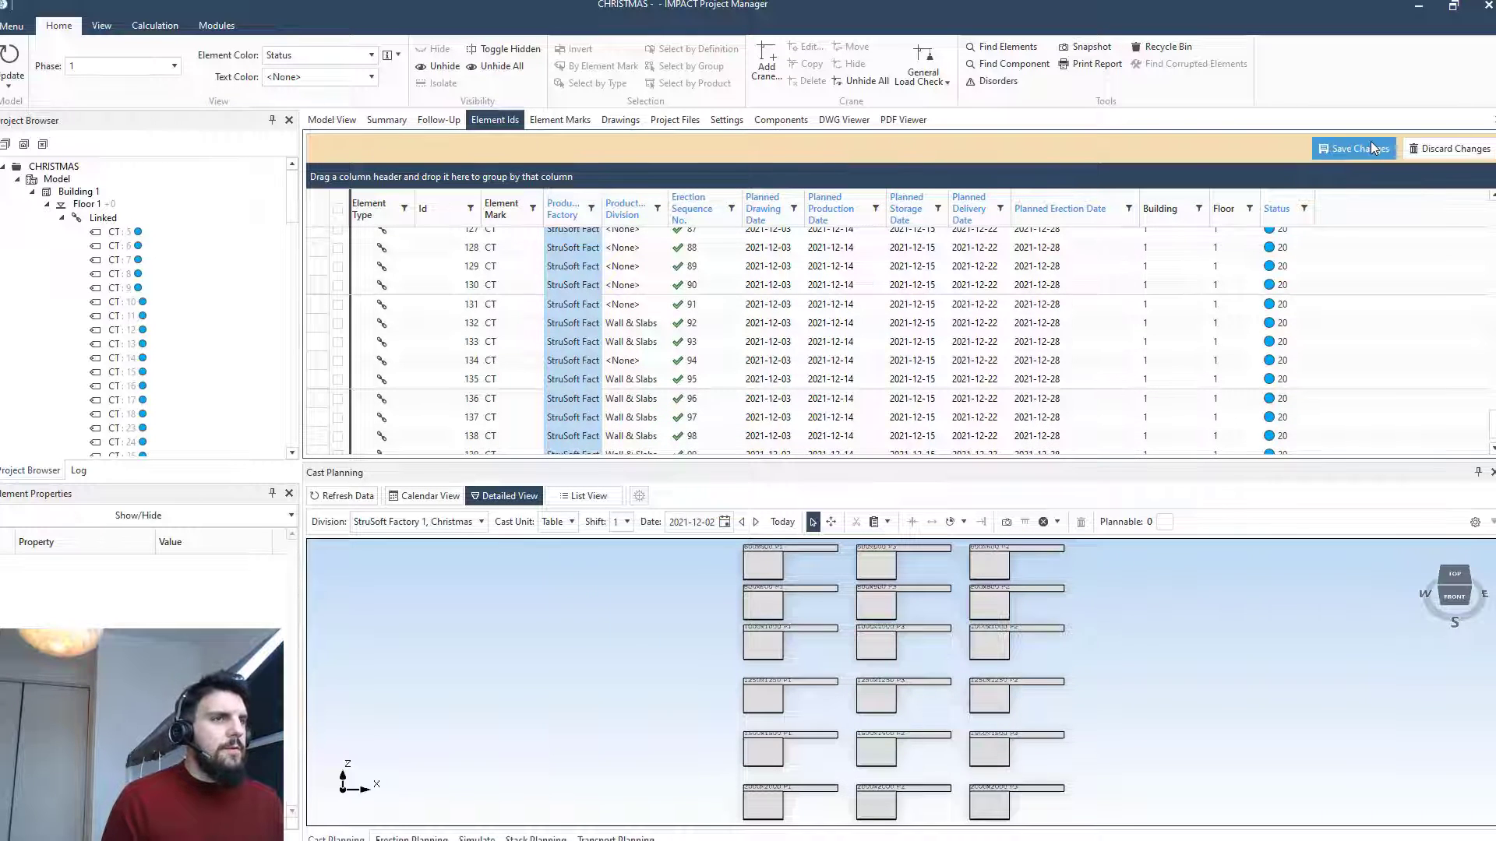
pyautogui.click(1356, 148)
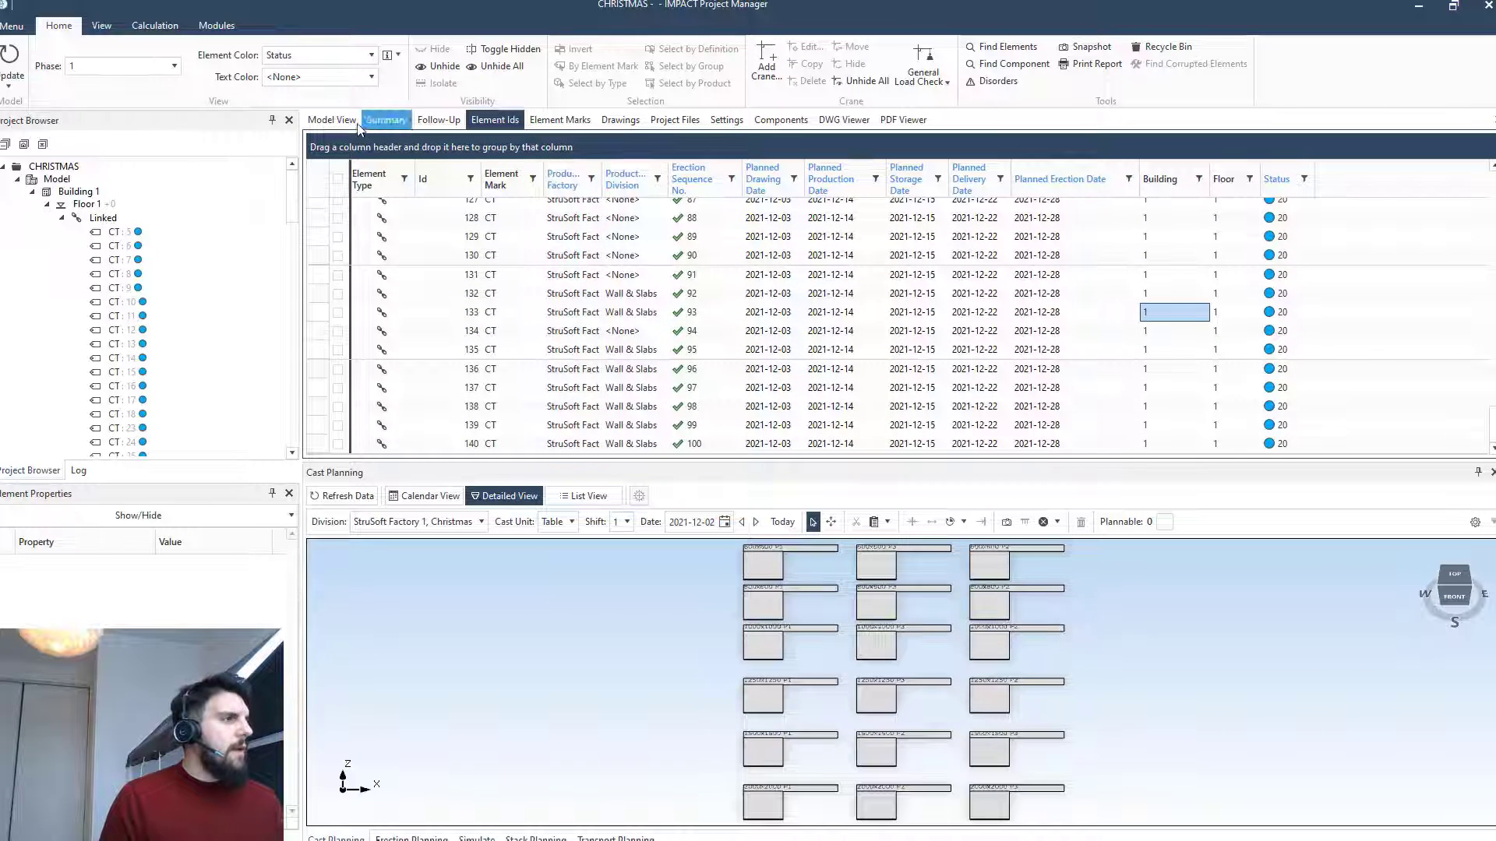
pyautogui.click(333, 119)
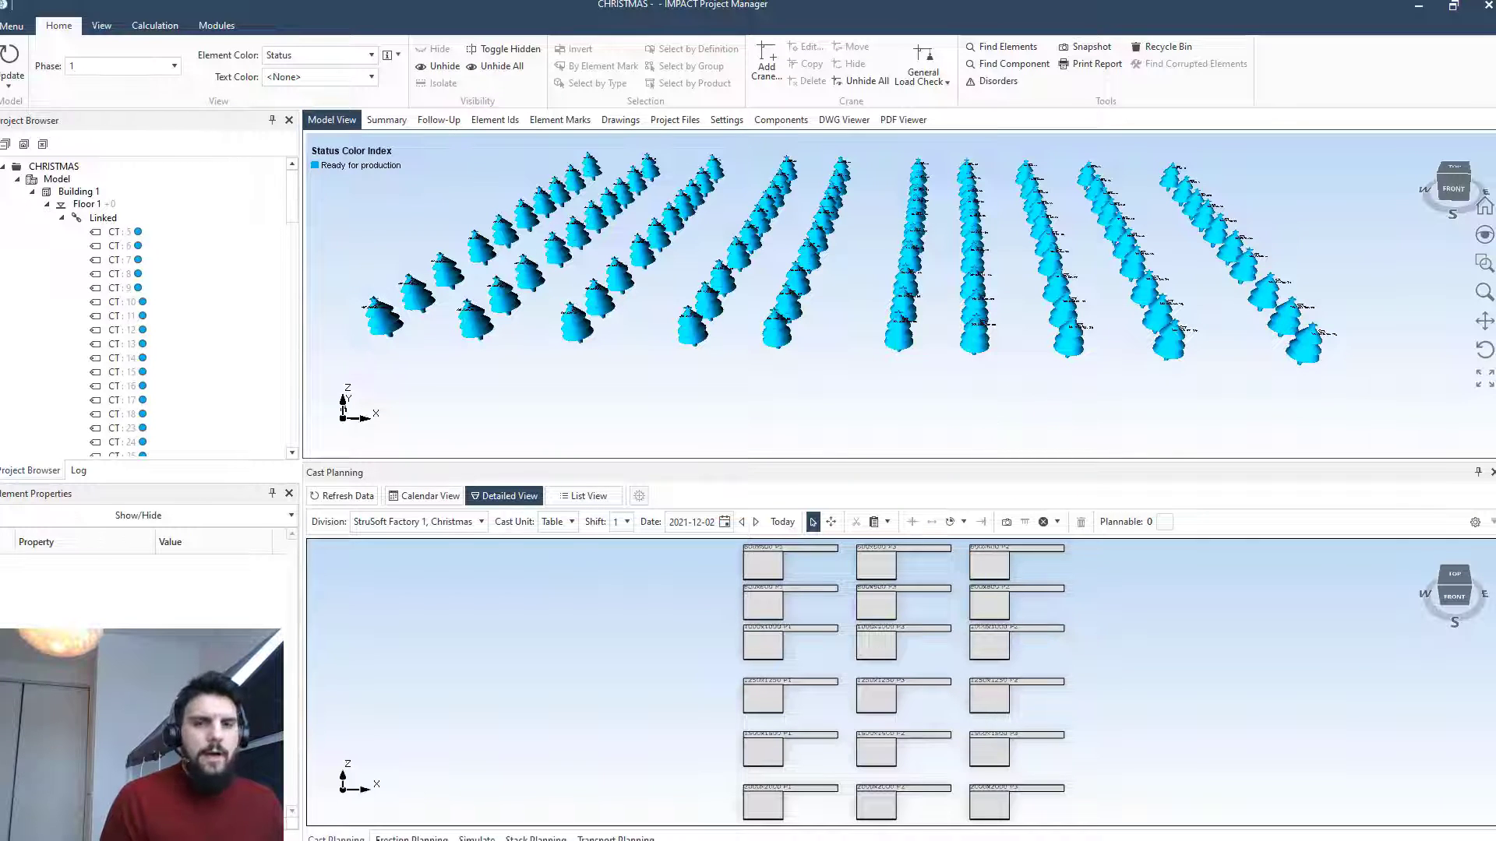
pyautogui.hotkey('alt', 'Tab')
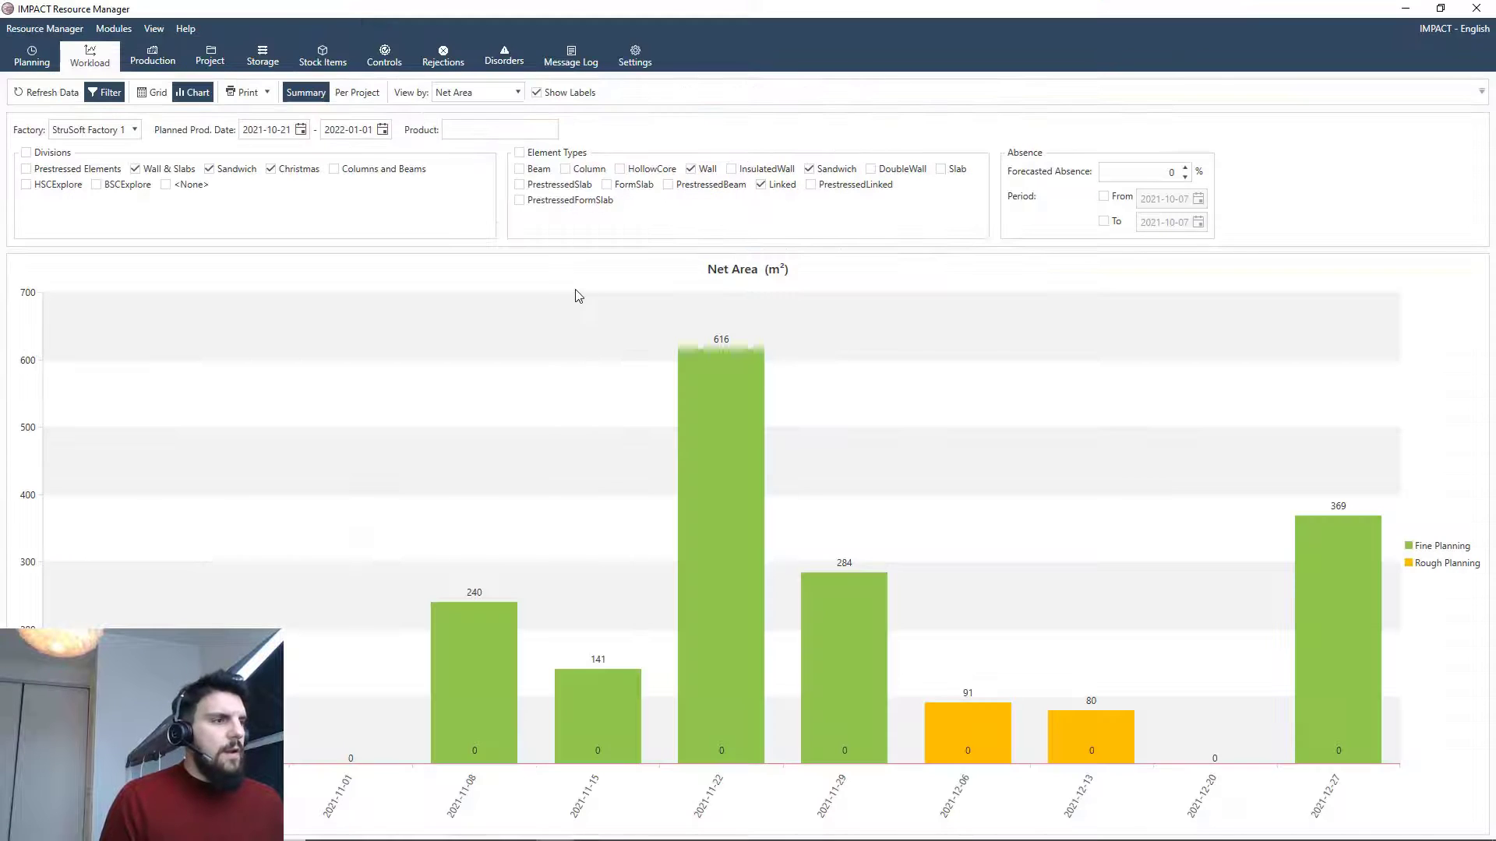
pyautogui.click(48, 92)
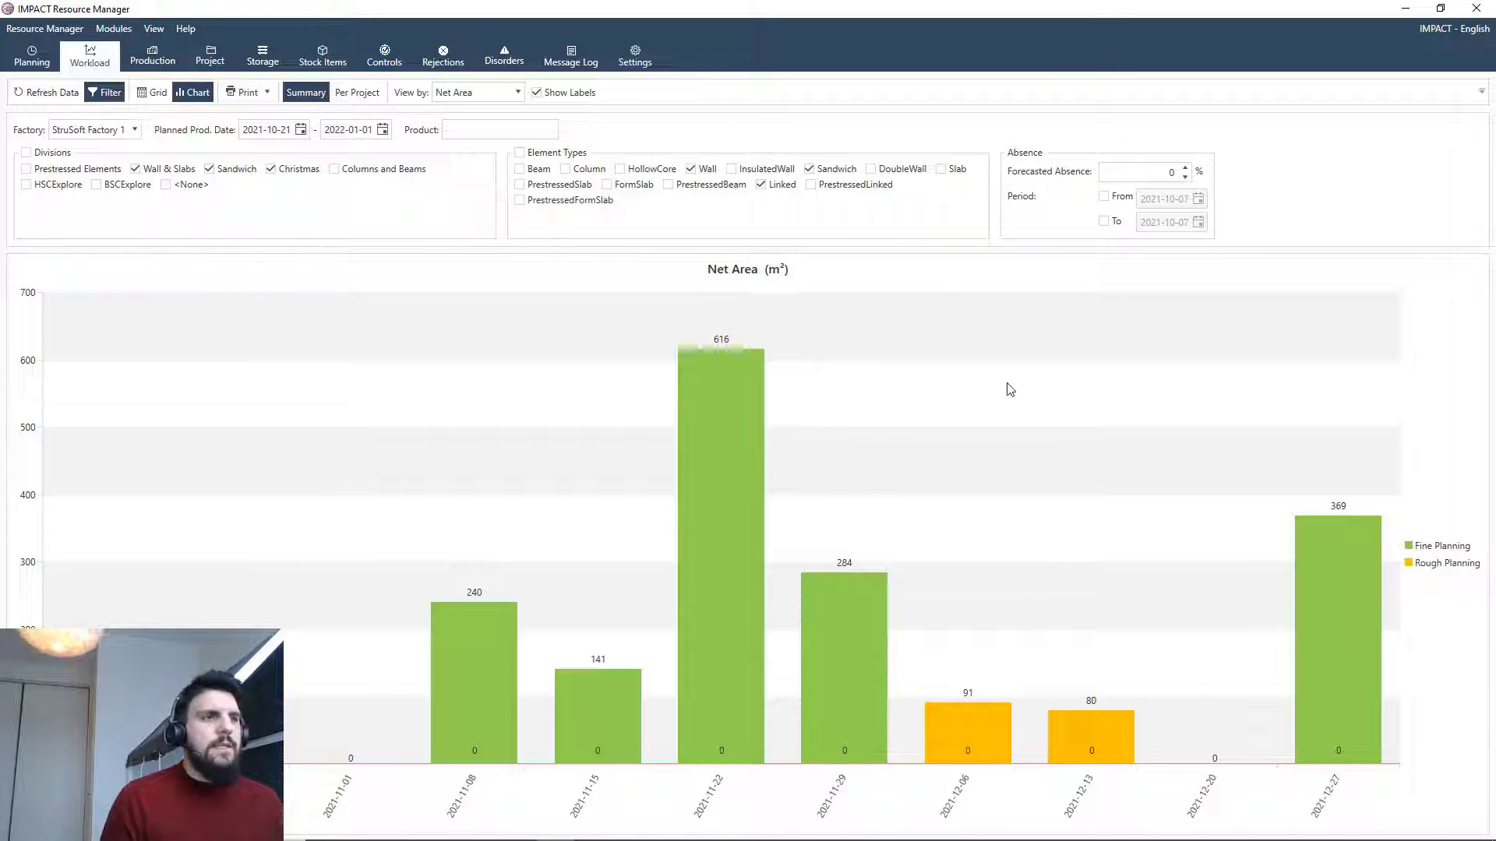
pyautogui.click(1404, 16)
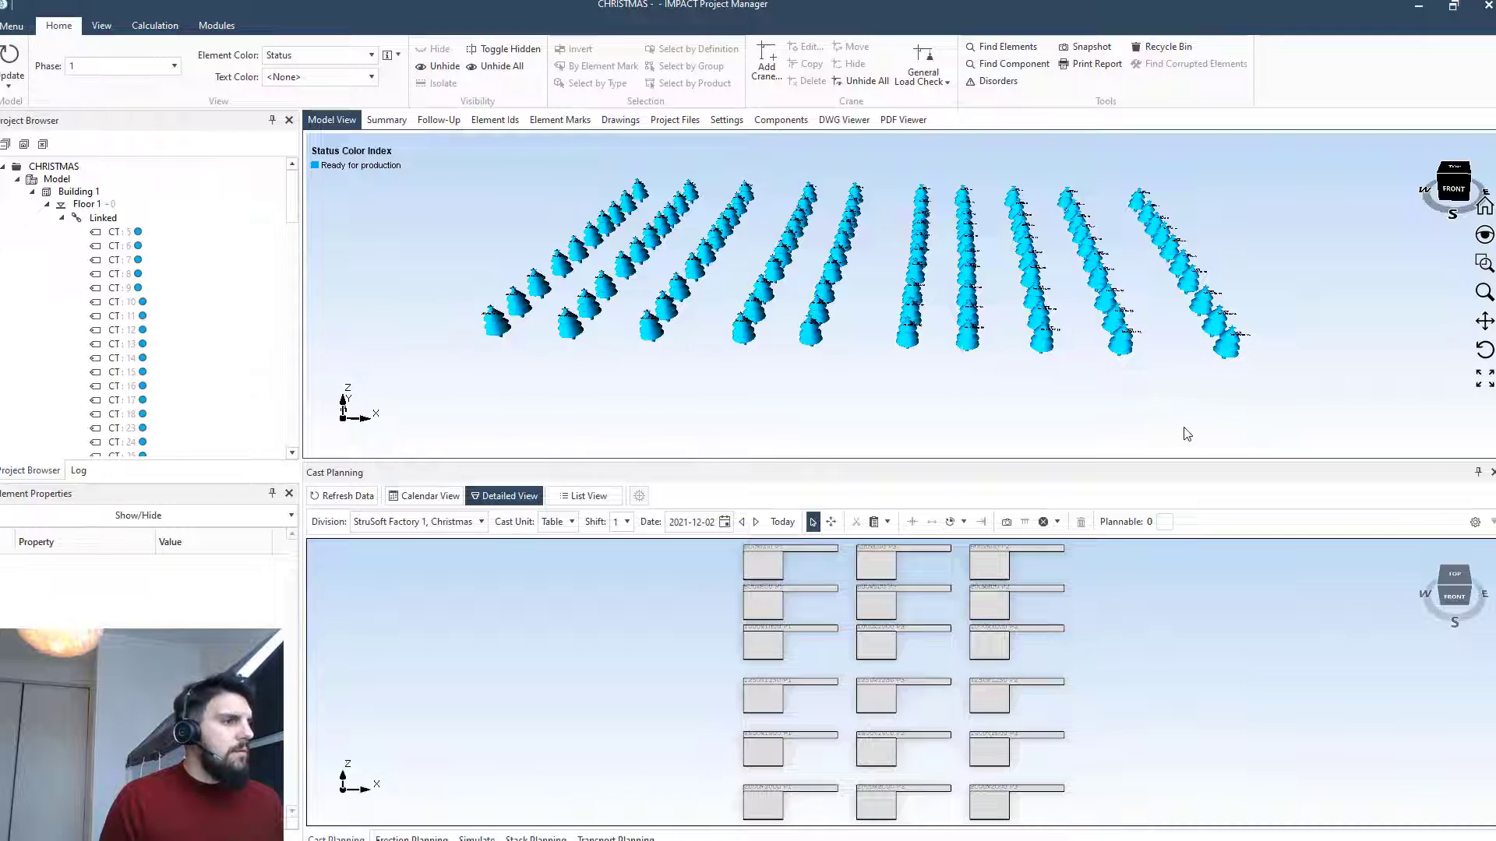
# Inspect one tree, then box-select the 50 trees in the left five rows
pyautogui.click(822, 314)
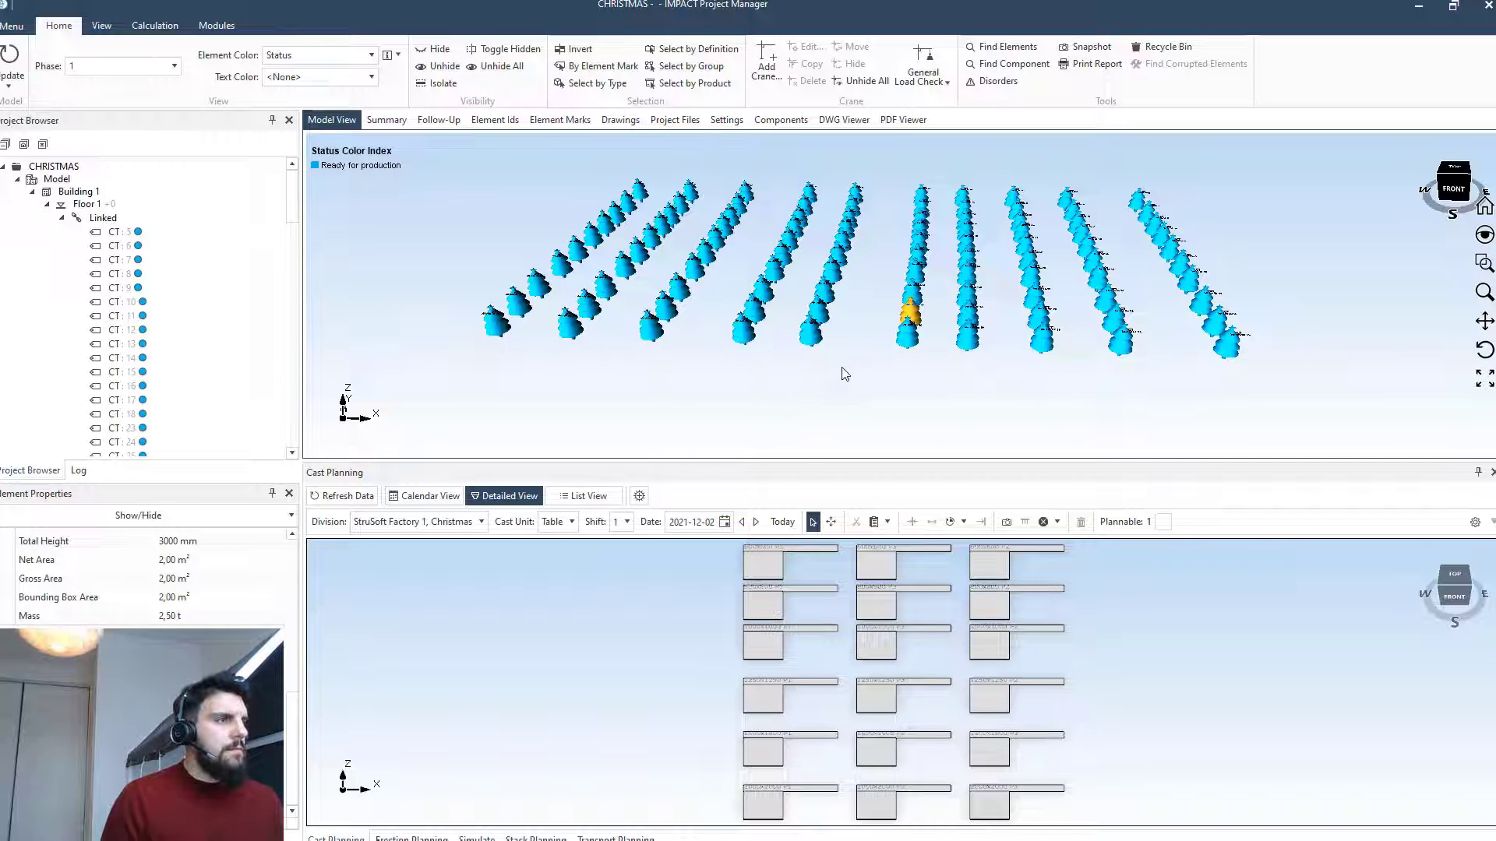
pyautogui.moveTo(850, 388); pyautogui.dragTo(460, 152)
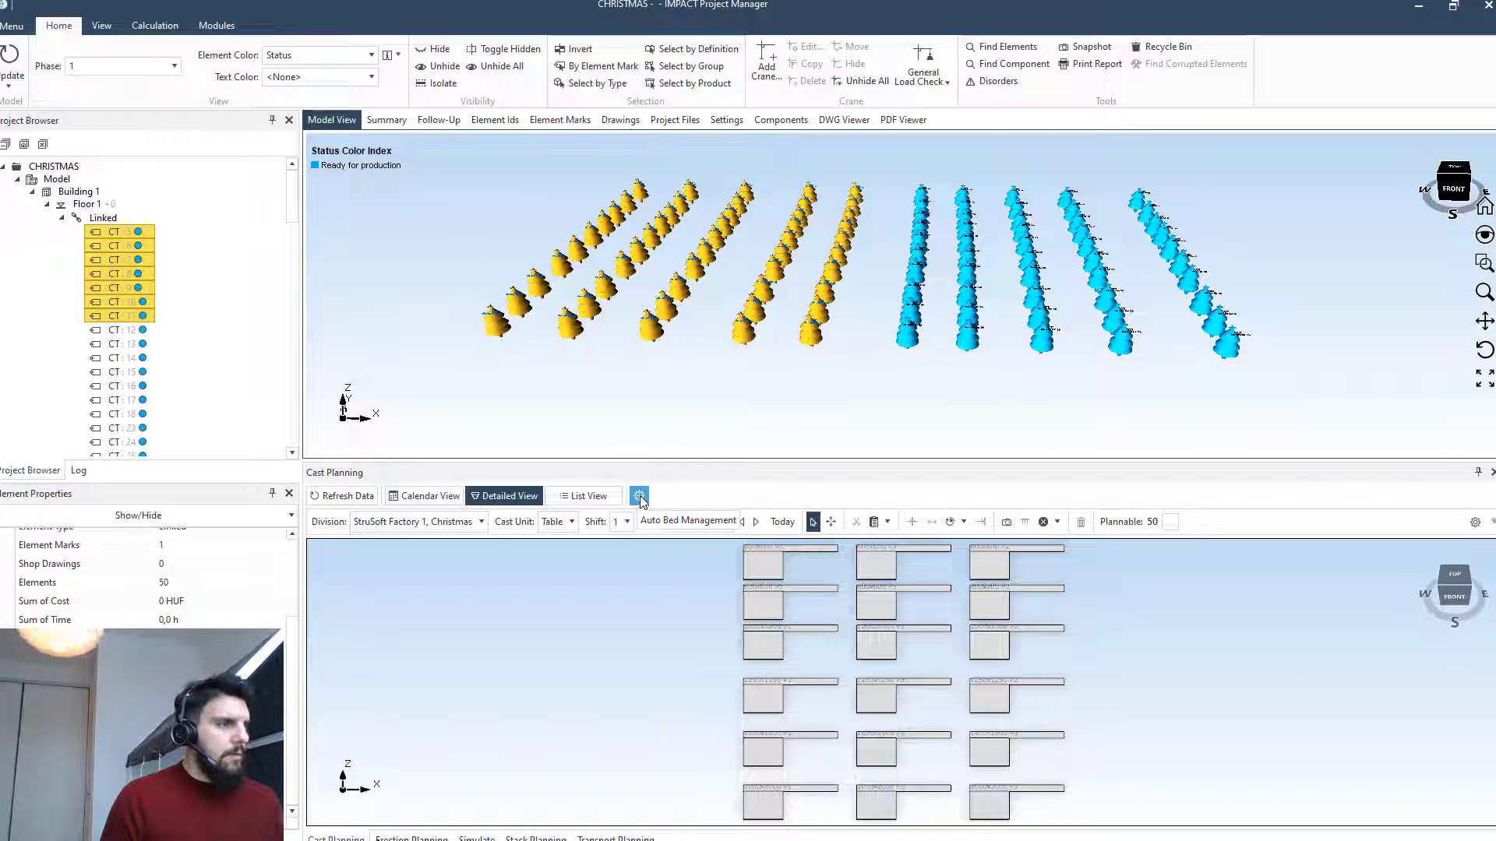
# Set the cast planning date to 13 December 2021
pyautogui.click(725, 522)
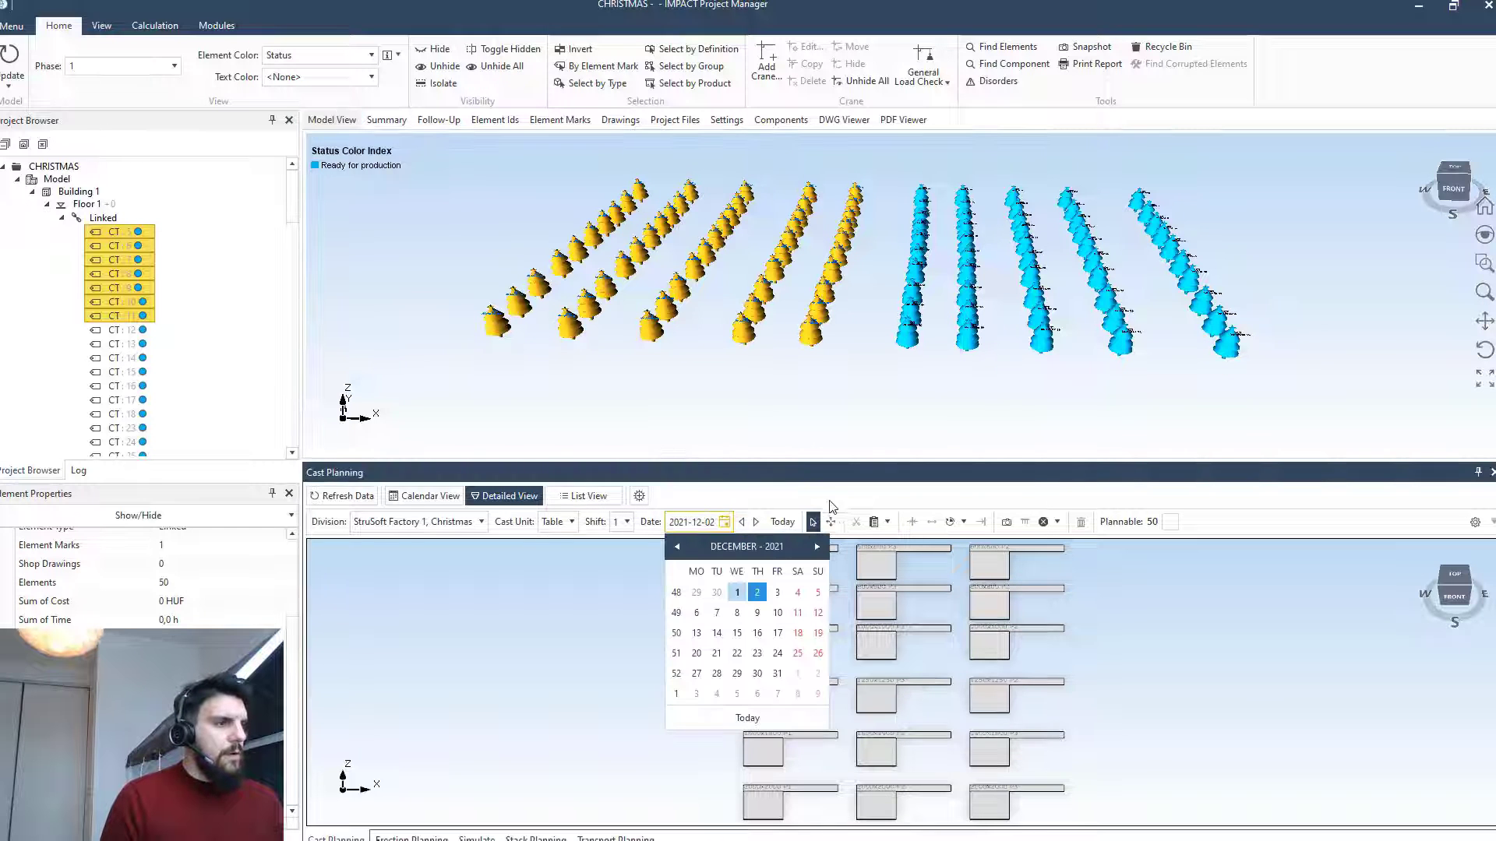
pyautogui.click(818, 547)
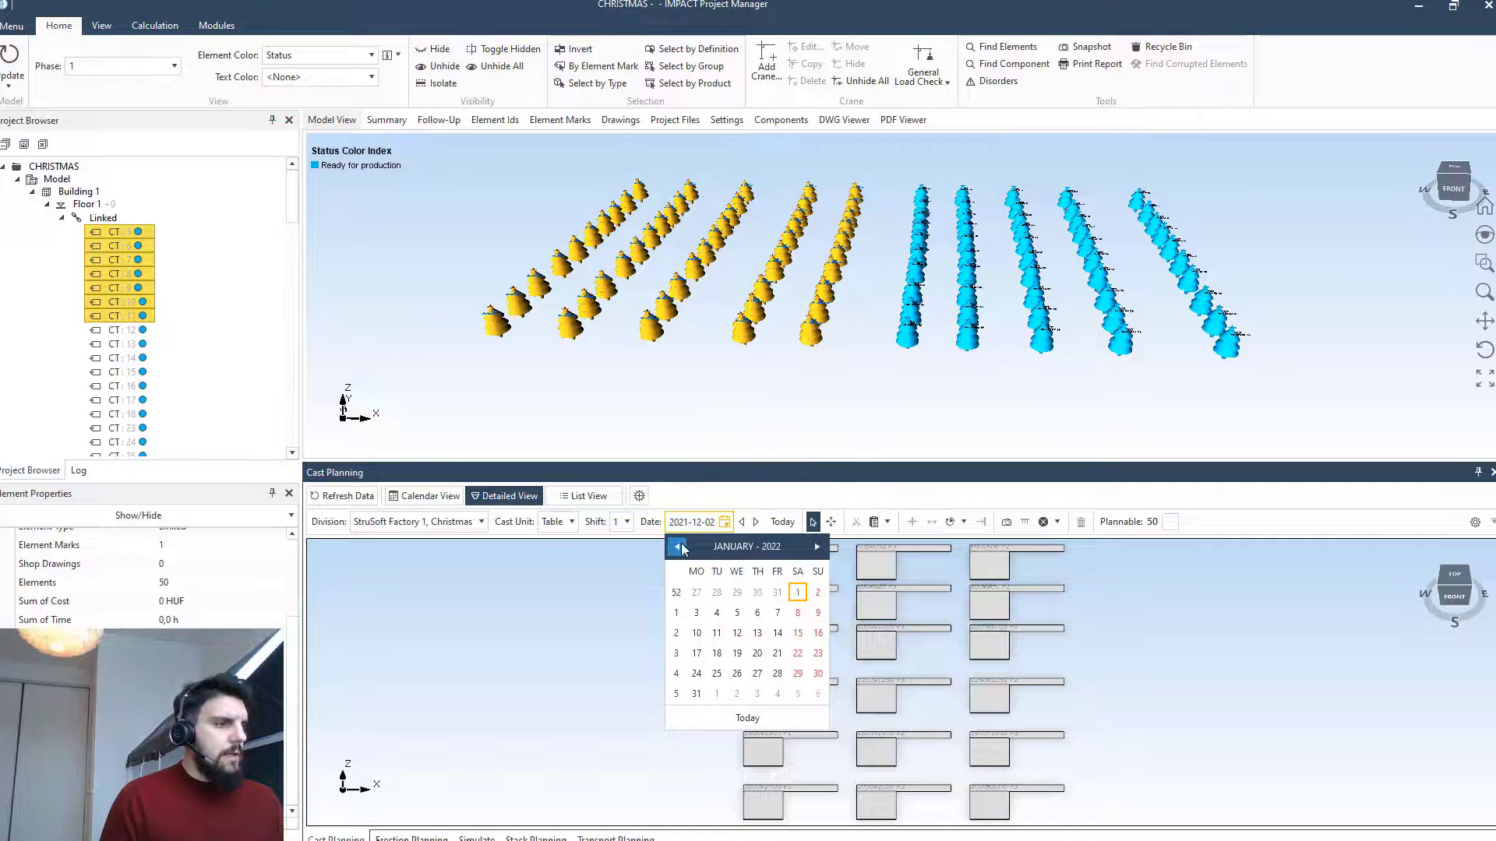
pyautogui.click(677, 547)
pyautogui.click(717, 632)
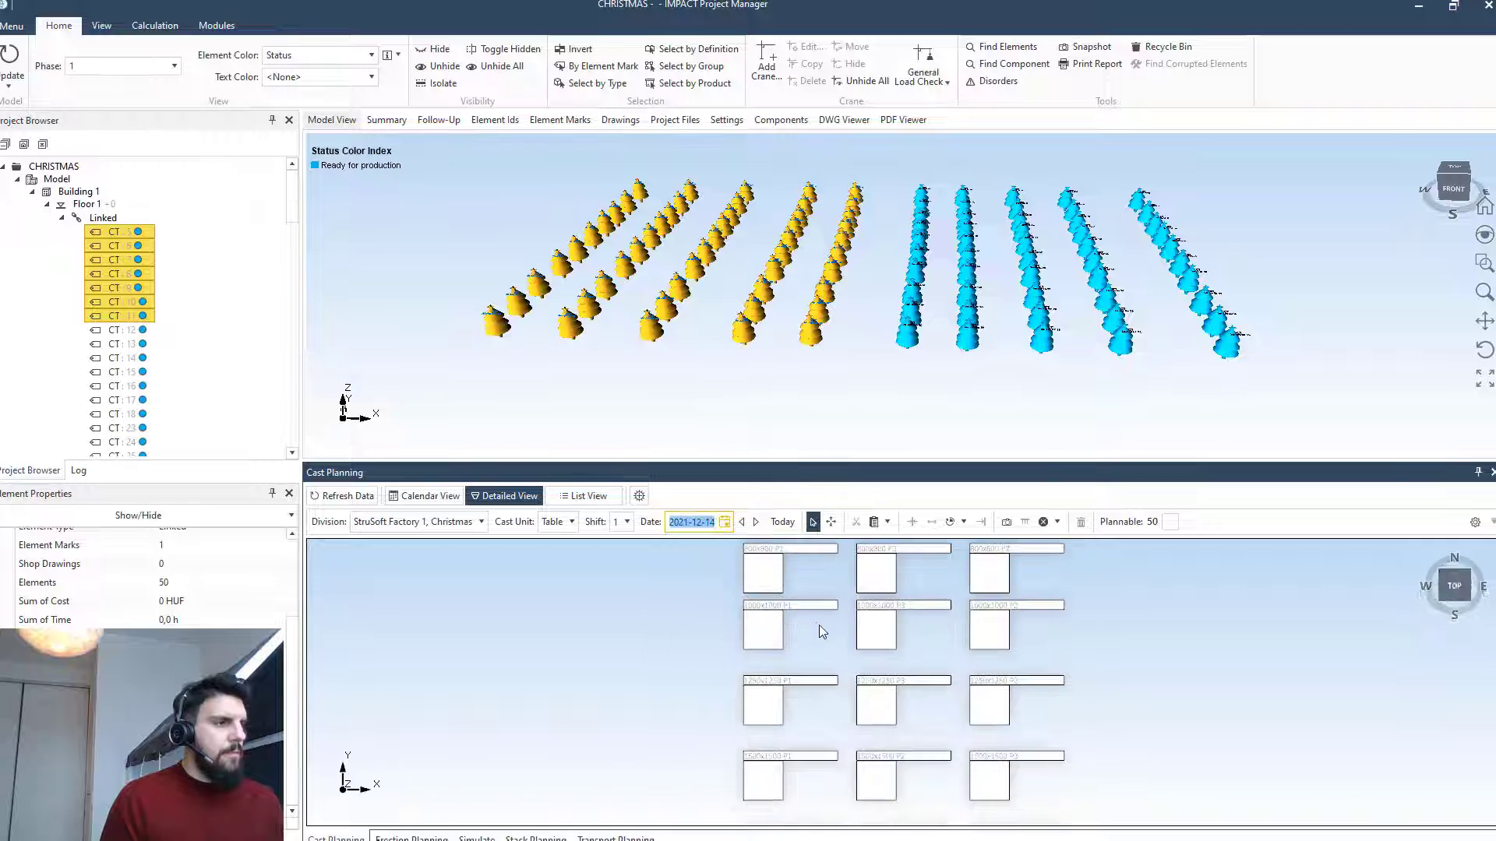
pyautogui.click(725, 521)
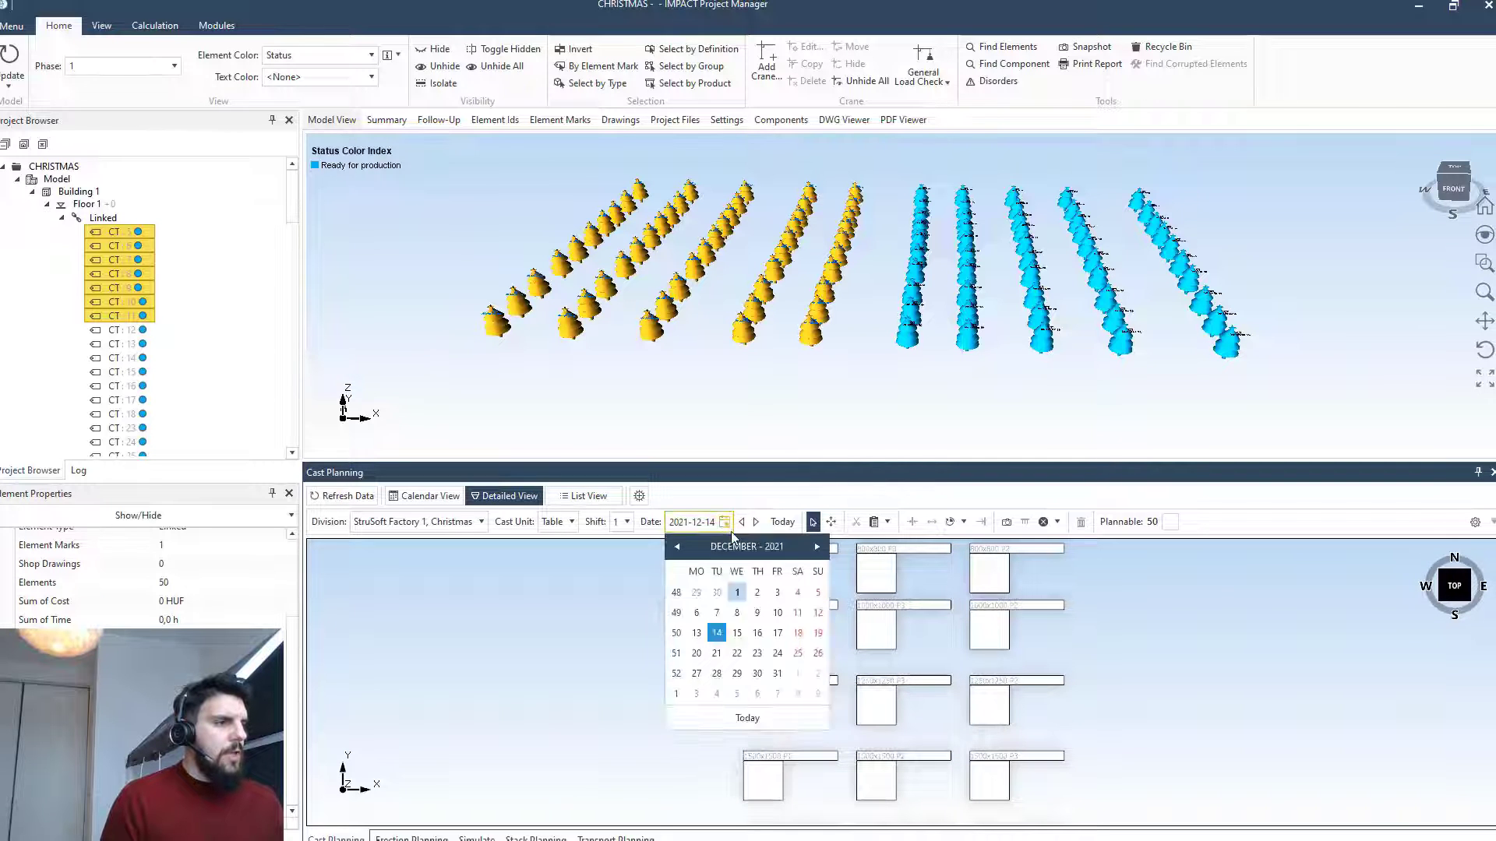
pyautogui.click(697, 633)
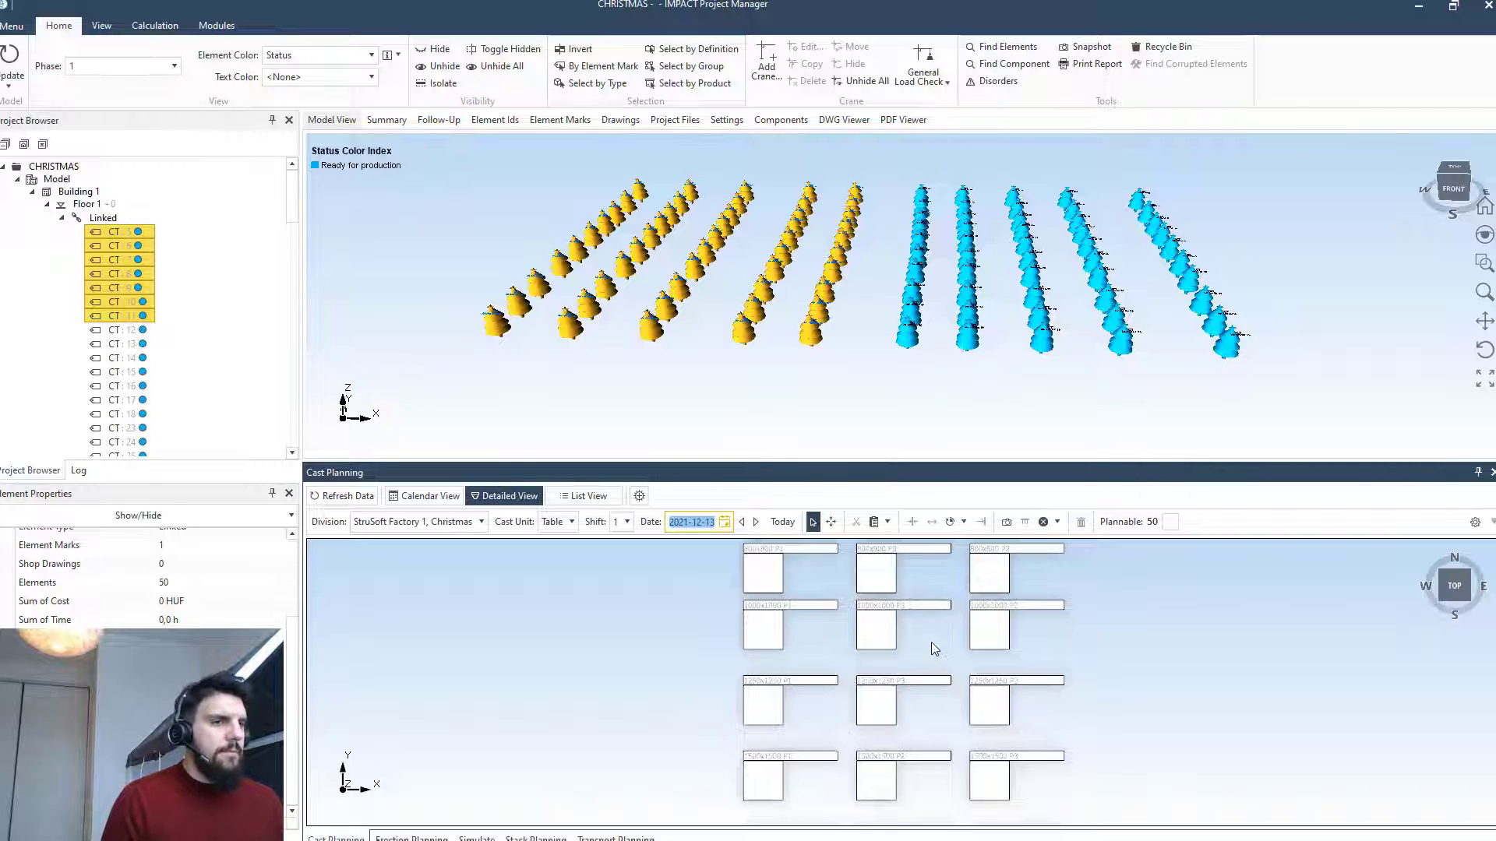
# Reset the casting tables view and open Auto Cast with Multi Cast enabled
pyautogui.click(1454, 586)
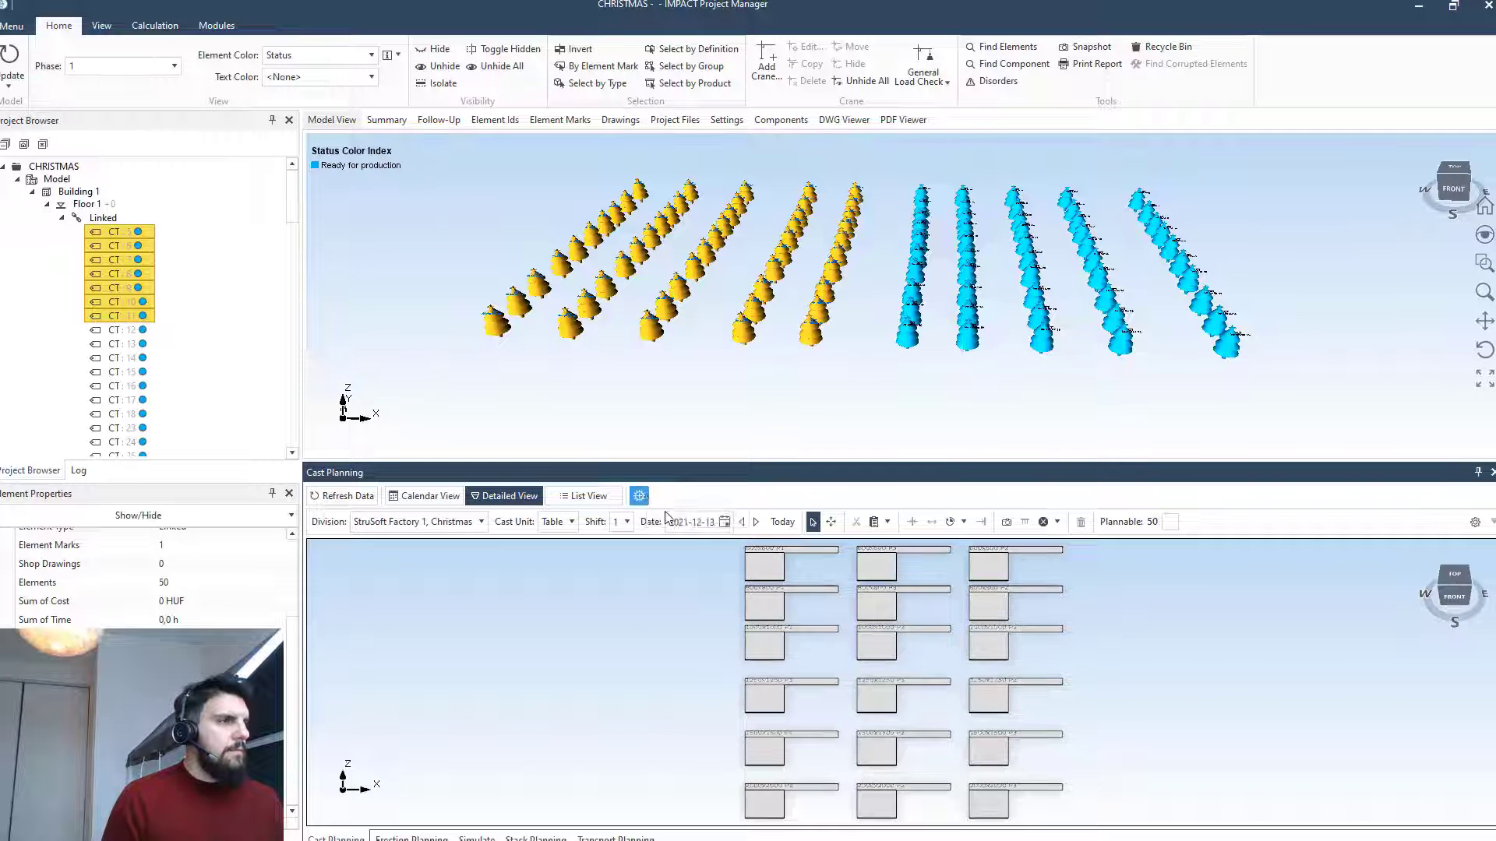
pyautogui.click(639, 497)
pyautogui.click(691, 247)
# Enable Single Element Cast Unit and start auto casting the 50 selected trees
pyautogui.click(691, 265)
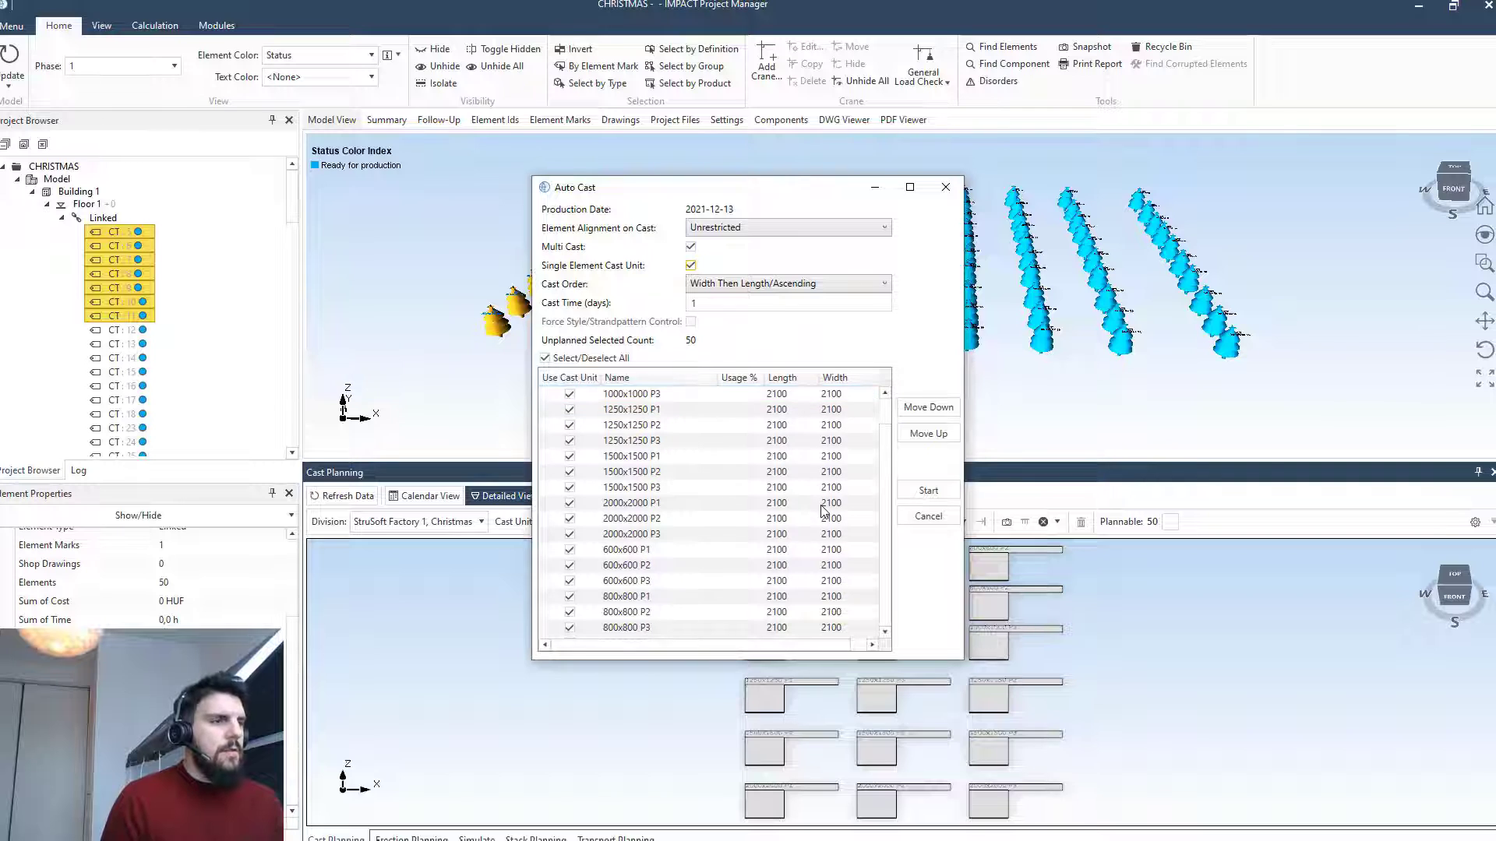
pyautogui.click(931, 490)
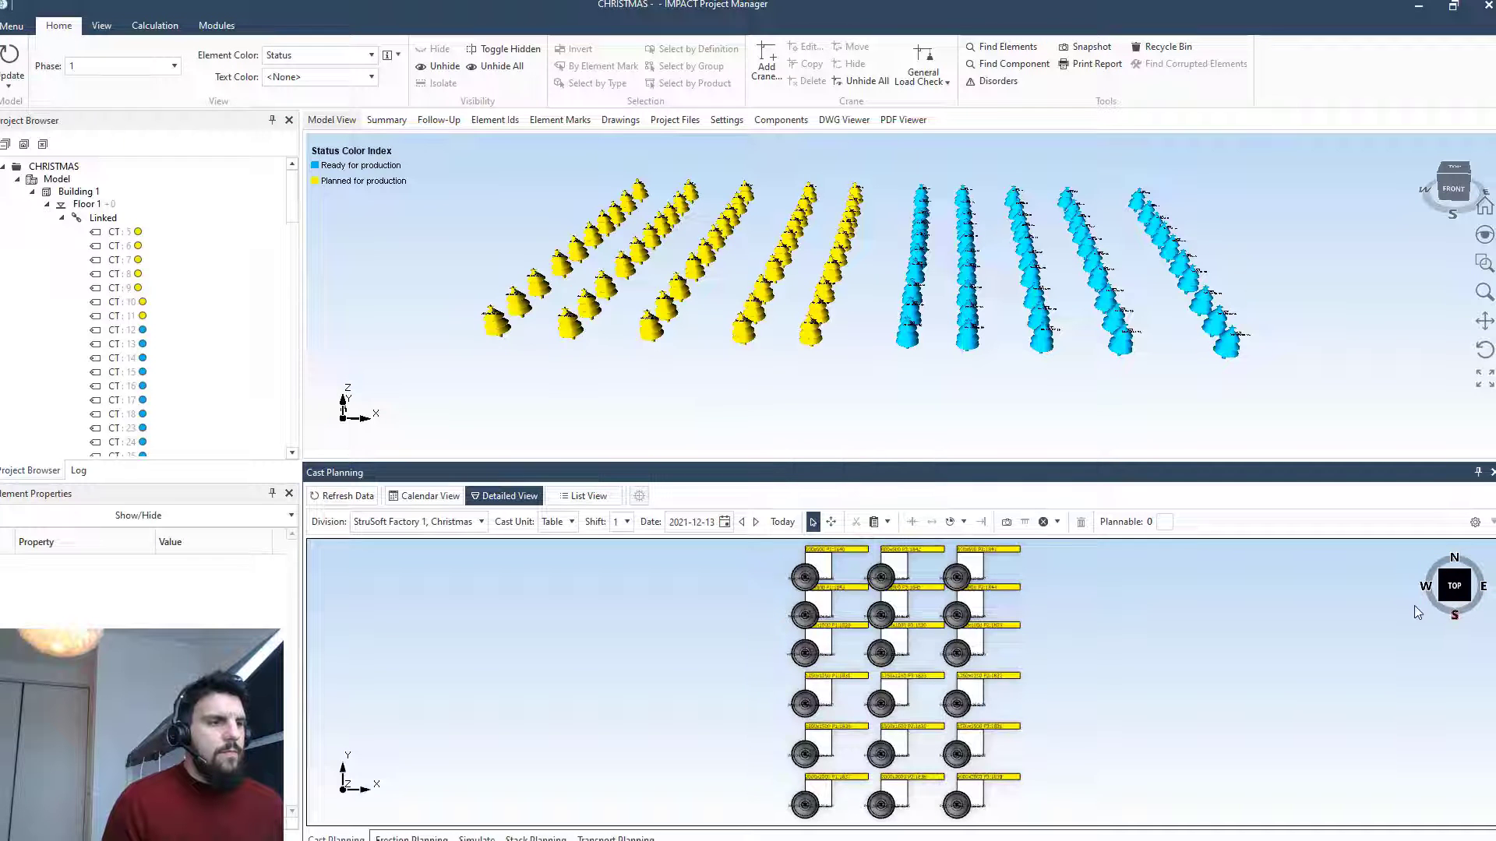
# Tilt the casting tables into 3D and move the cast date to 2021-12-14
pyautogui.click(1455, 601)
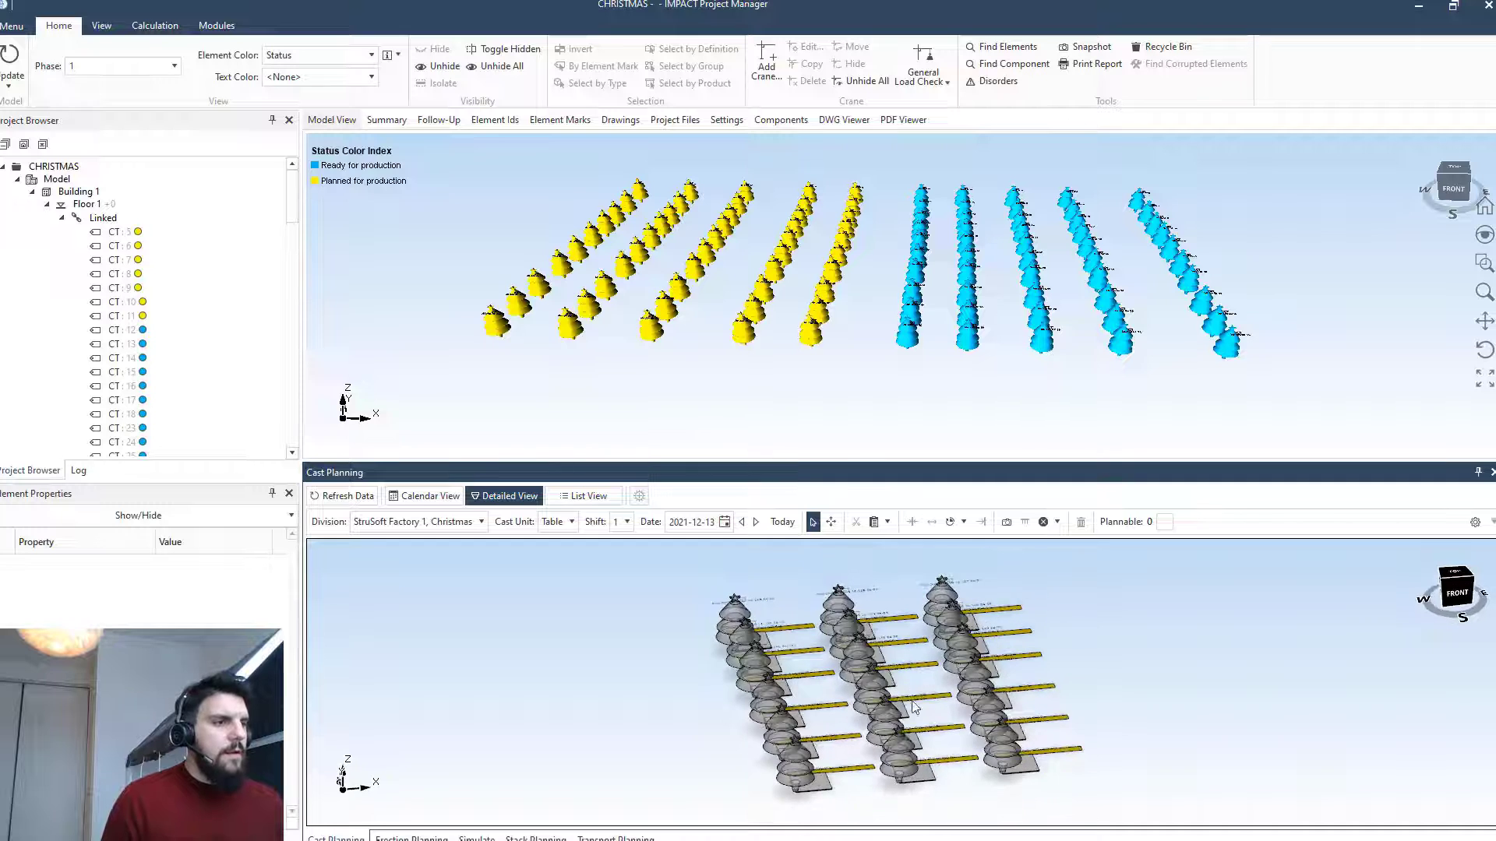
pyautogui.scroll(3, 909, 725)
pyautogui.scroll(-1, 1048, 734)
pyautogui.scroll(-2, 1049, 733)
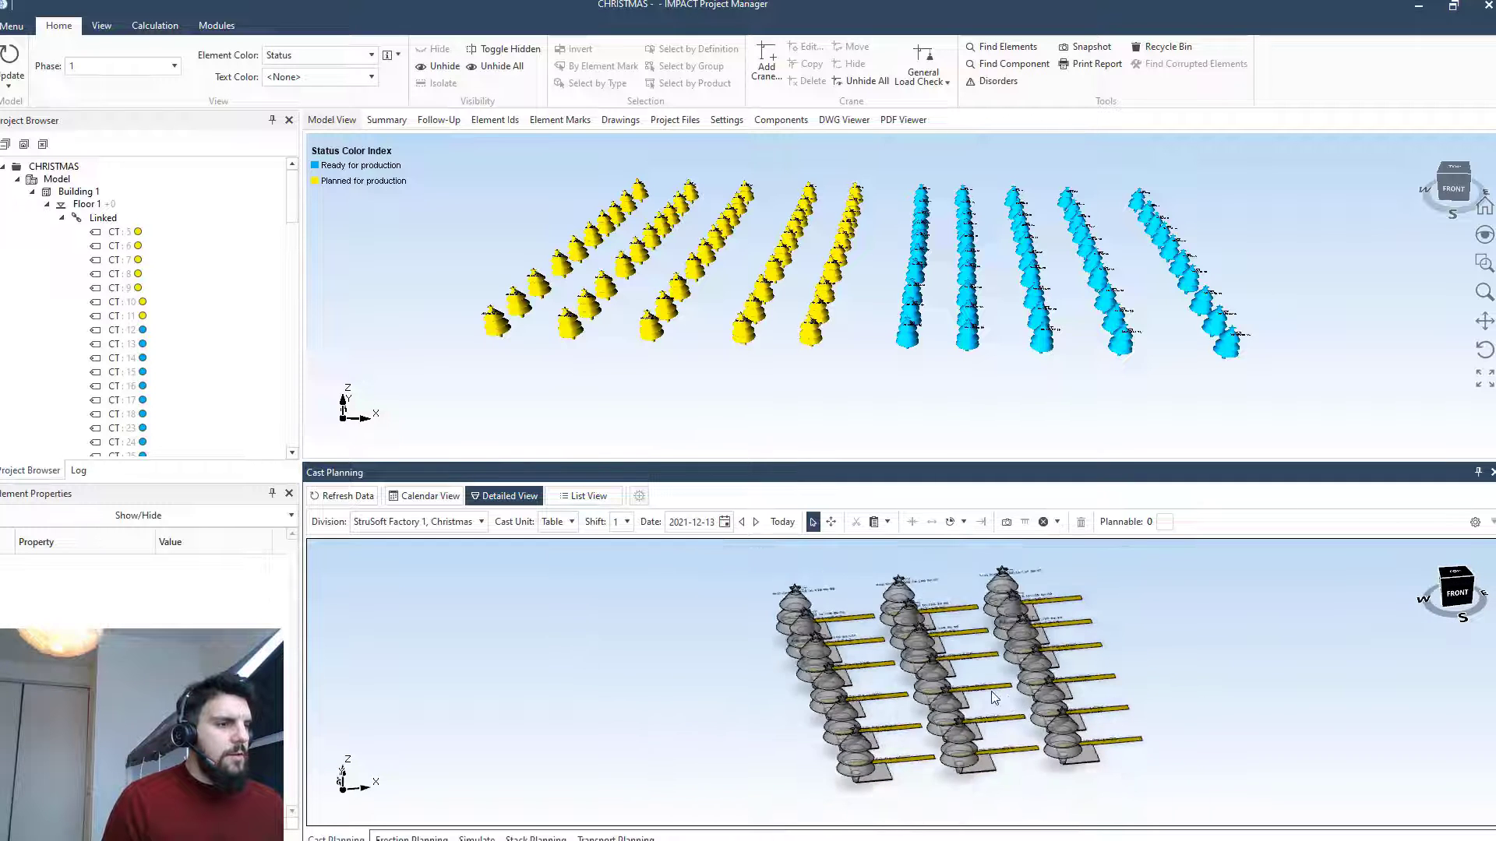
pyautogui.scroll(2, 1005, 698)
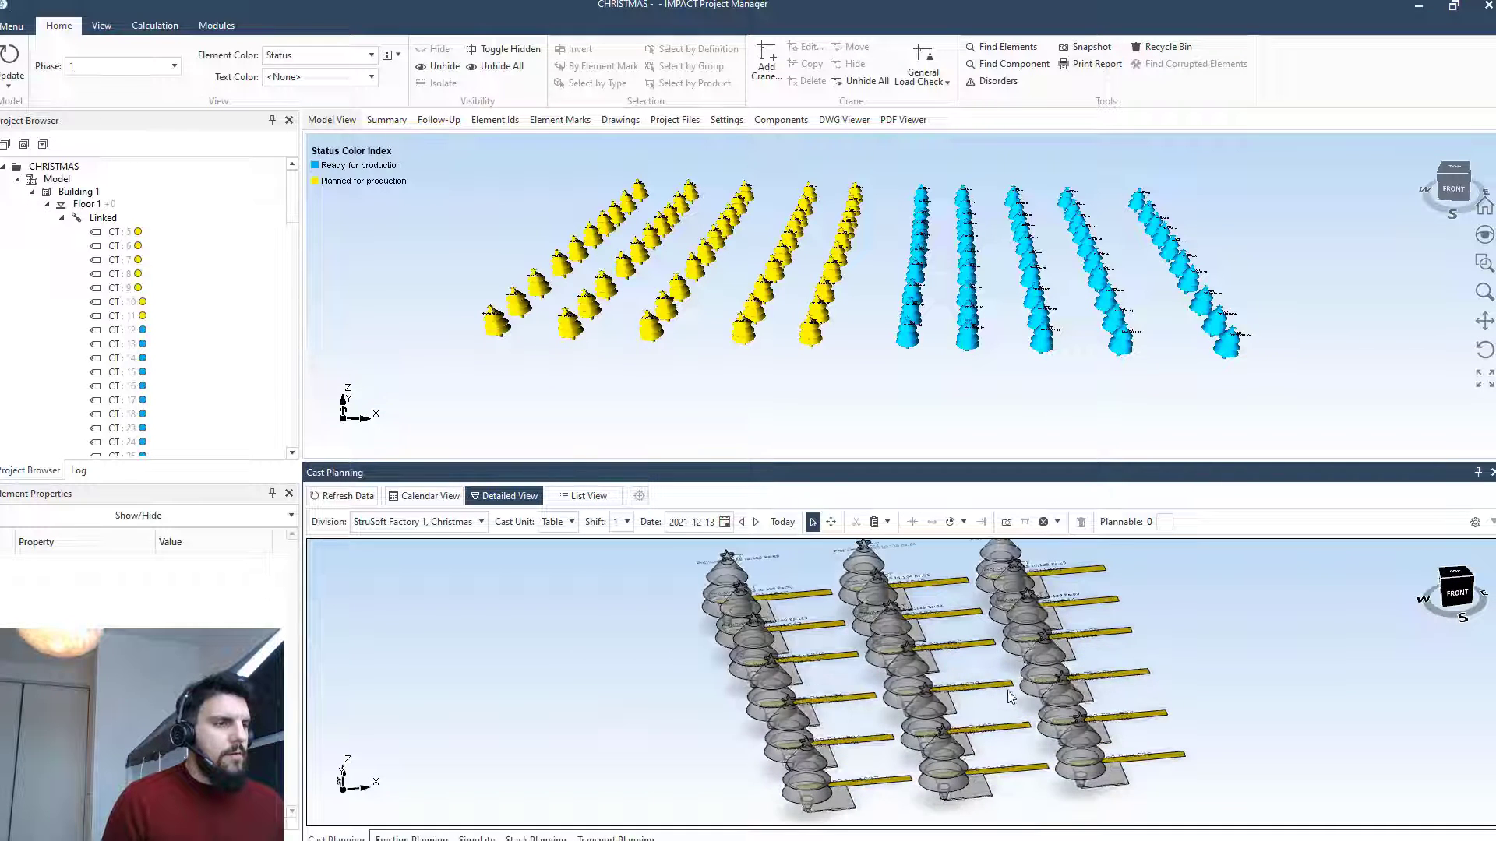
pyautogui.scroll(1, 1051, 718)
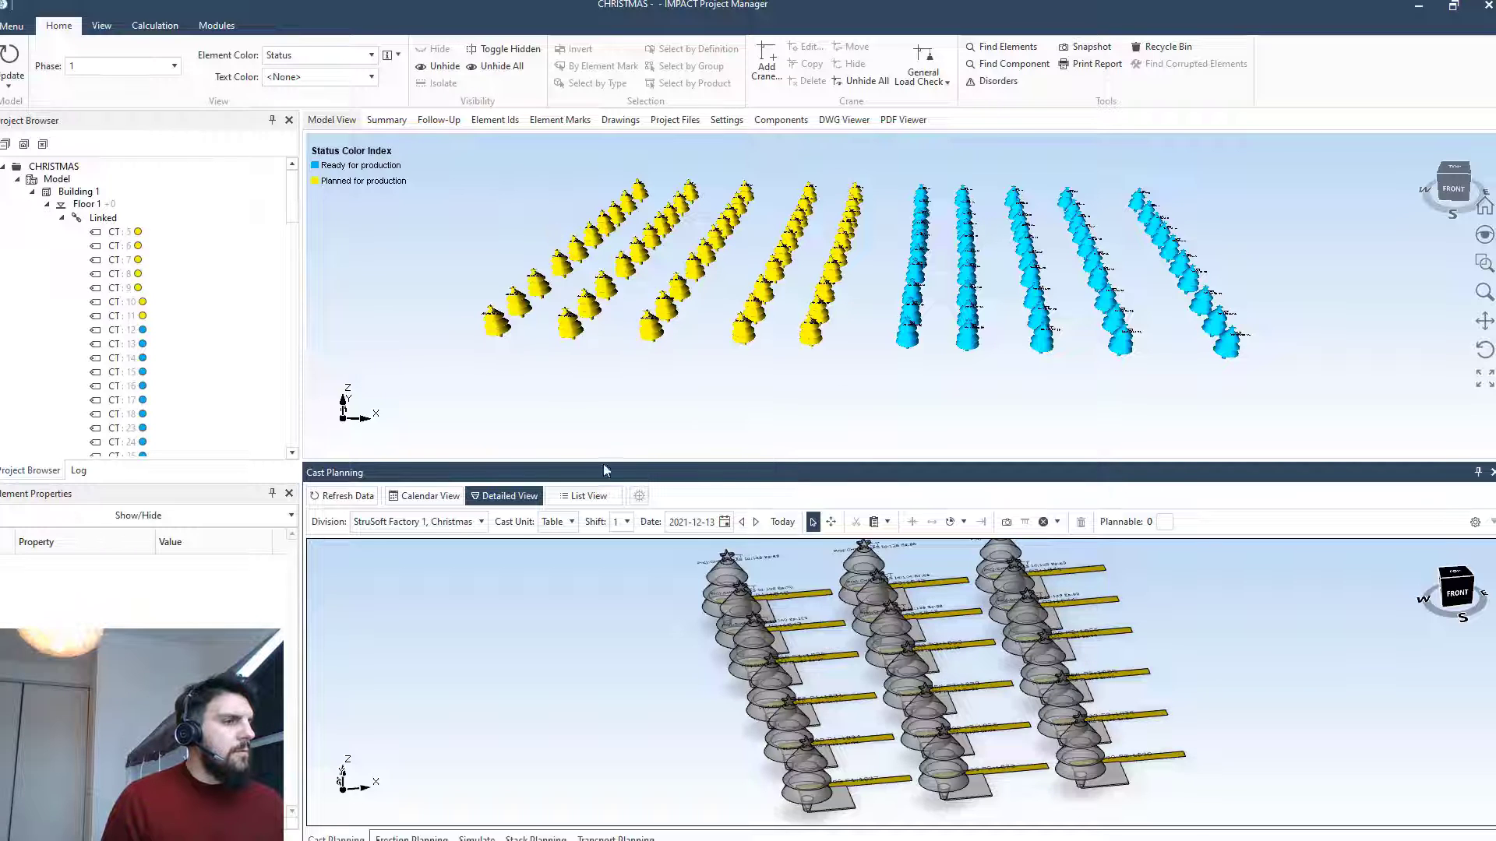
pyautogui.click(755, 522)
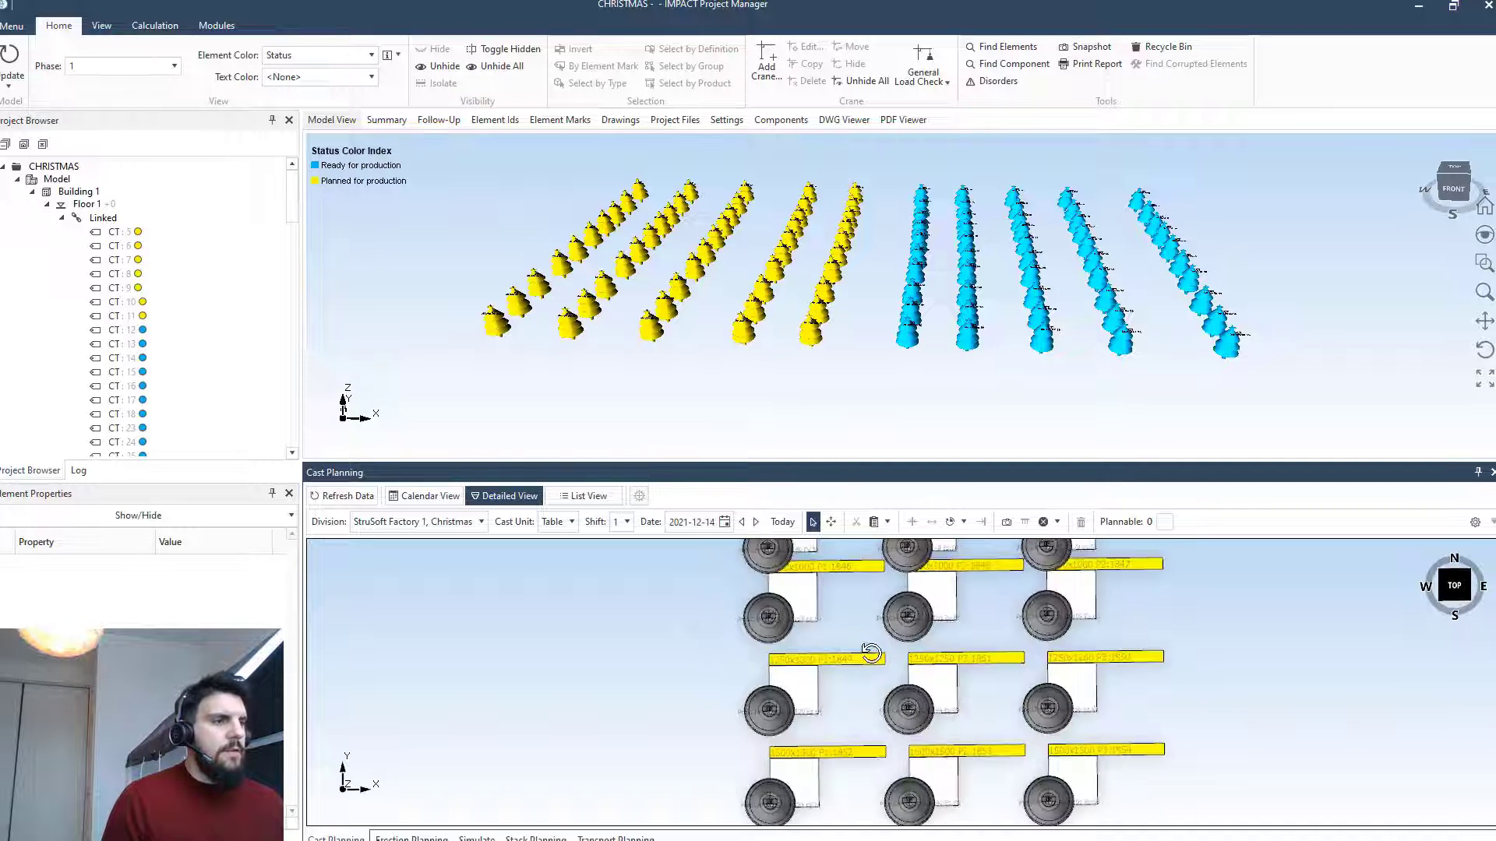
pyautogui.moveTo(861, 663); pyautogui.dragTo(924, 631, button='middle')
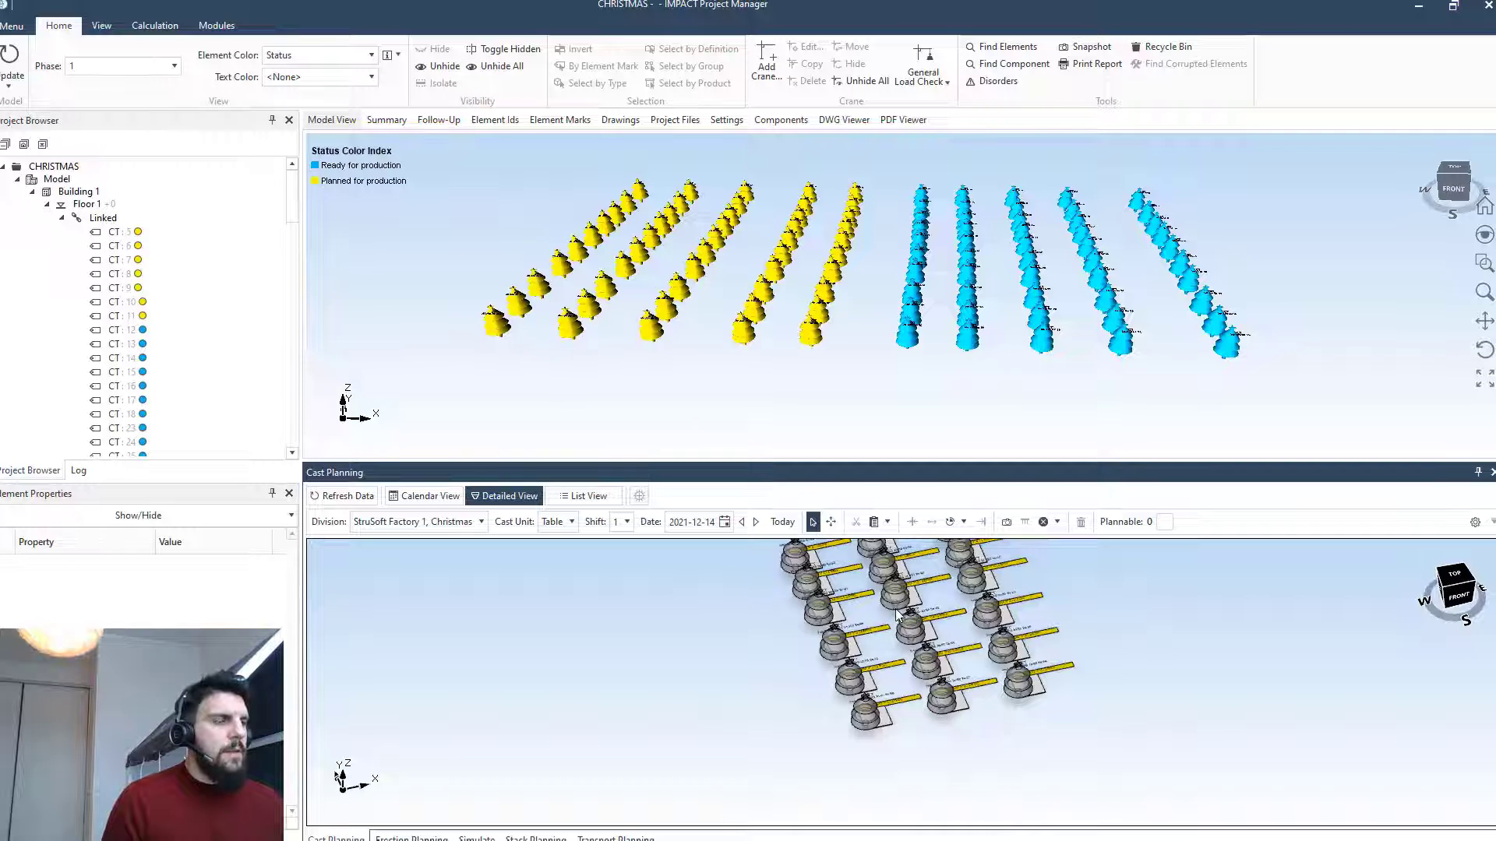
pyautogui.scroll(2, 924, 631)
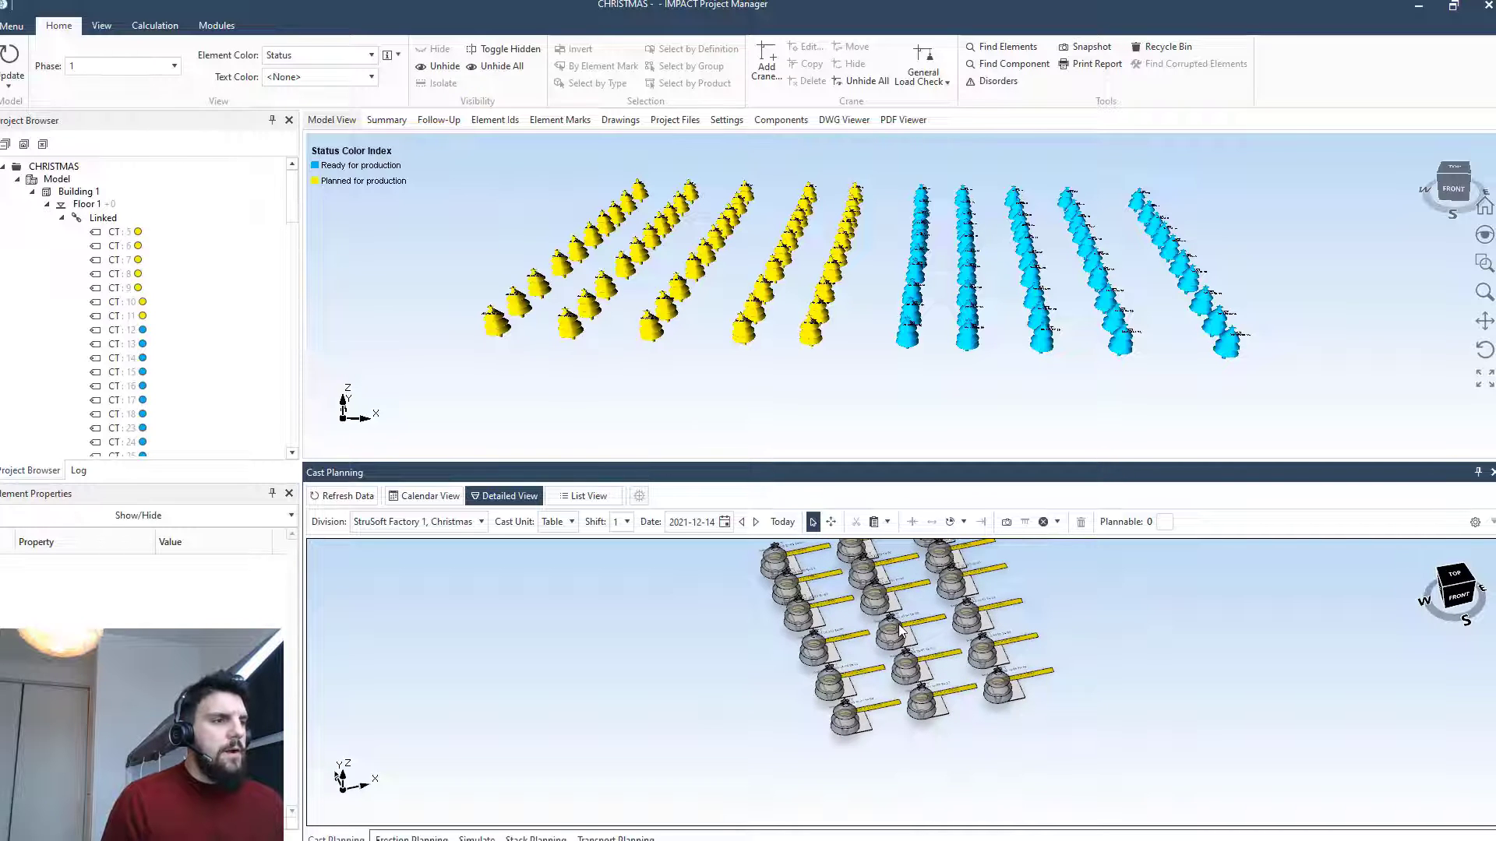
pyautogui.moveTo(879, 616)
pyautogui.mouseDown(button='middle')
pyautogui.moveTo(877, 599)
pyautogui.moveTo(870, 613)
pyautogui.mouseUp(button='middle')
# Select the 50 remaining blue trees, check the status colour legend, and show Calendar View
pyautogui.moveTo(1069, 295); pyautogui.dragTo(1291, 407)
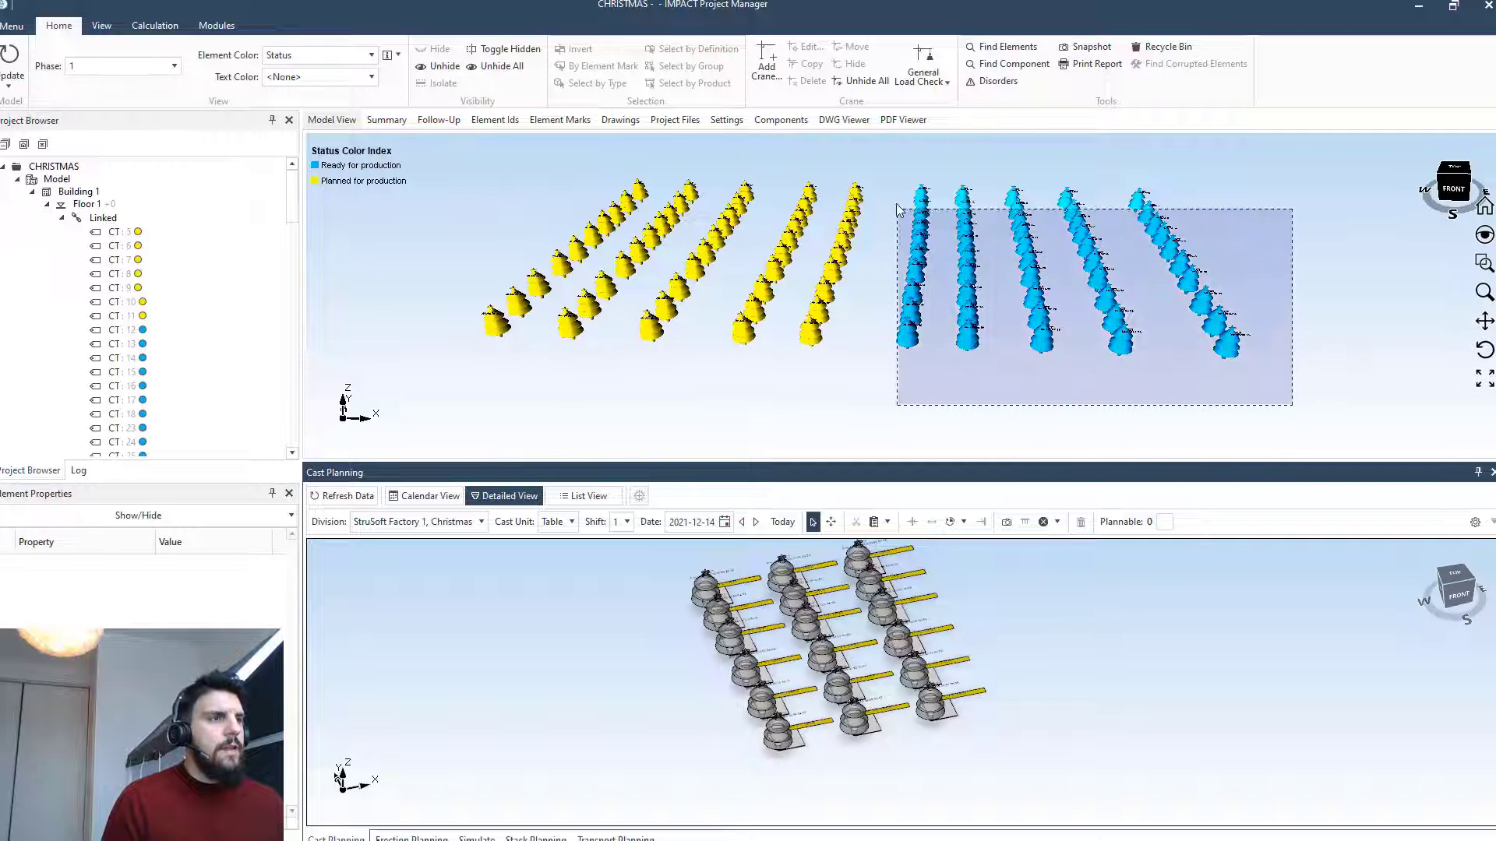
pyautogui.moveTo(1028, 289); pyautogui.dragTo(897, 172)
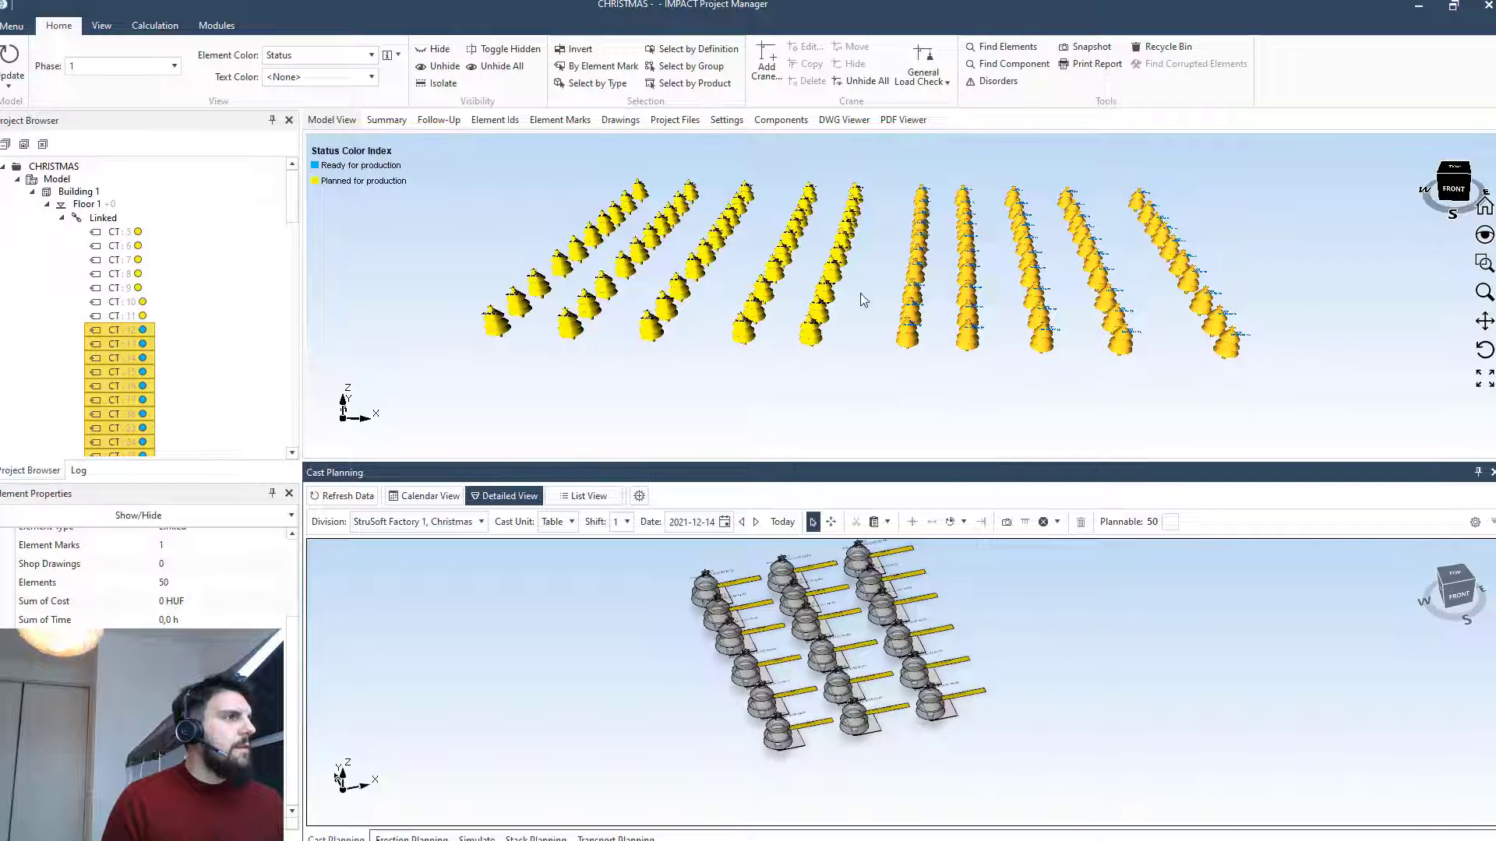
pyautogui.click(397, 55)
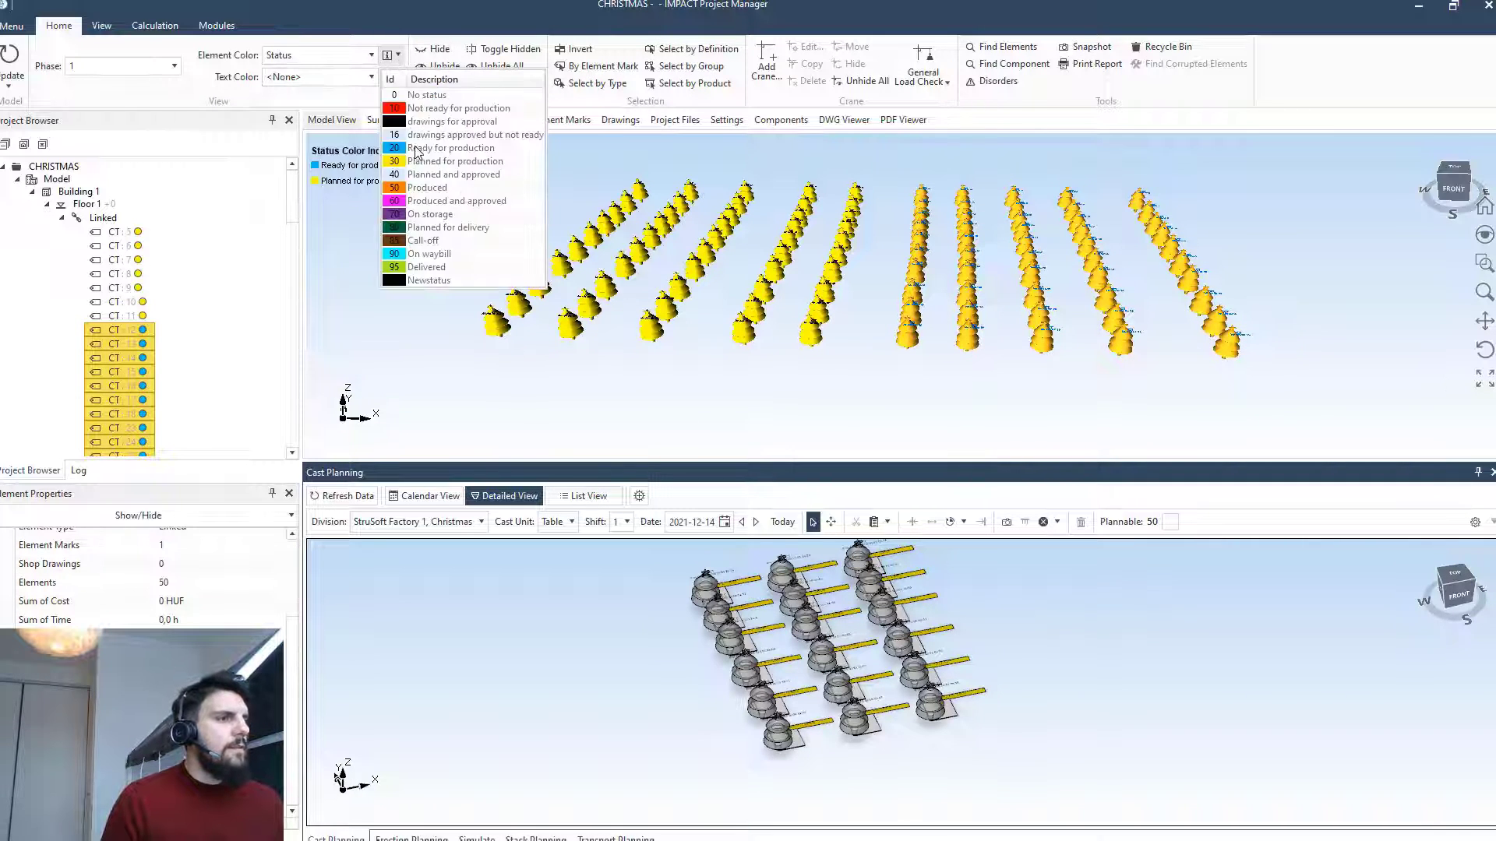
pyautogui.click(965, 434)
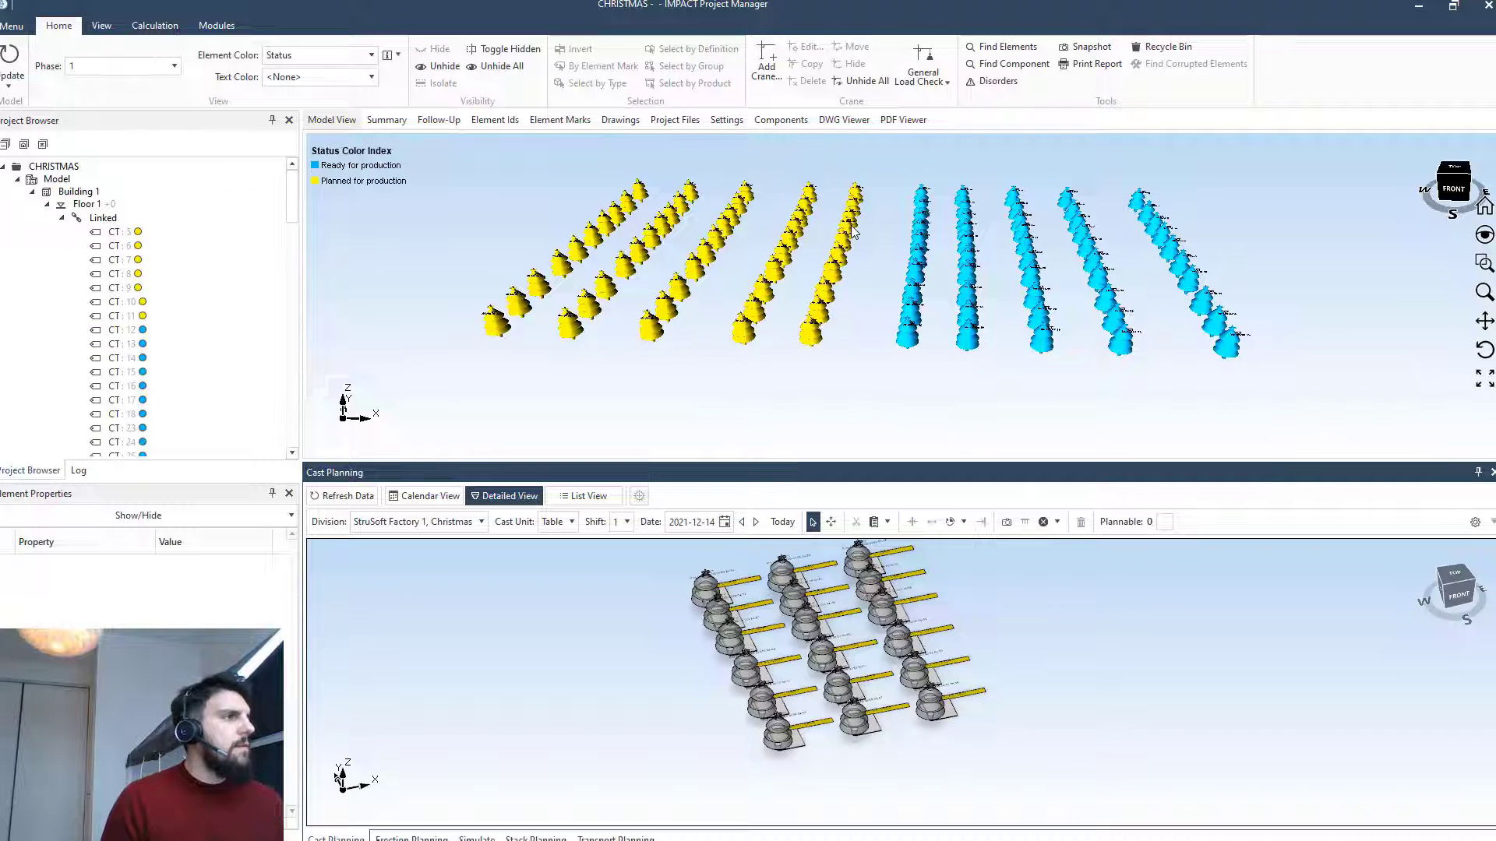
pyautogui.click(388, 54)
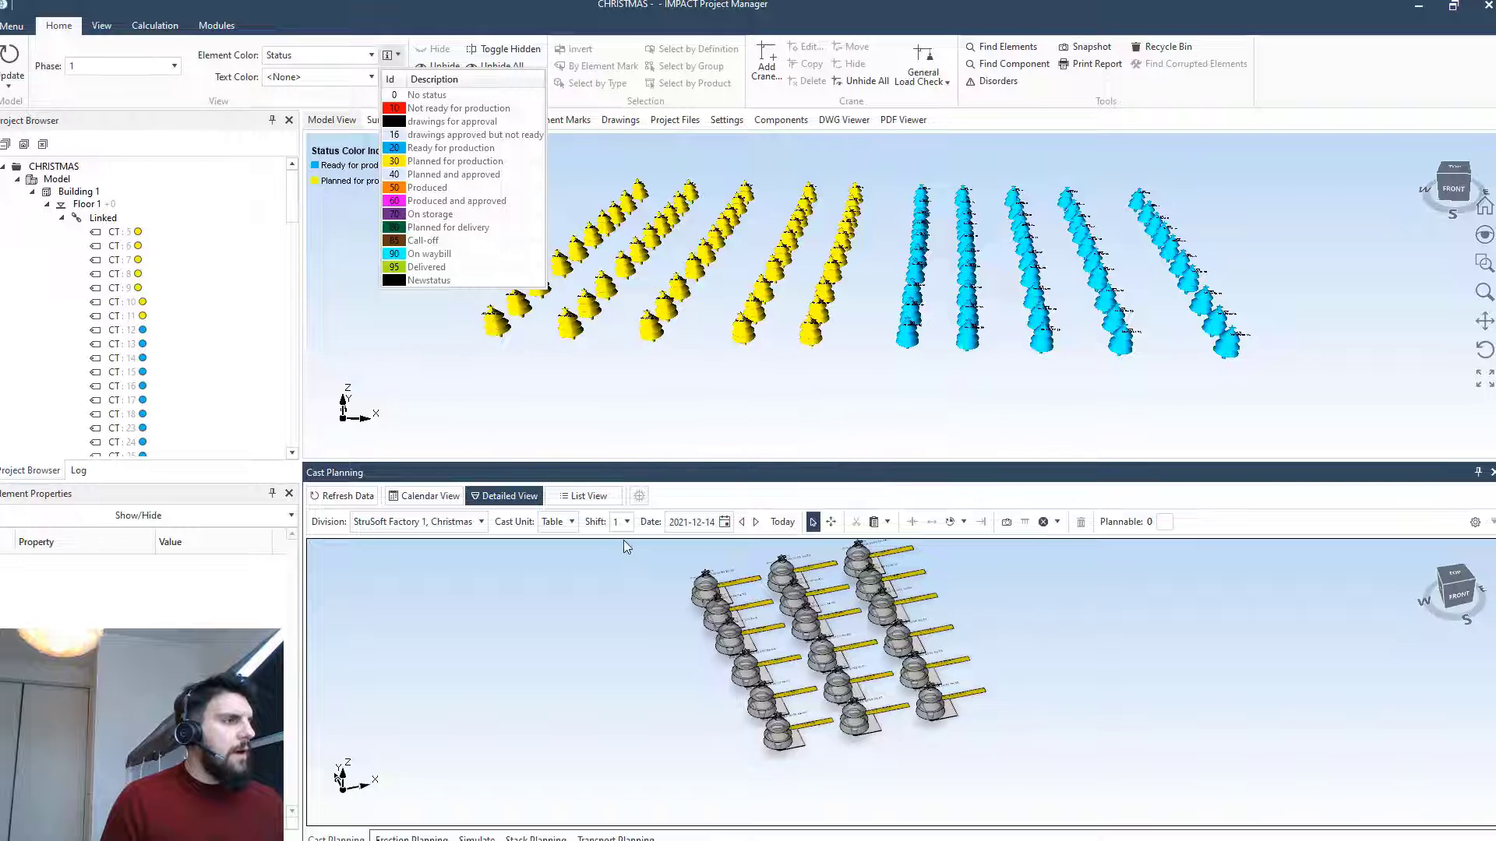
pyautogui.click(430, 495)
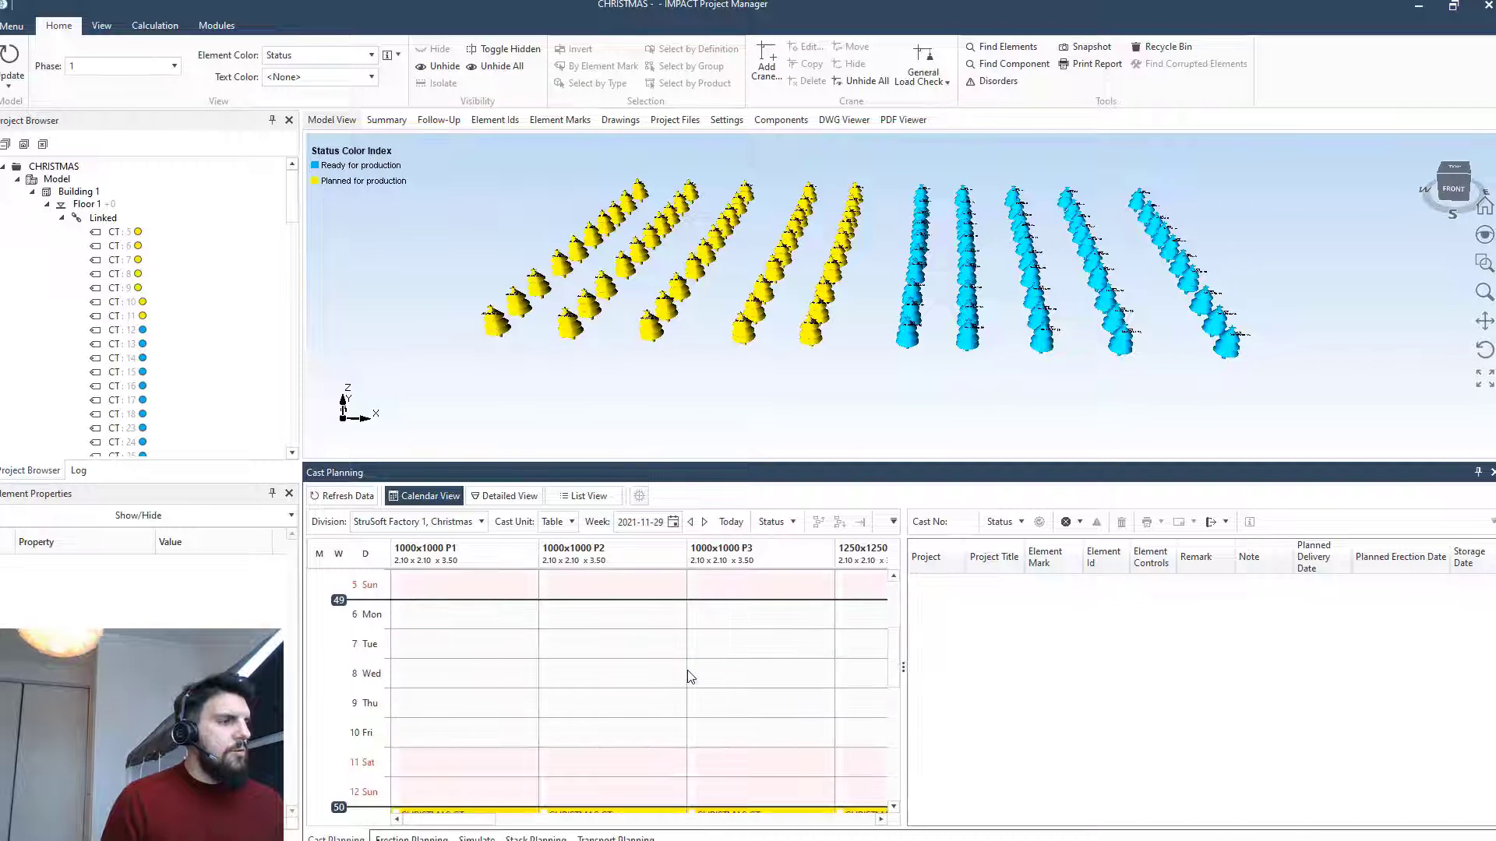
pyautogui.scroll(-3, 691, 675)
pyautogui.scroll(-3, 654, 666)
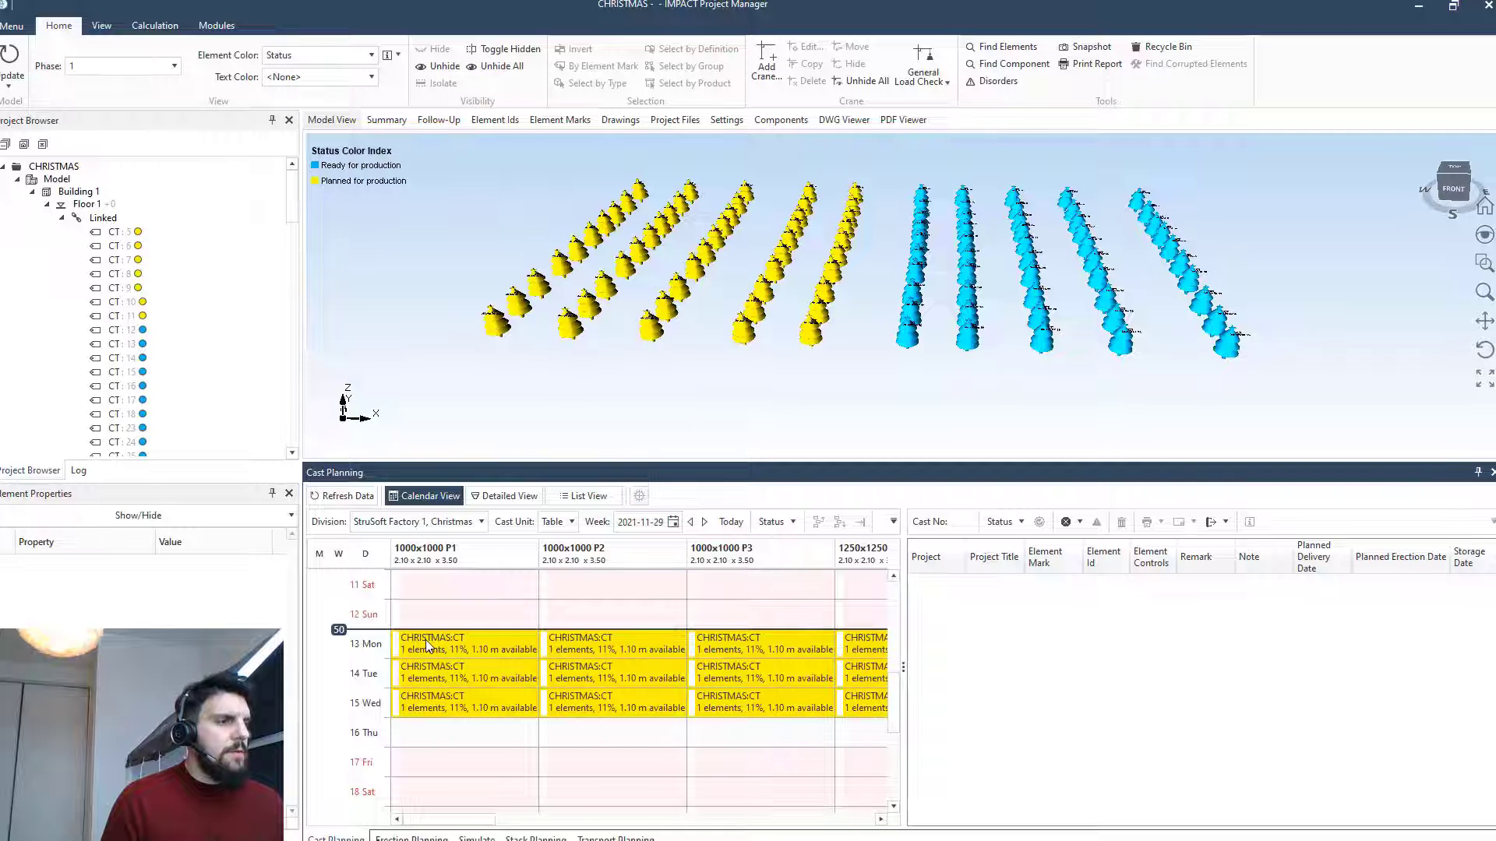
pyautogui.hscroll(3, 654, 666)
# Set the selected cast calendar entries to Produced, then go to Transport Planning
pyautogui.moveTo(494, 651); pyautogui.dragTo(807, 725)
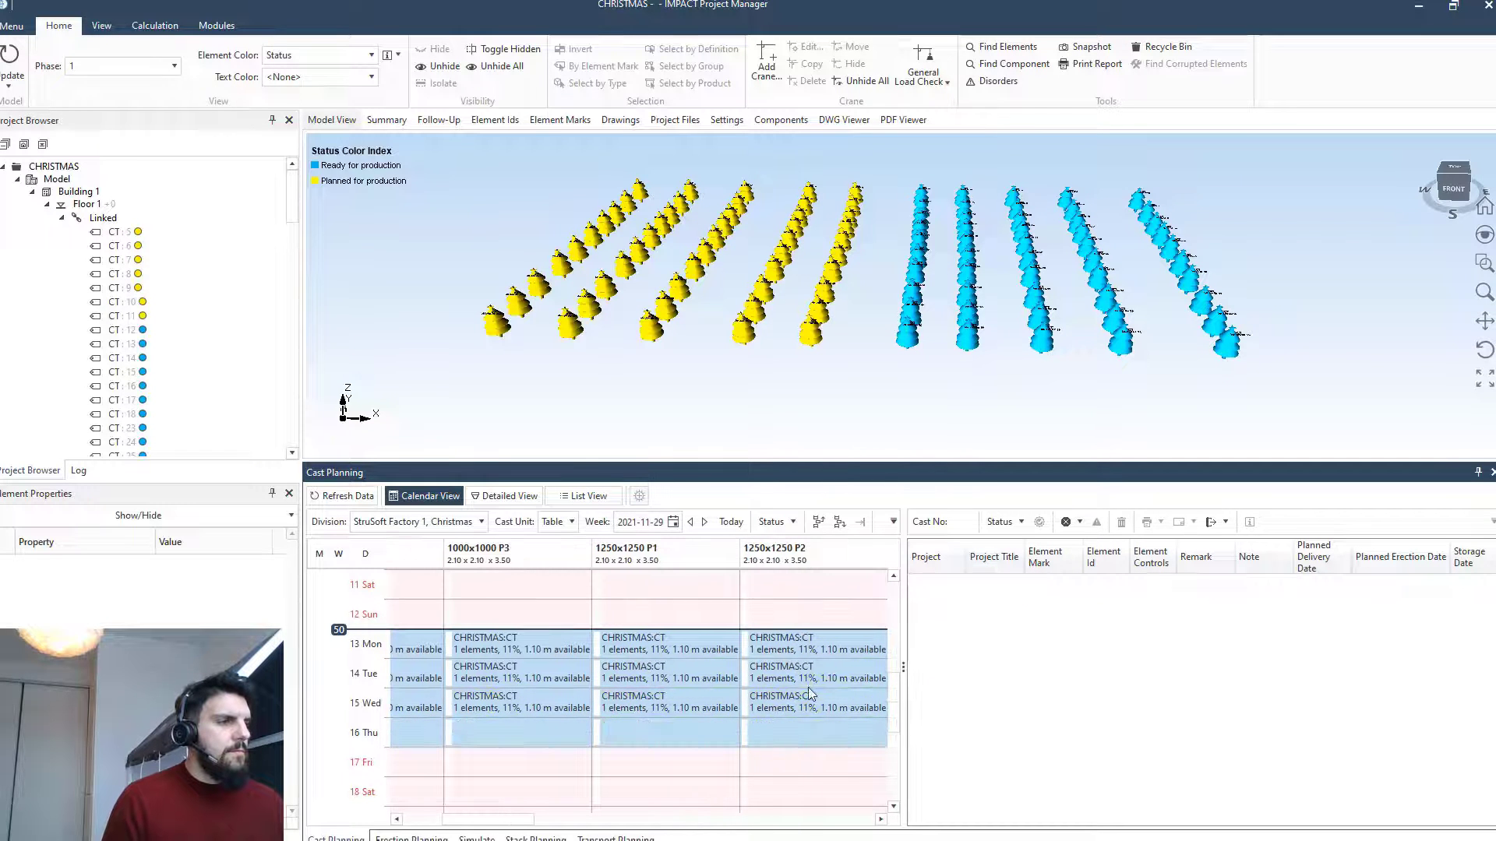
pyautogui.rightClick(806, 689)
pyautogui.moveTo(850, 393)
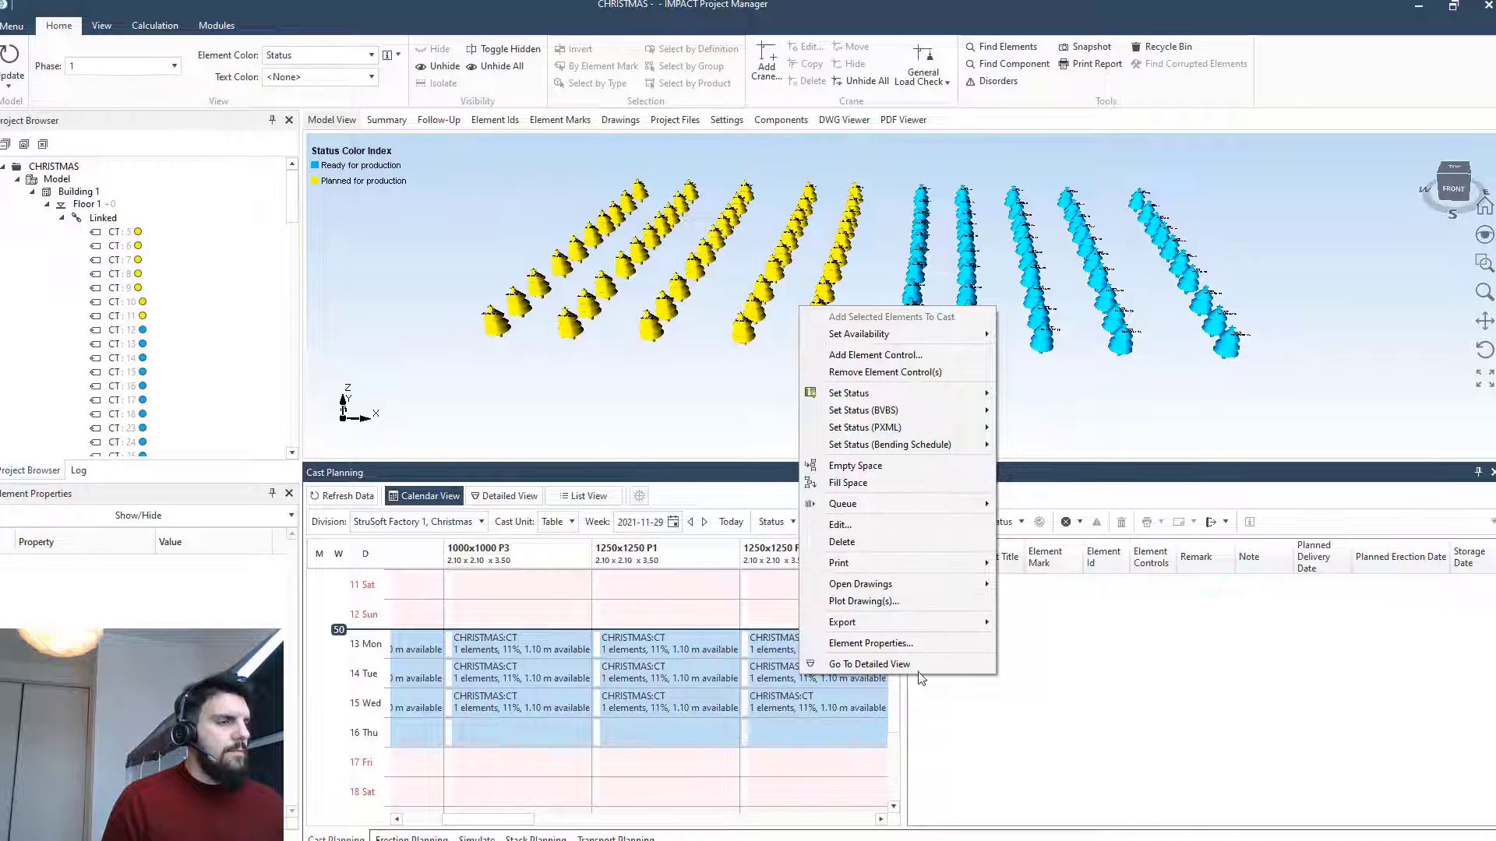
pyautogui.rightClick(642, 649)
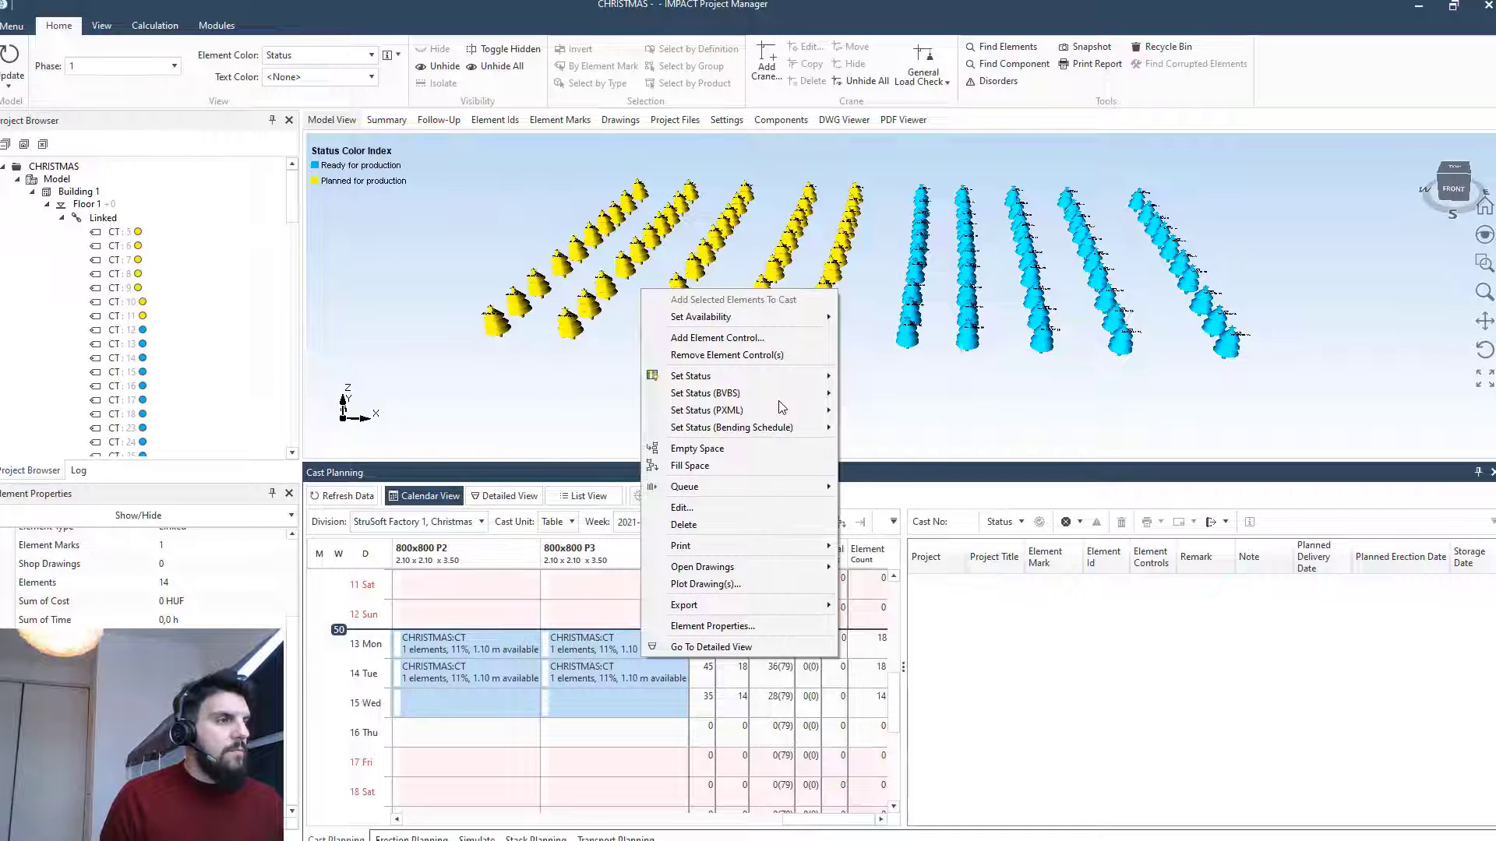
pyautogui.click(782, 401)
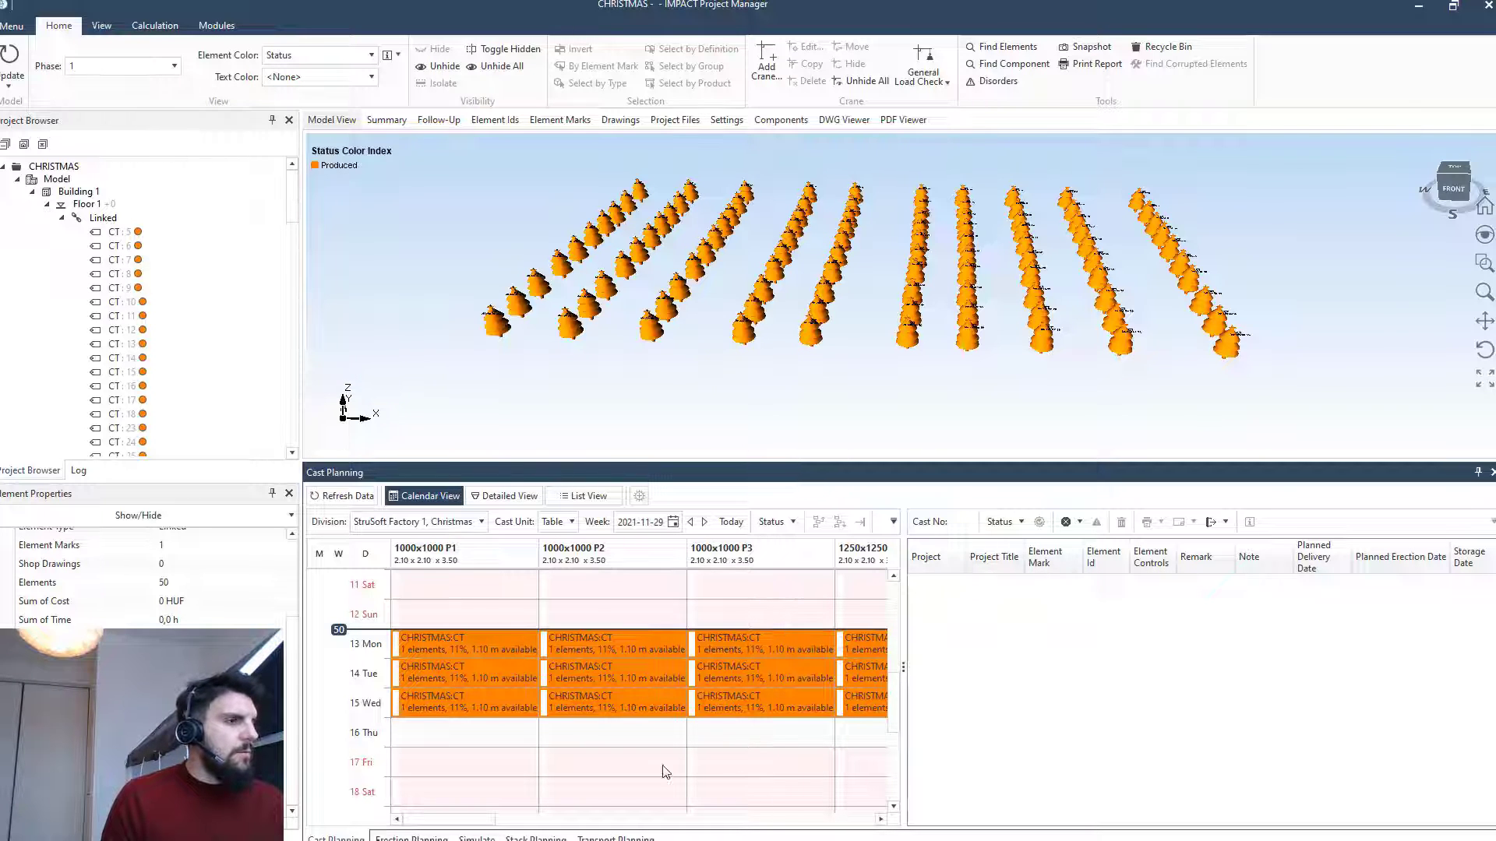
pyautogui.click(615, 839)
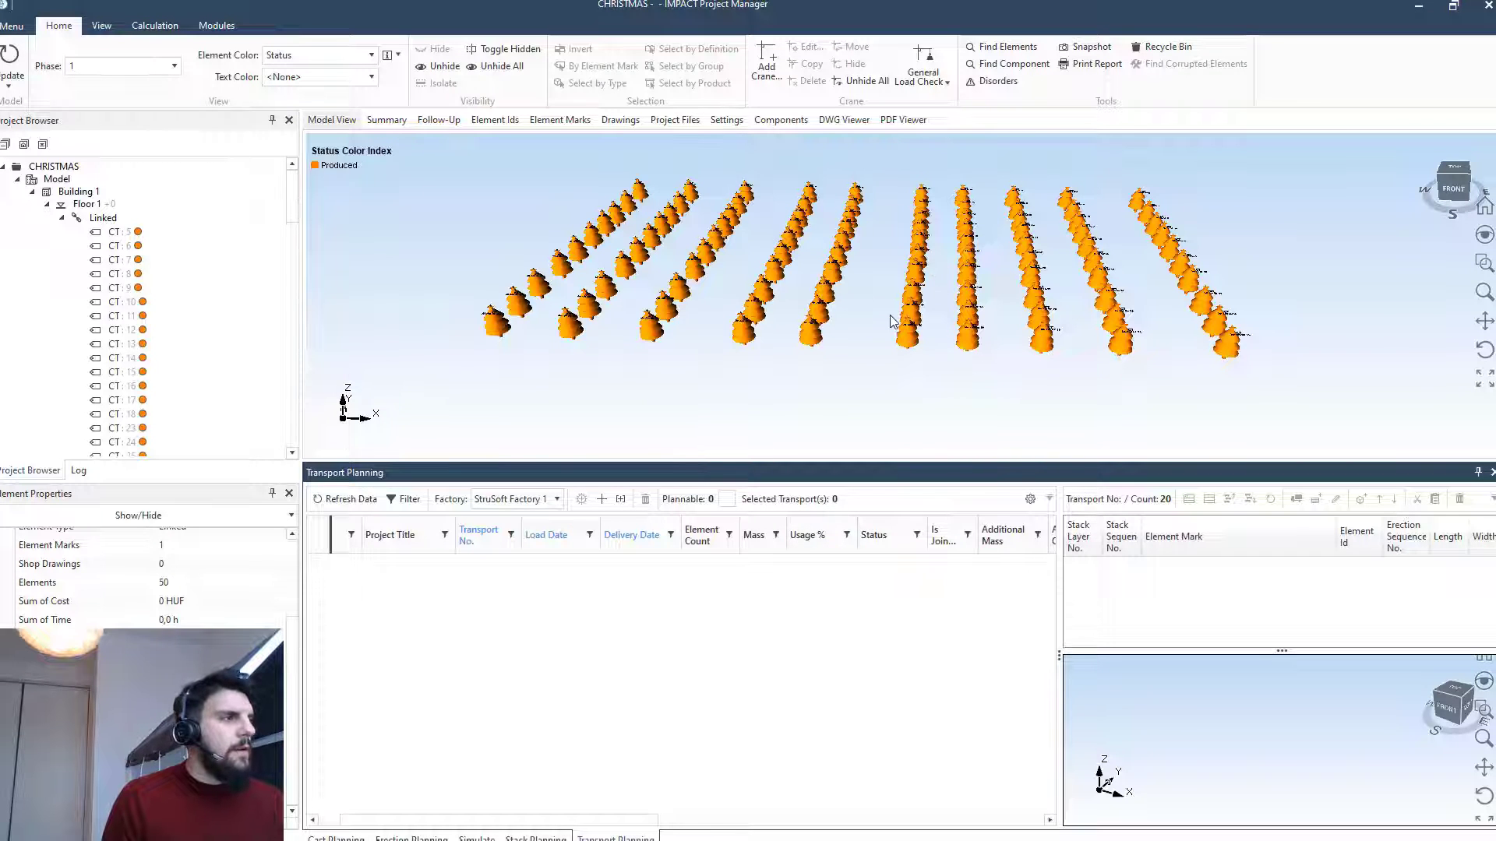
# Review the Element Ids table, then box-select all 100 tree elements in Model View
pyautogui.click(494, 121)
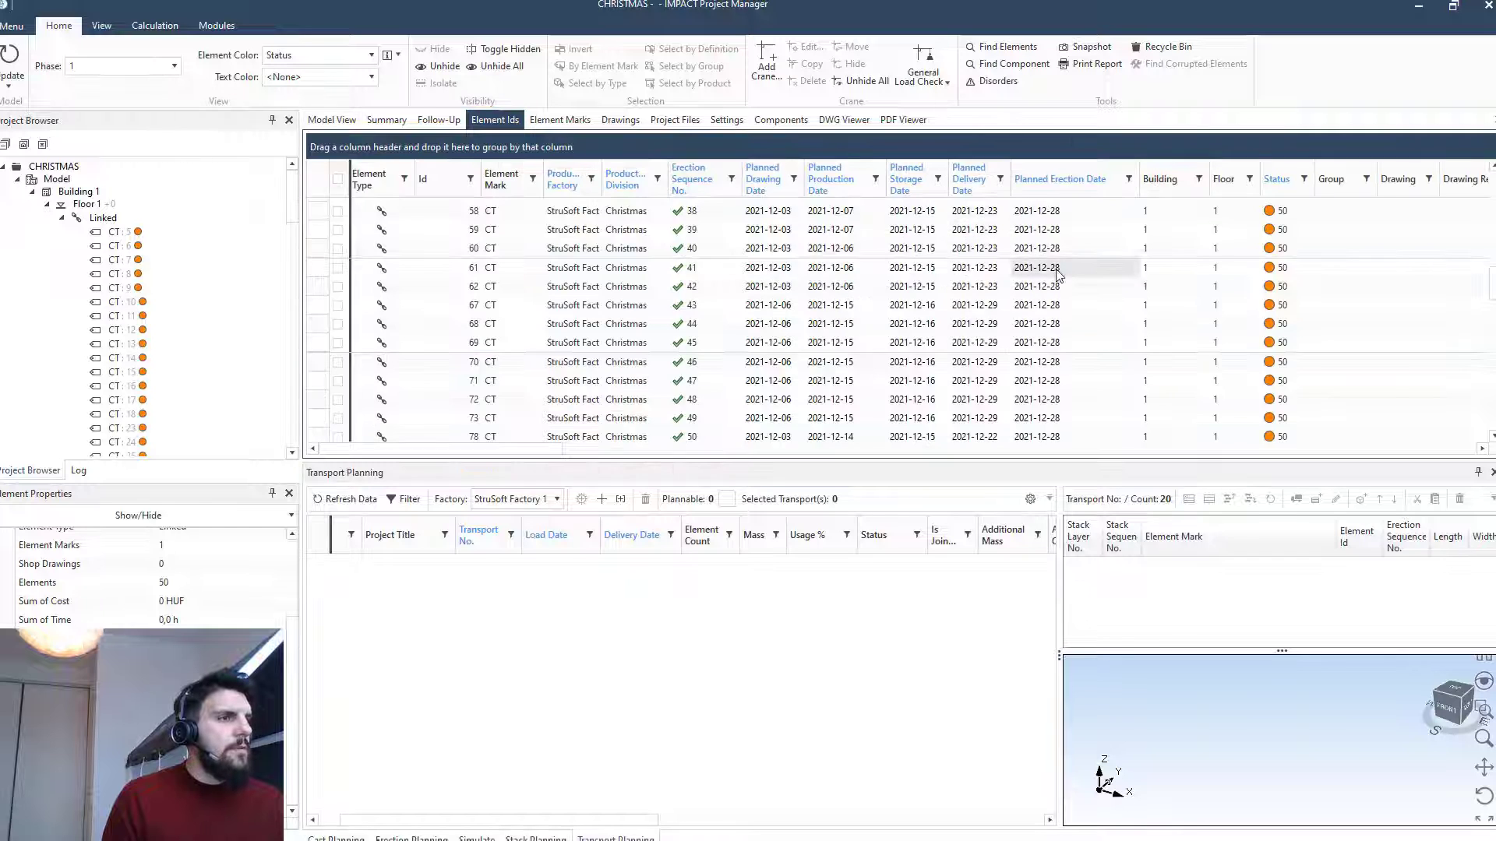
pyautogui.scroll(-5, 983, 240)
pyautogui.scroll(-3, 979, 251)
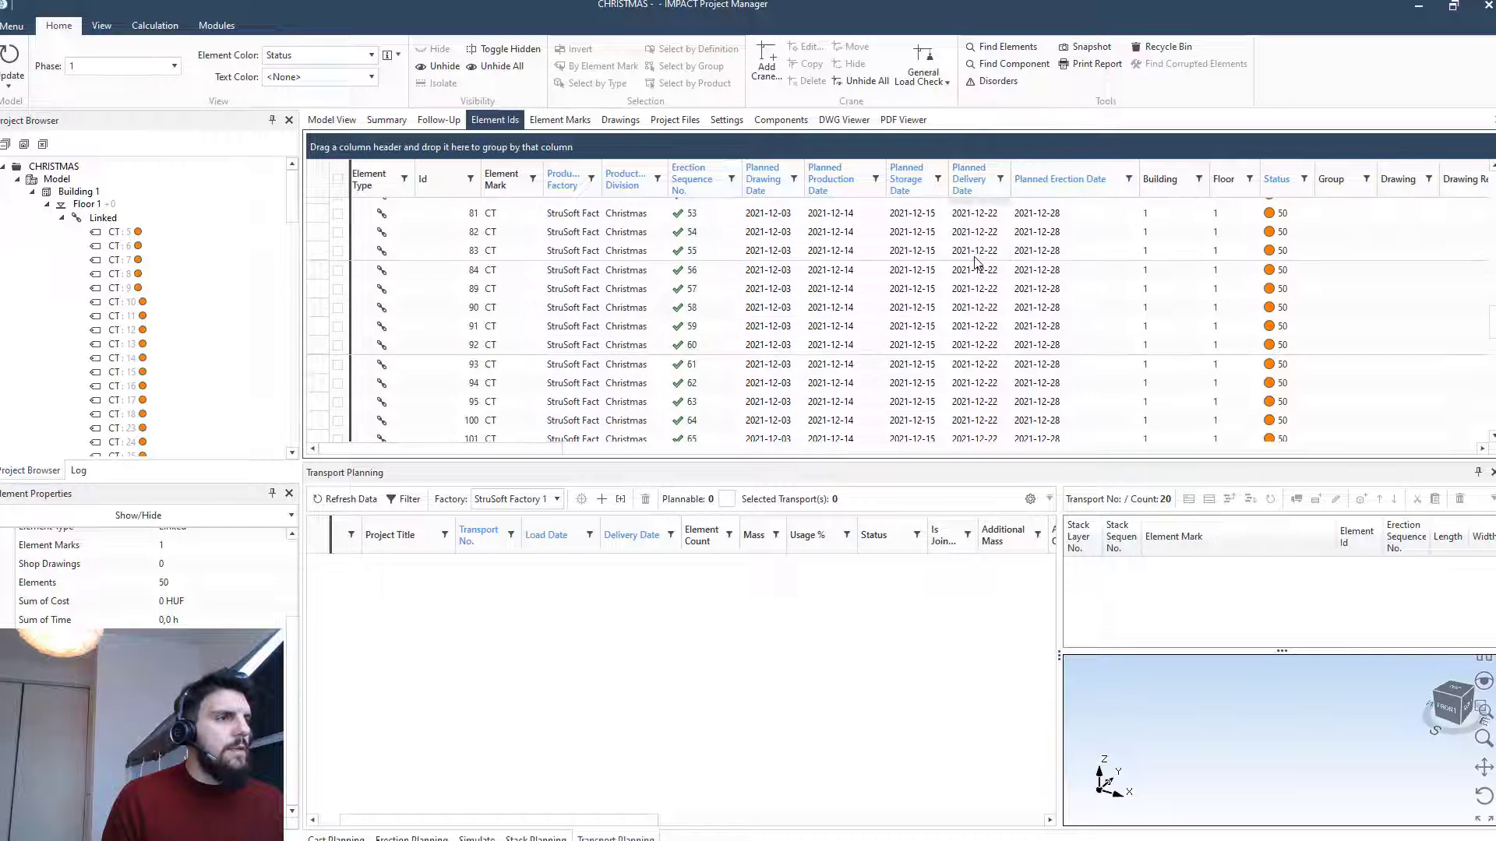
pyautogui.scroll(-3, 972, 264)
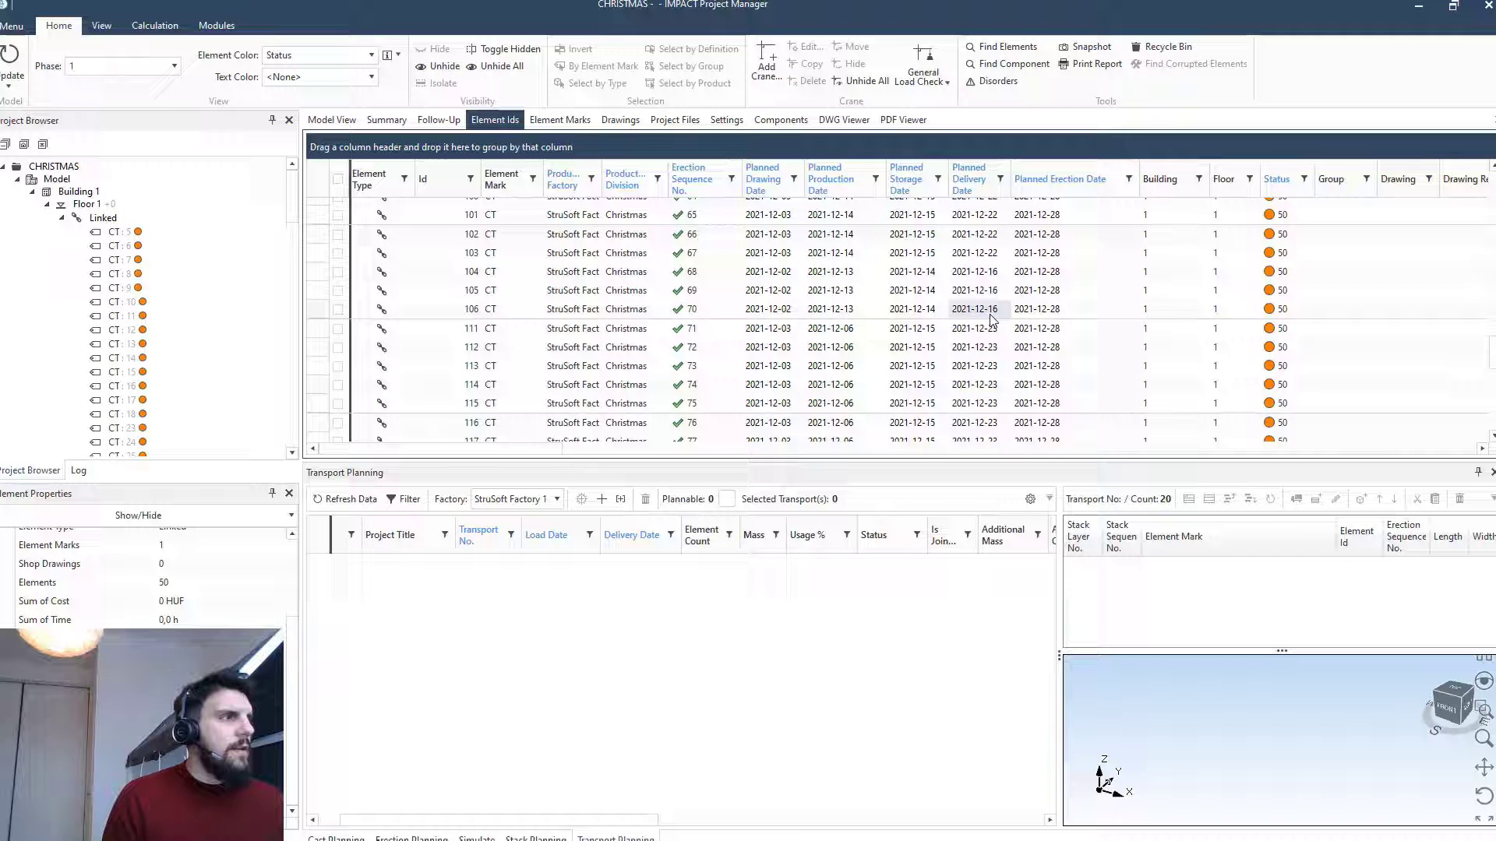
pyautogui.click(331, 121)
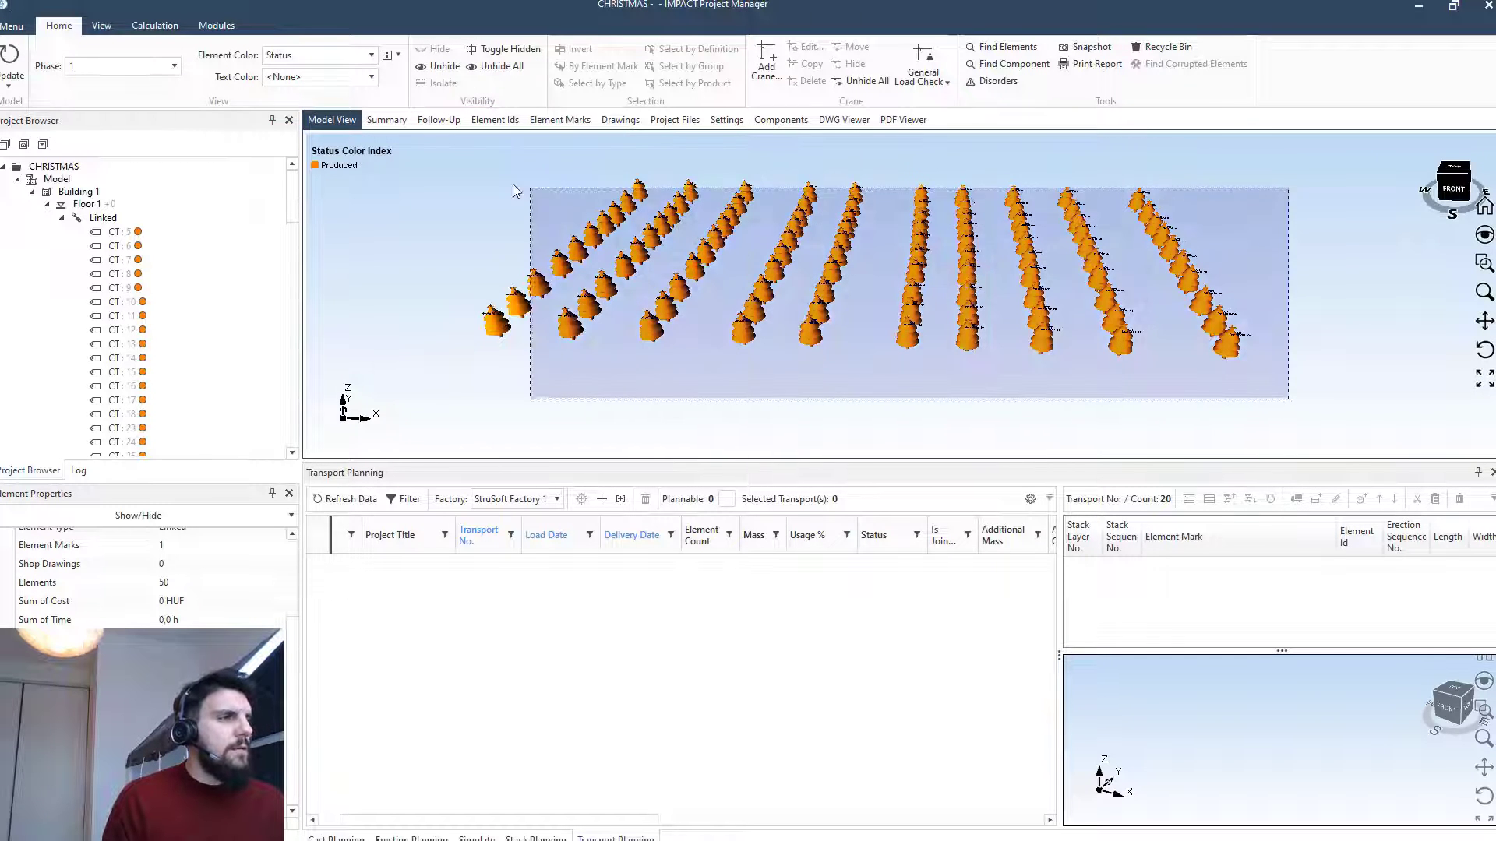
pyautogui.moveTo(1290, 402); pyautogui.dragTo(439, 160)
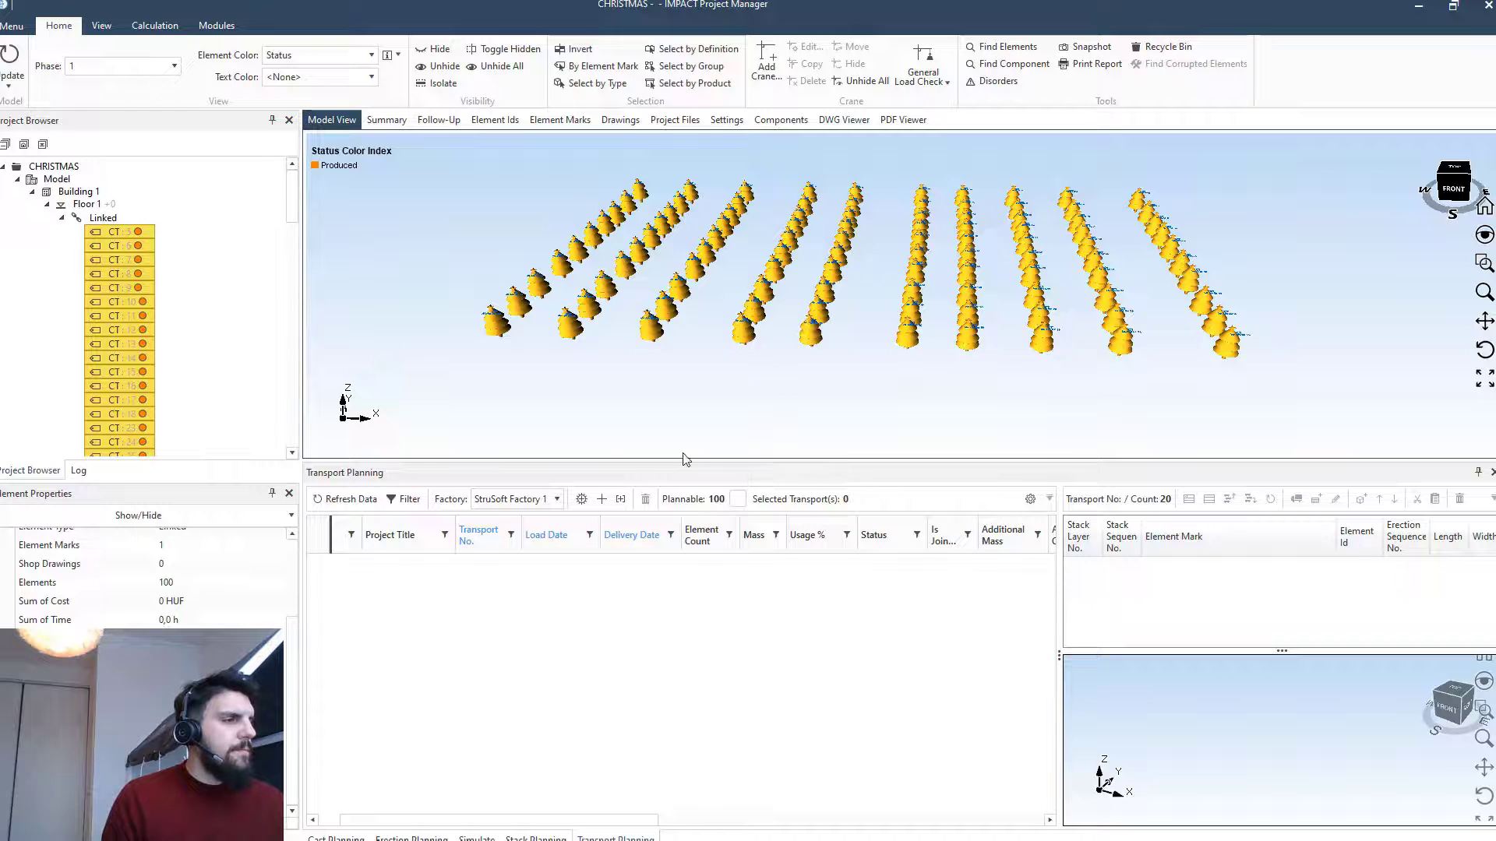
# Run Auto Transport with the Semi_trailer_col template, accepting the status changes and completion message
pyautogui.click(581, 498)
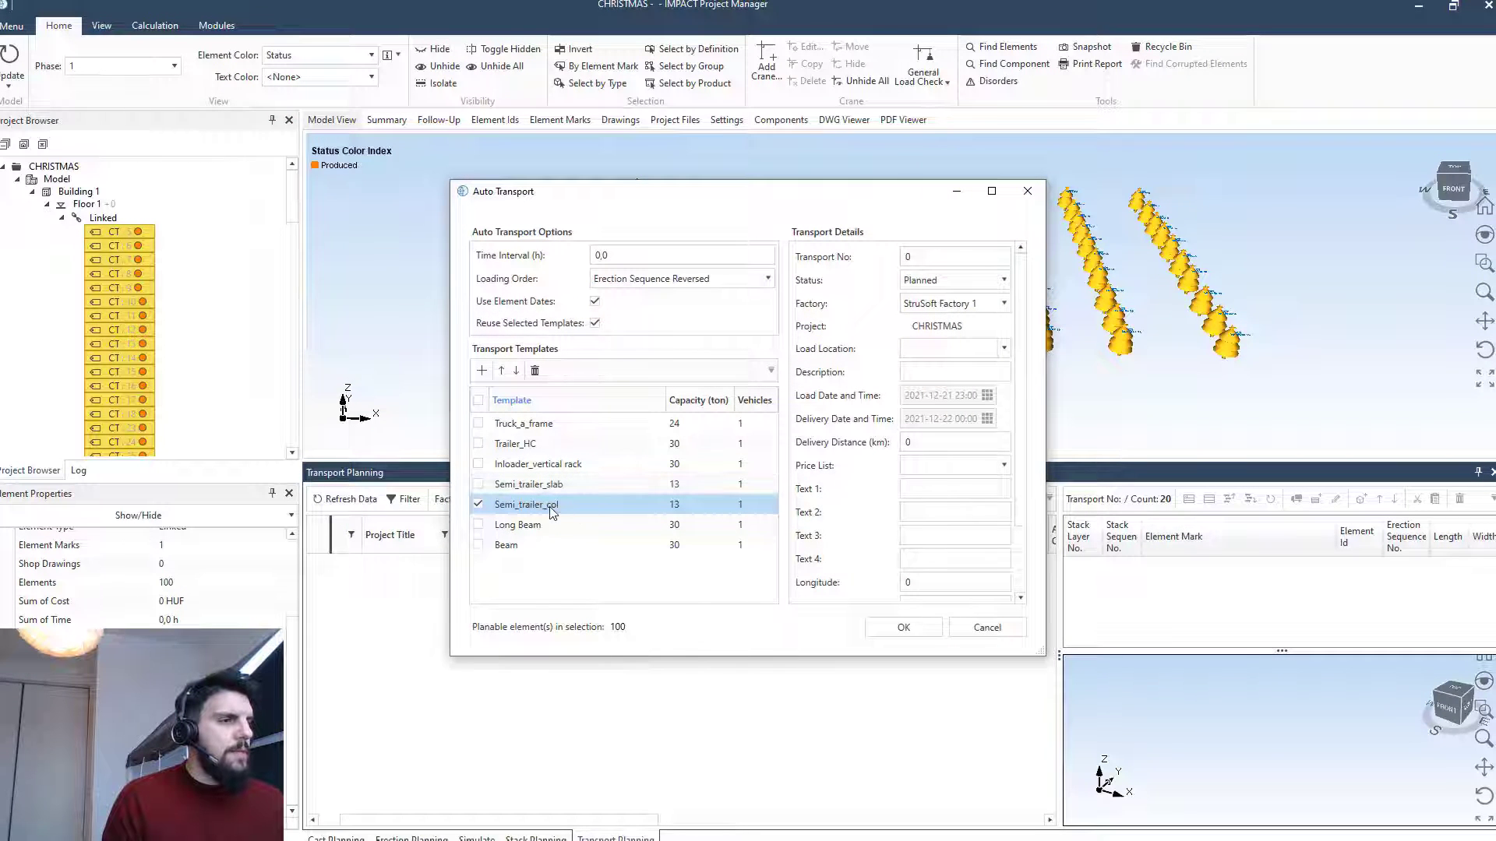
pyautogui.click(902, 627)
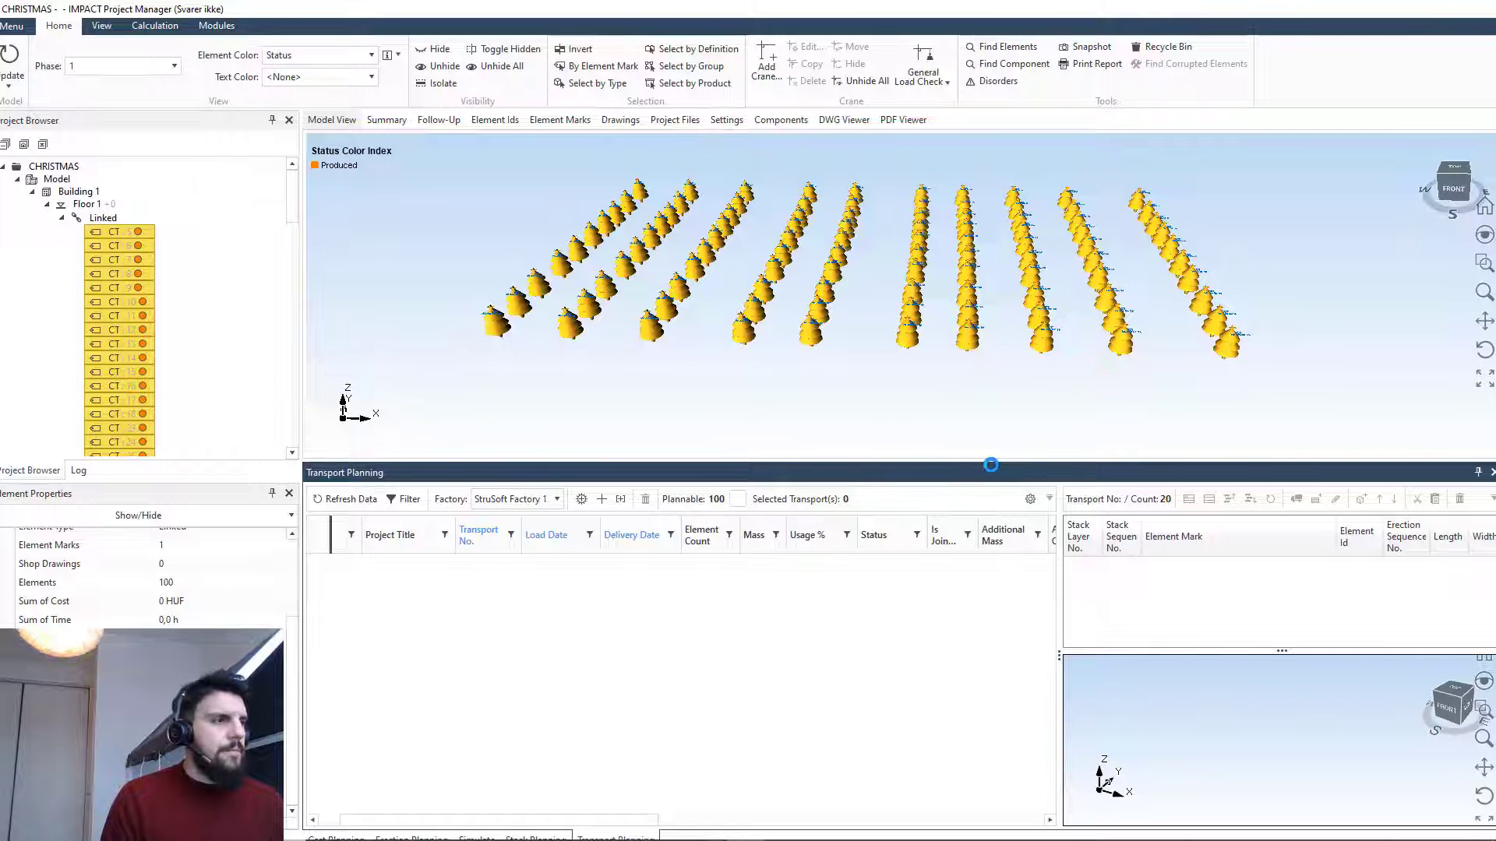
pyautogui.click(782, 466)
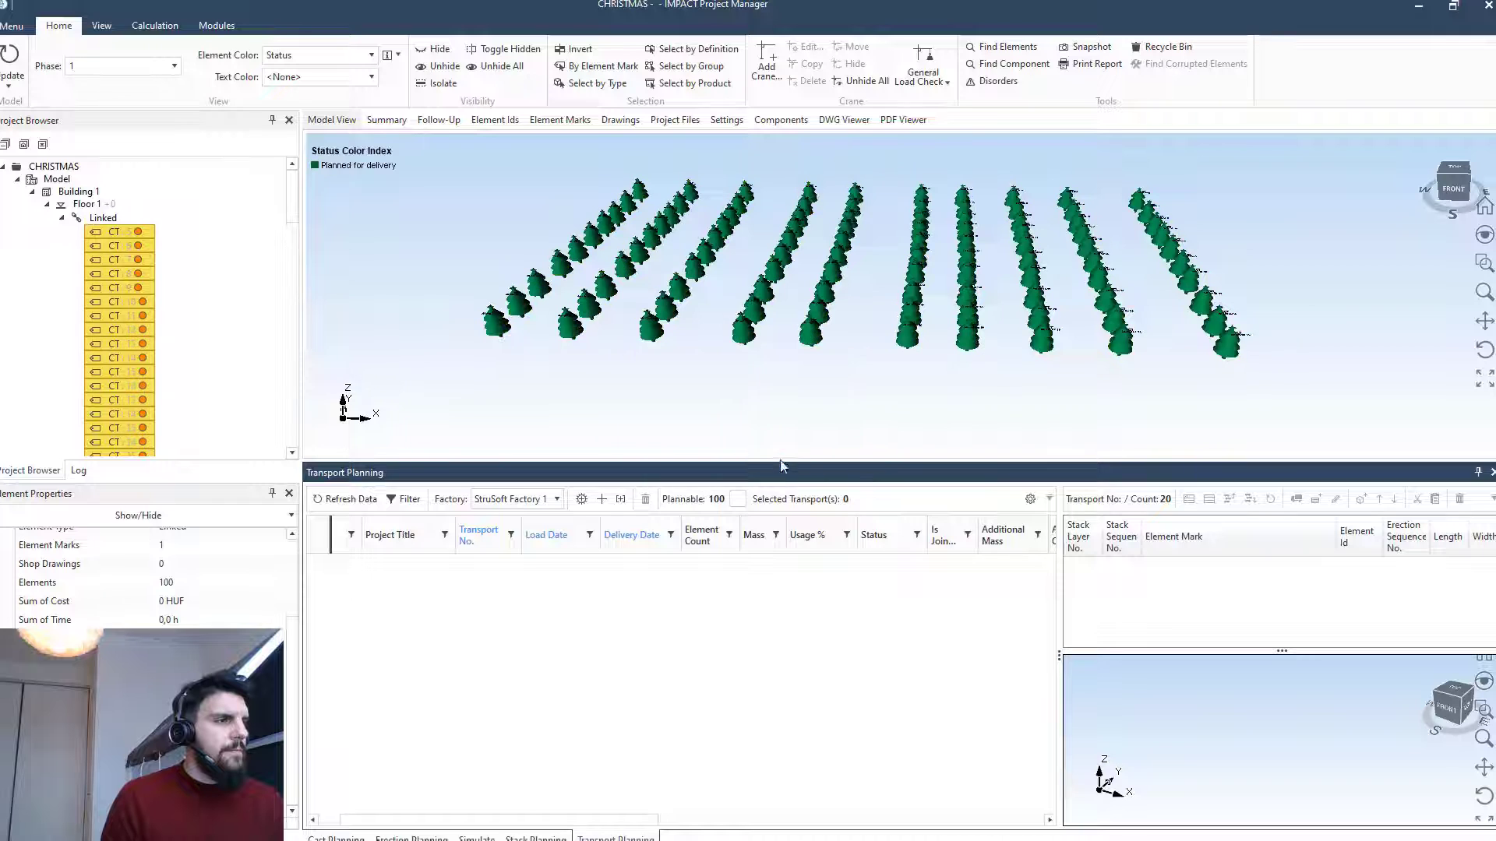
pyautogui.click(821, 479)
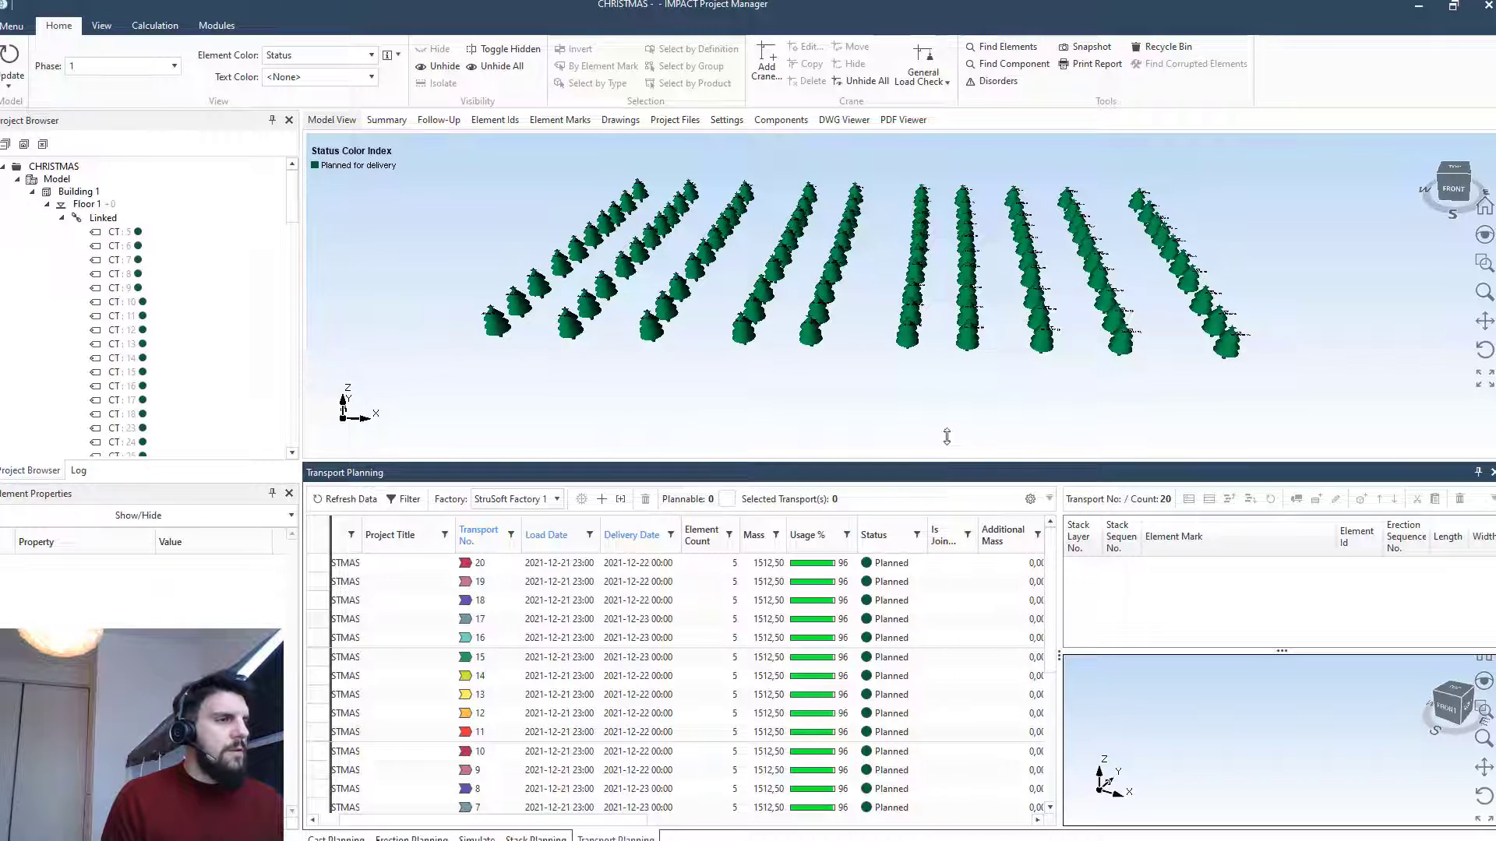
pyautogui.moveTo(949, 464); pyautogui.dragTo(949, 367)
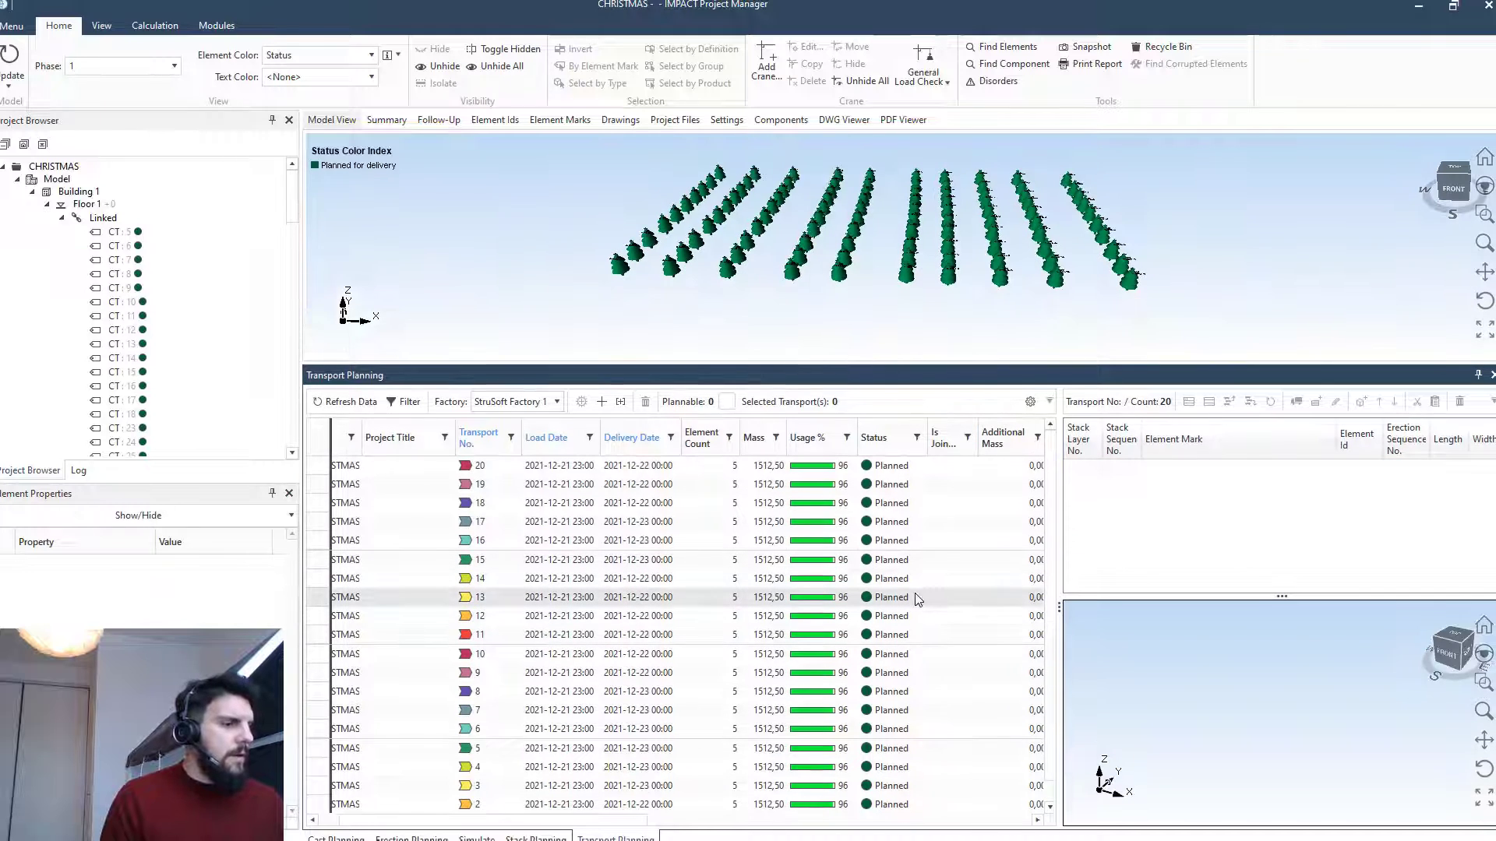
pyautogui.scroll(-2, 889, 644)
pyautogui.scroll(-1, 888, 748)
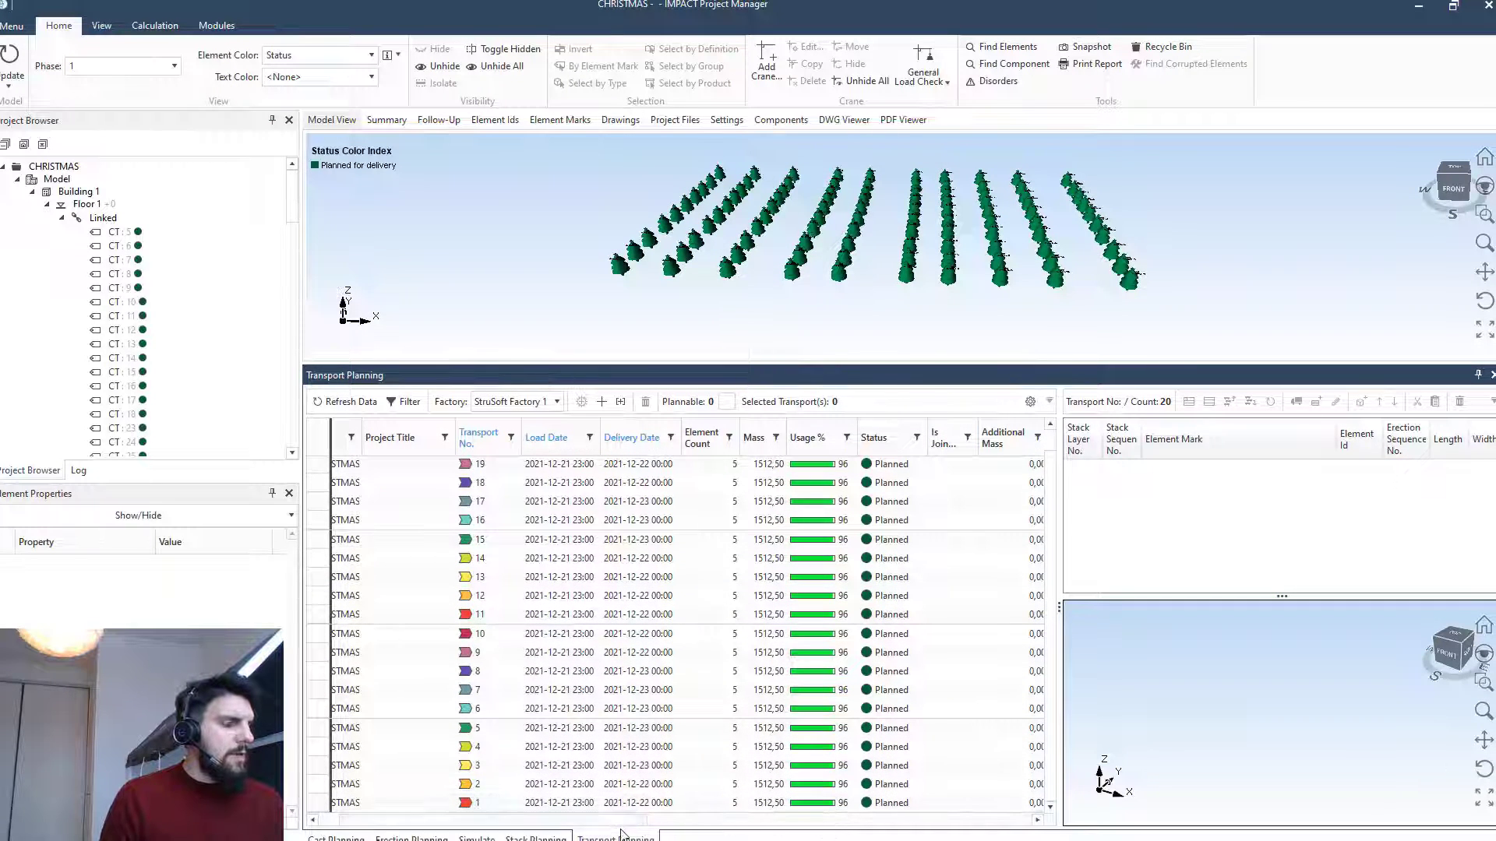
pyautogui.moveTo(776, 823); pyautogui.dragTo(620, 825)
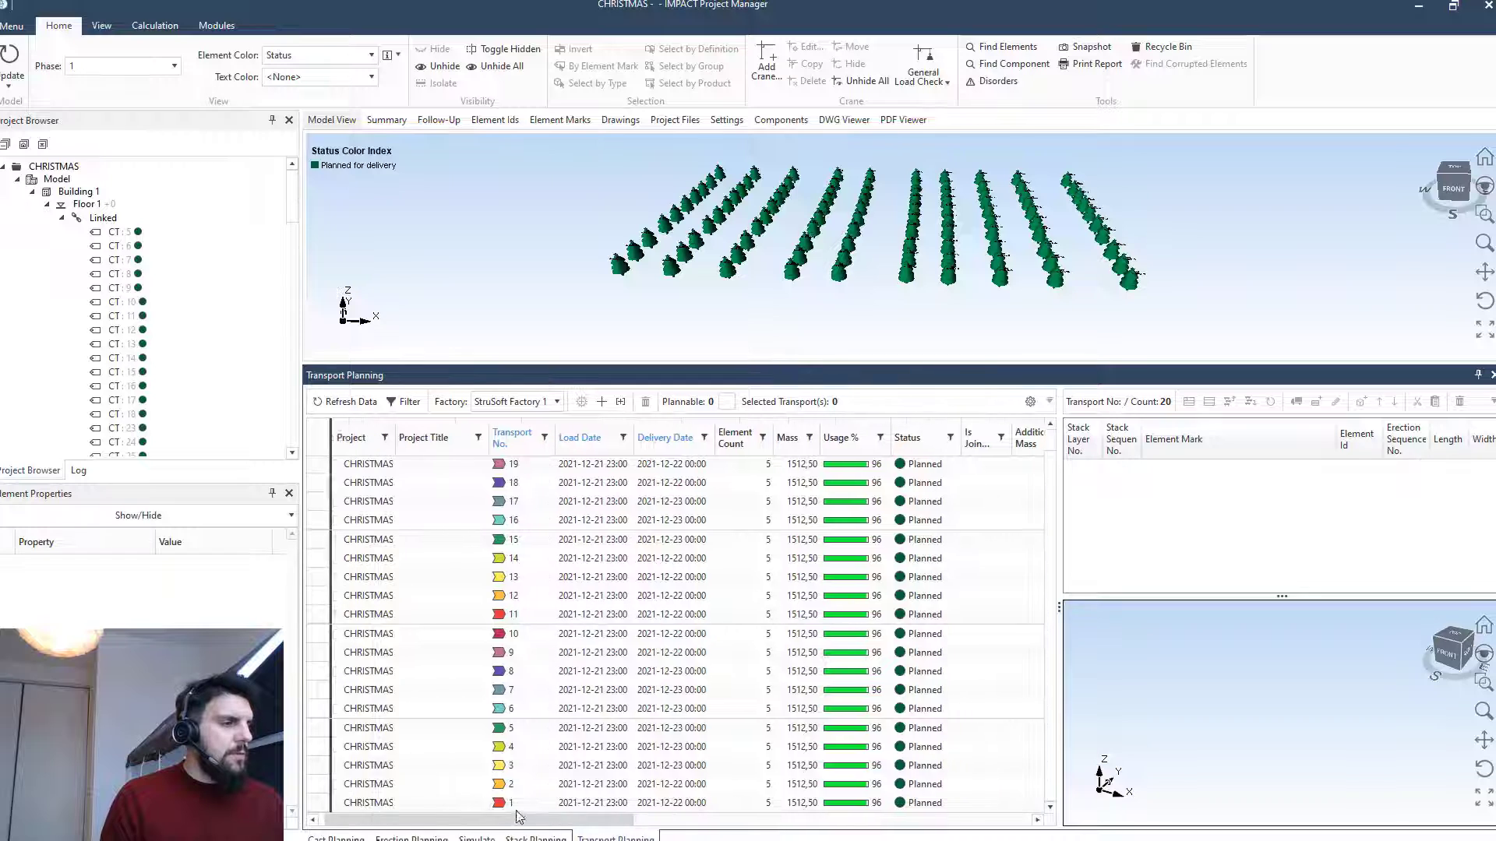
# Show transport 1's five-tree load and orbit its semi-trailer preview to a front view
pyautogui.click(563, 804)
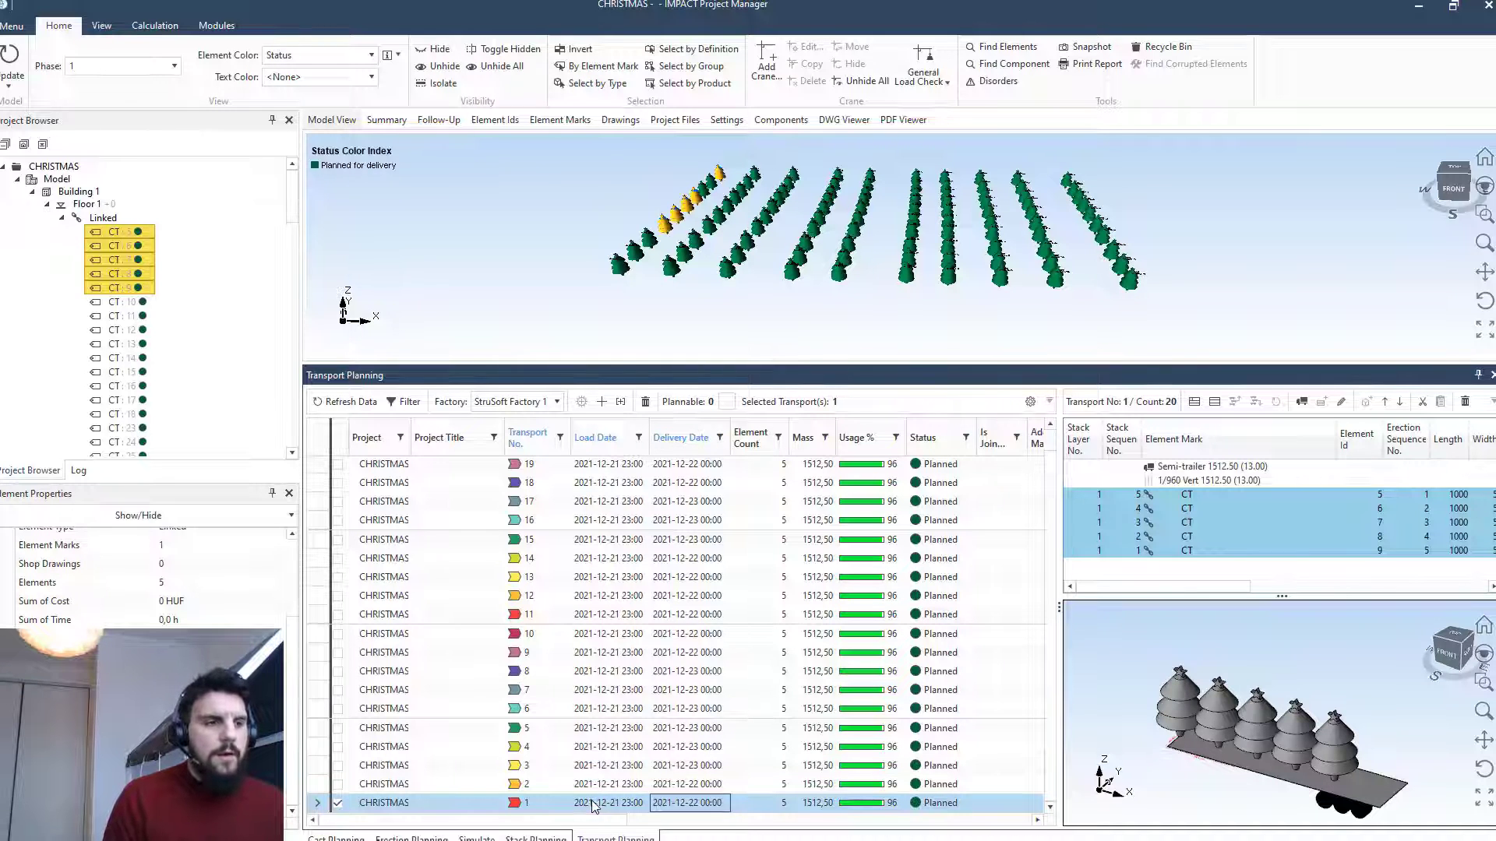
pyautogui.click(1244, 723)
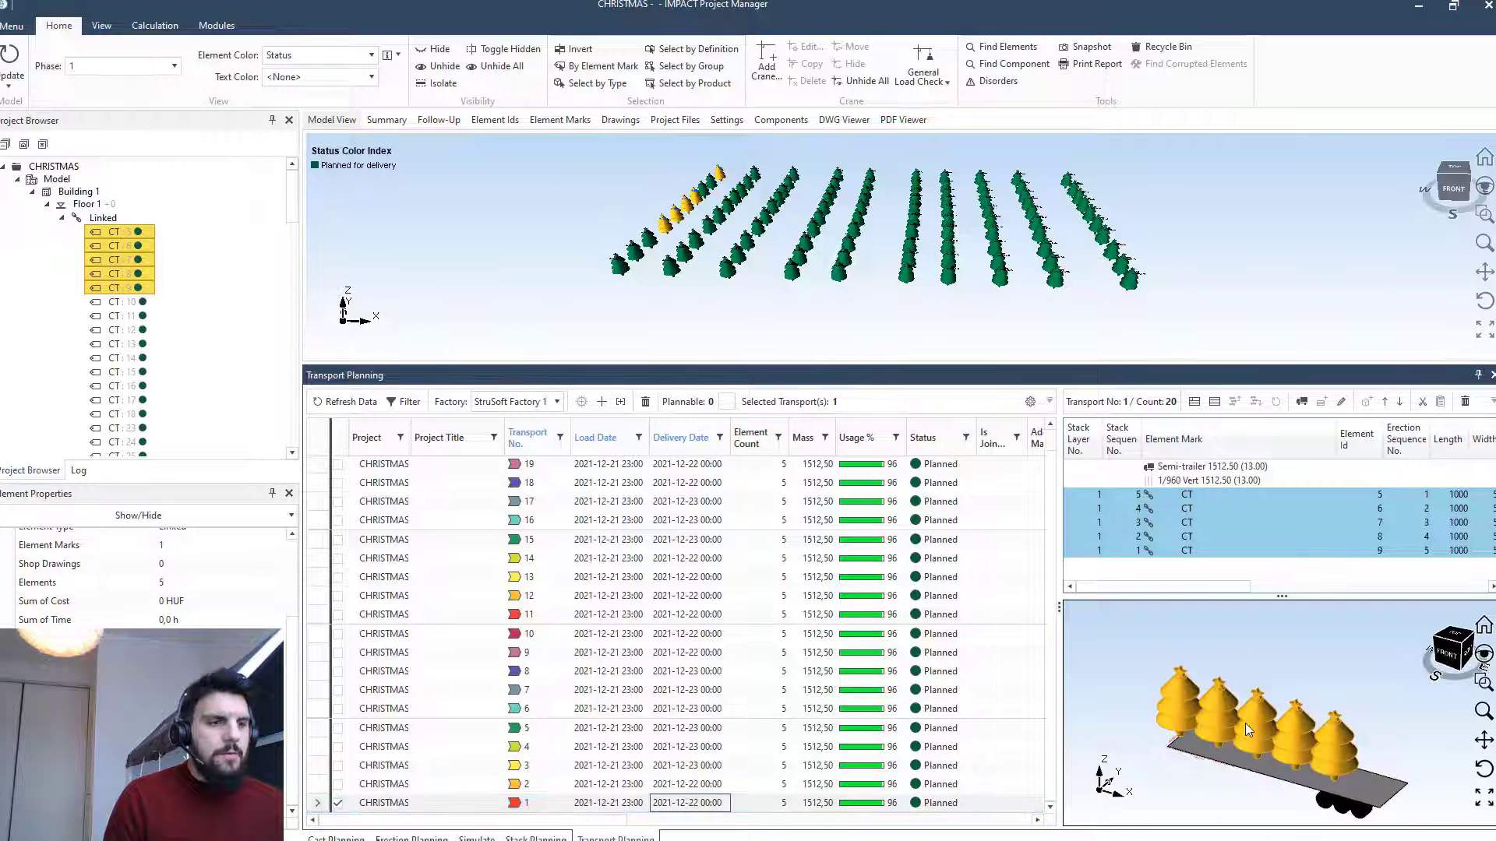
pyautogui.moveTo(1244, 724); pyautogui.dragTo(1267, 730)
pyautogui.click(1239, 778)
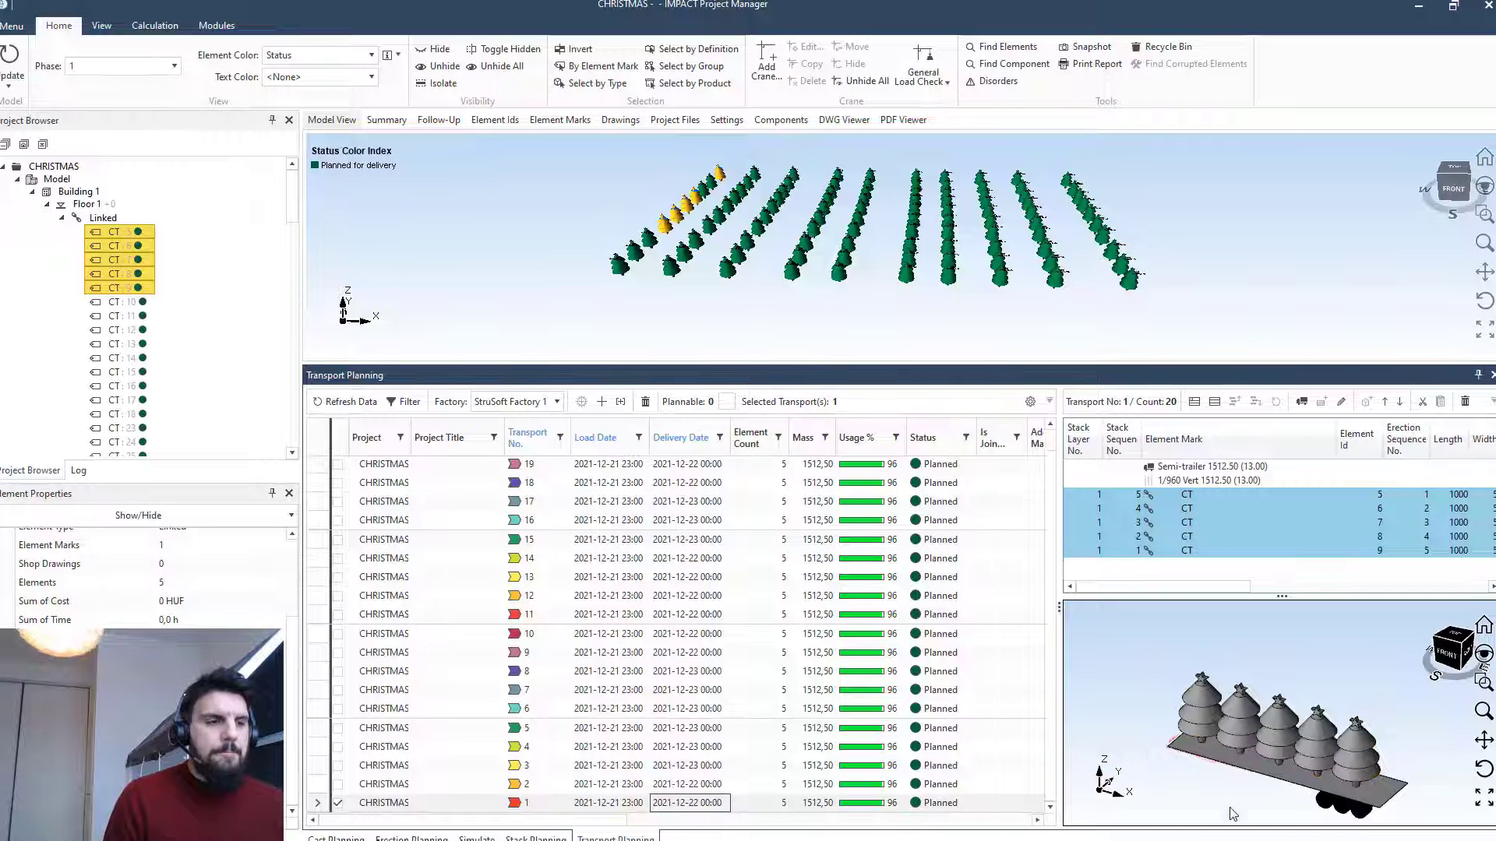
pyautogui.moveTo(1236, 772); pyautogui.dragTo(1289, 764, button='middle')
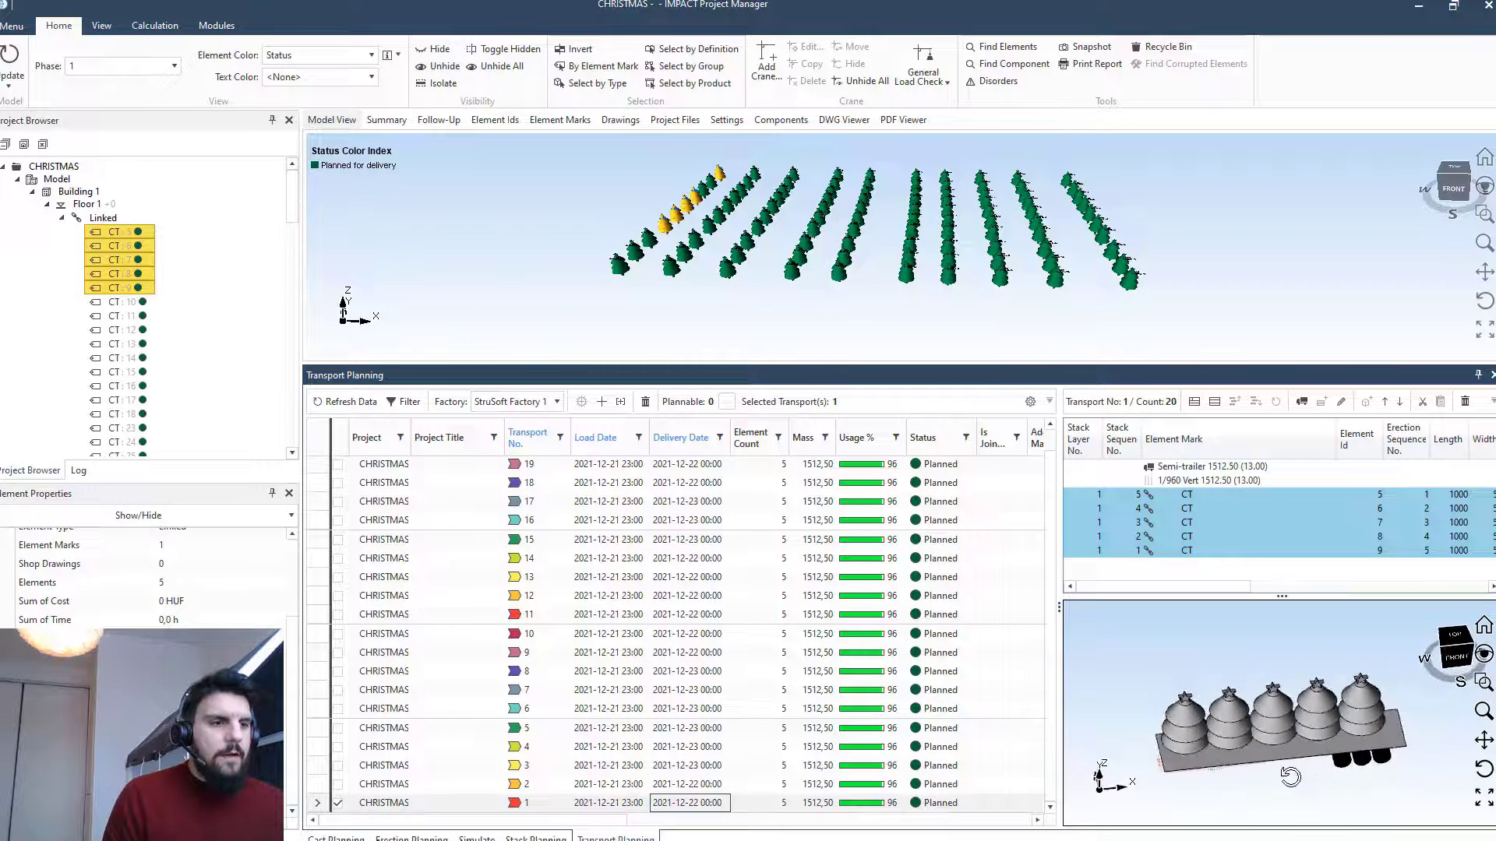
pyautogui.scroll(3, 1231, 778)
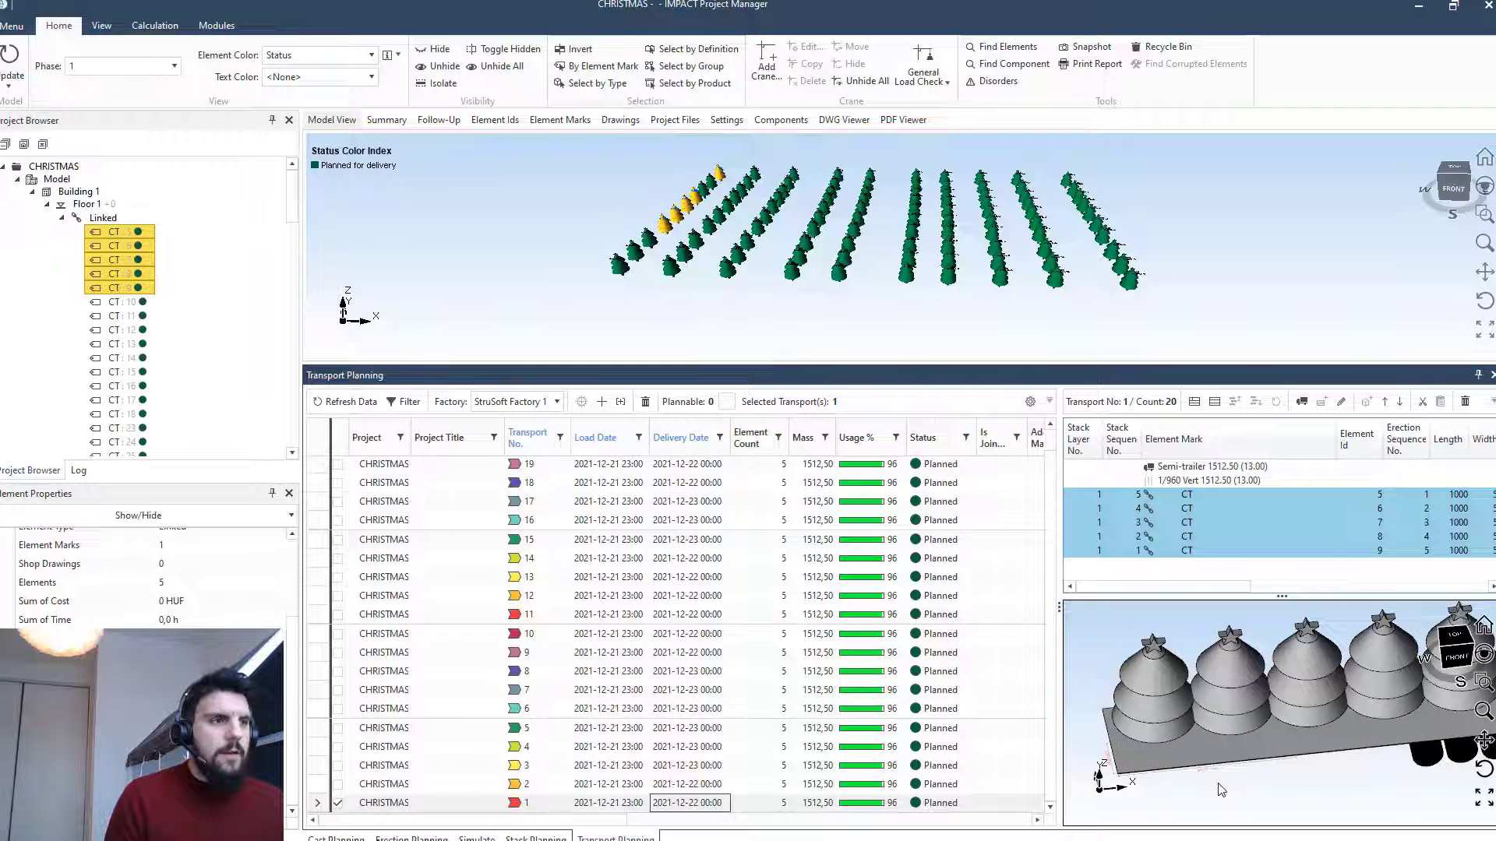
pyautogui.click(1084, 361)
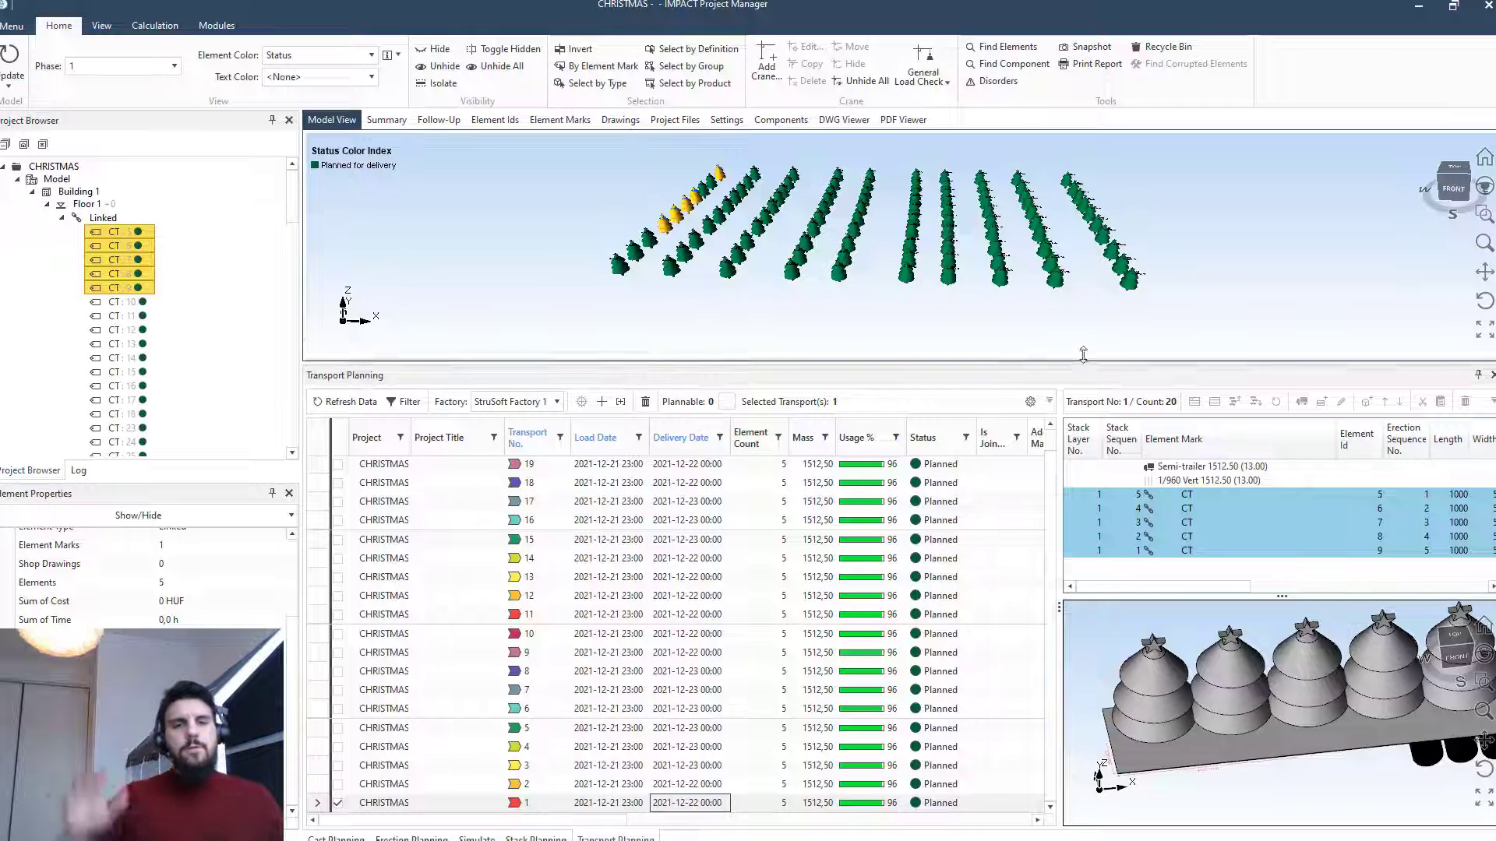
pyautogui.moveTo(1083, 370); pyautogui.dragTo(1084, 330)
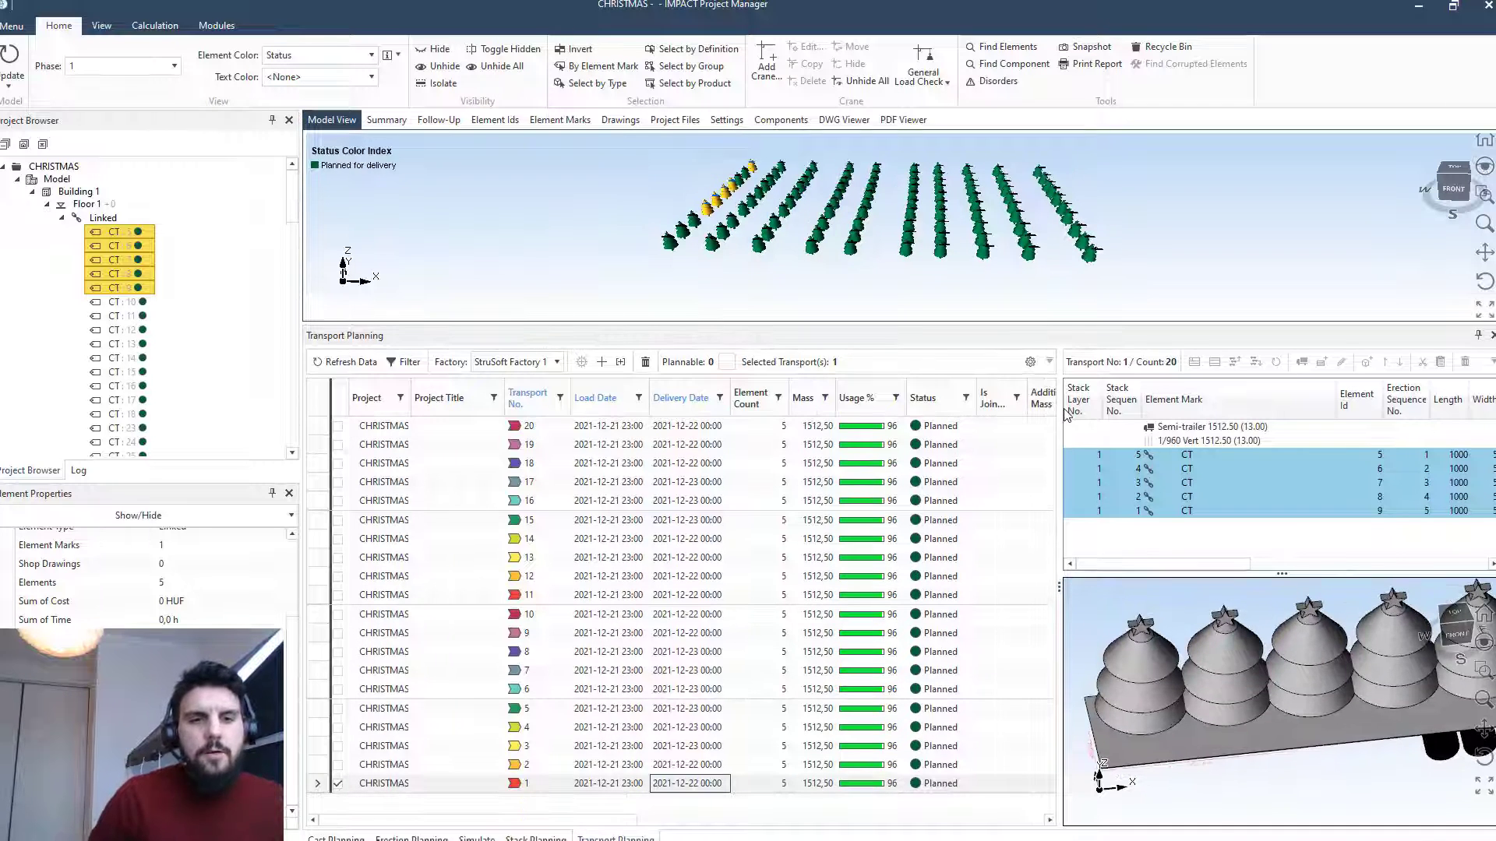